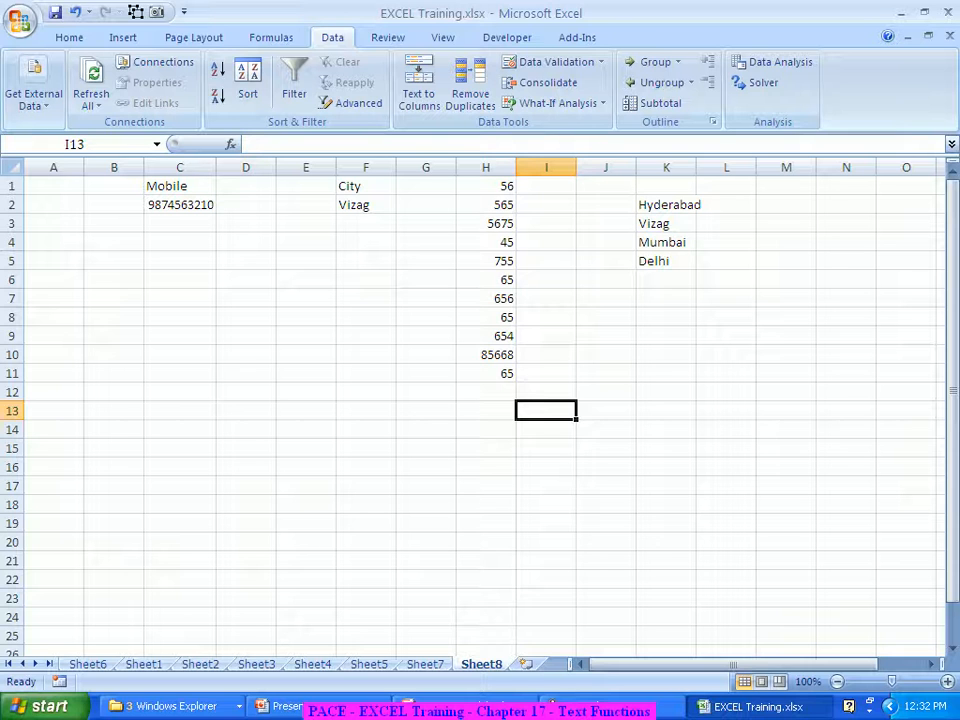
Scroll Sheet8 down and back up, then right so column L sits at the left edge
{"action": "scroll", "coordinate": [480, 410], "scroll_direction": "down", "scroll_amount": 5}
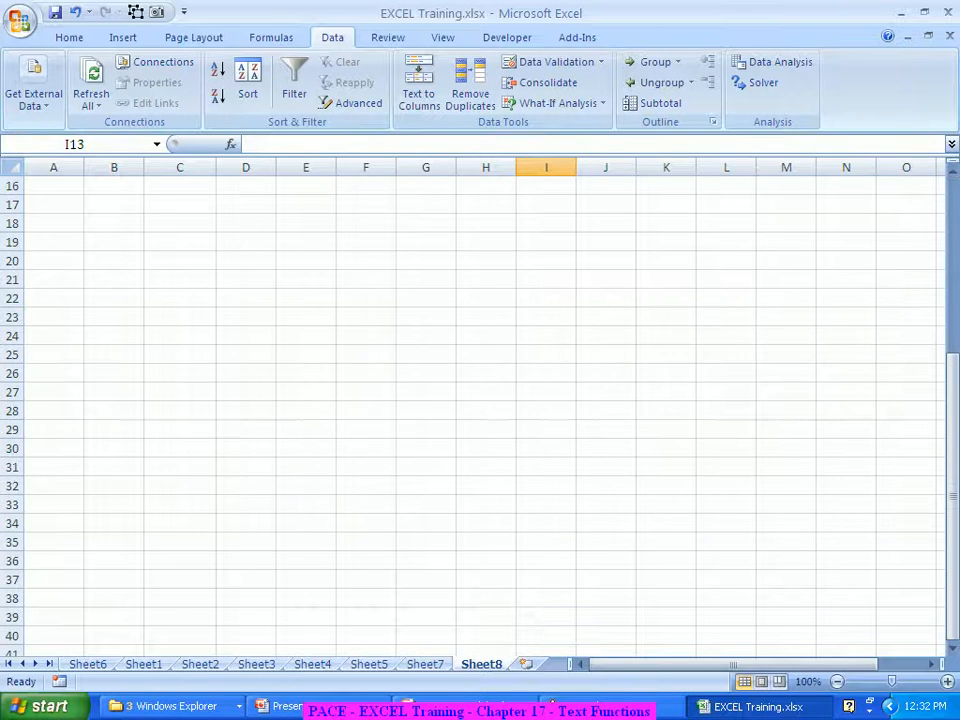
{"action": "scroll", "coordinate": [480, 410], "scroll_direction": "up", "scroll_amount": 2}
{"action": "scroll", "coordinate": [480, 410], "scroll_direction": "down", "scroll_amount": 4}
{"action": "scroll", "coordinate": [480, 410], "scroll_direction": "up", "scroll_amount": 3}
{"action": "scroll", "coordinate": [480, 410], "scroll_direction": "up", "scroll_amount": 4}
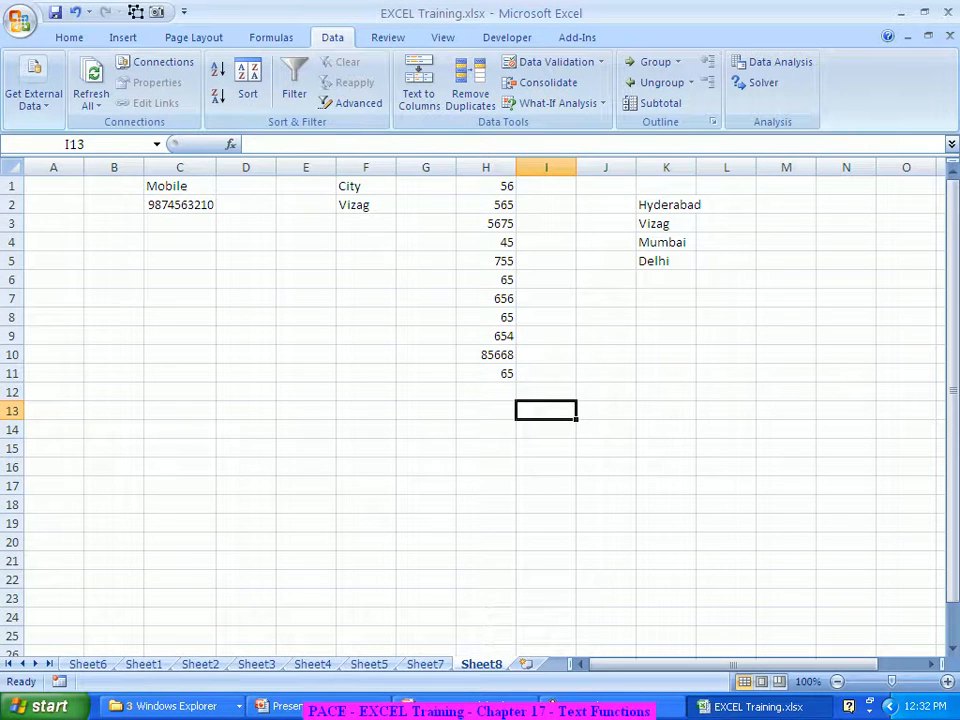
{"action": "scroll", "coordinate": [480, 410], "scroll_direction": "right", "scroll_amount": 5}
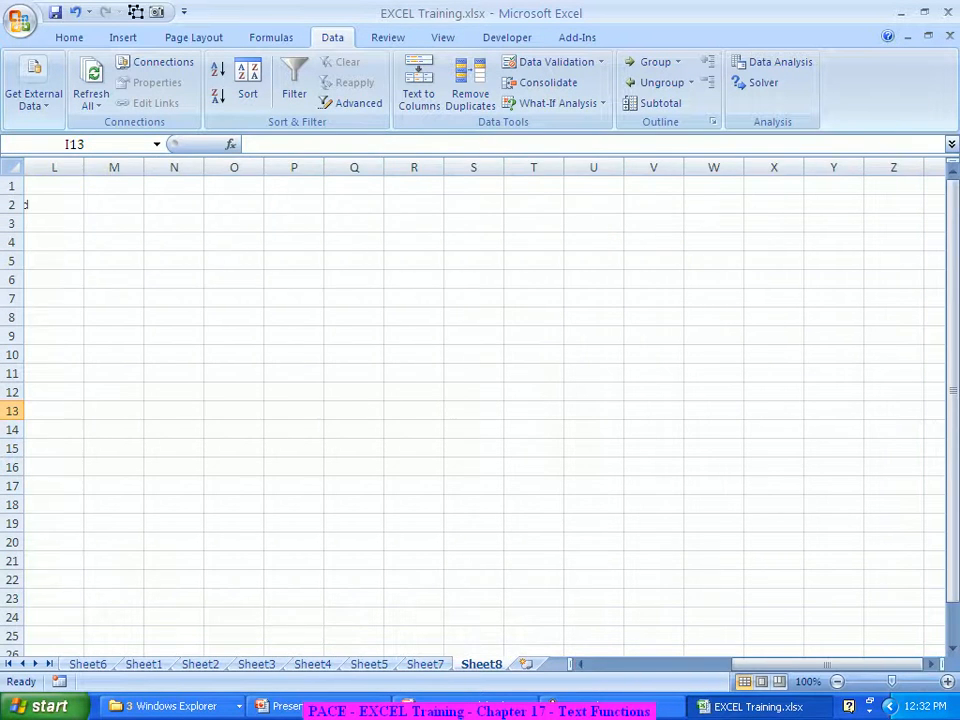
Enter 20.10.2010 in O1 and widen column O to fit the date
{"action": "left_click", "coordinate": [234, 185]}
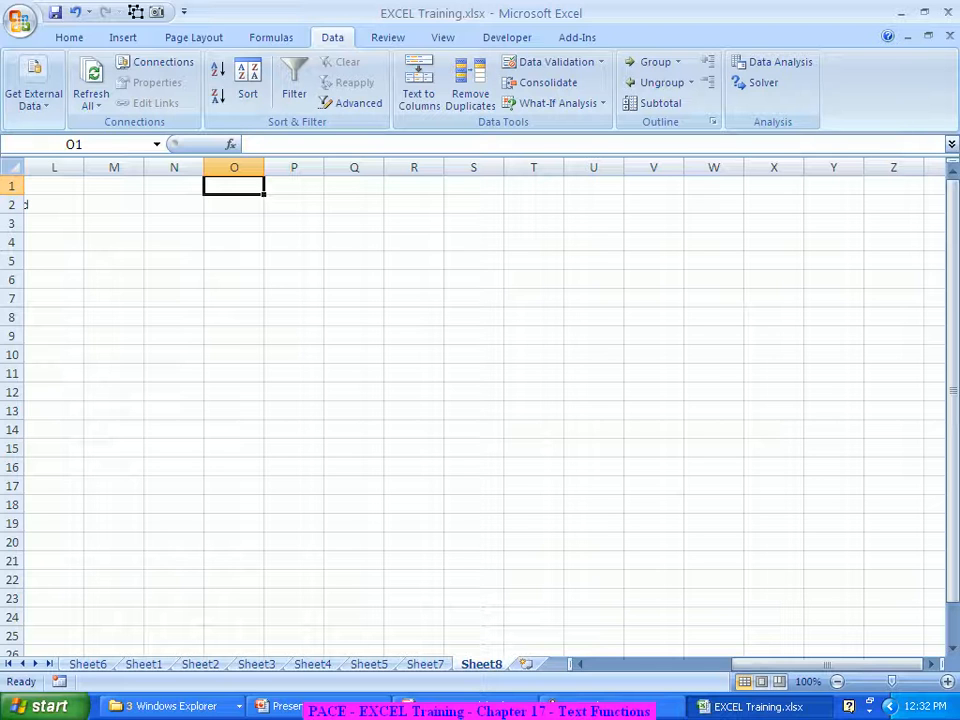
{"action": "type", "text": "2"}
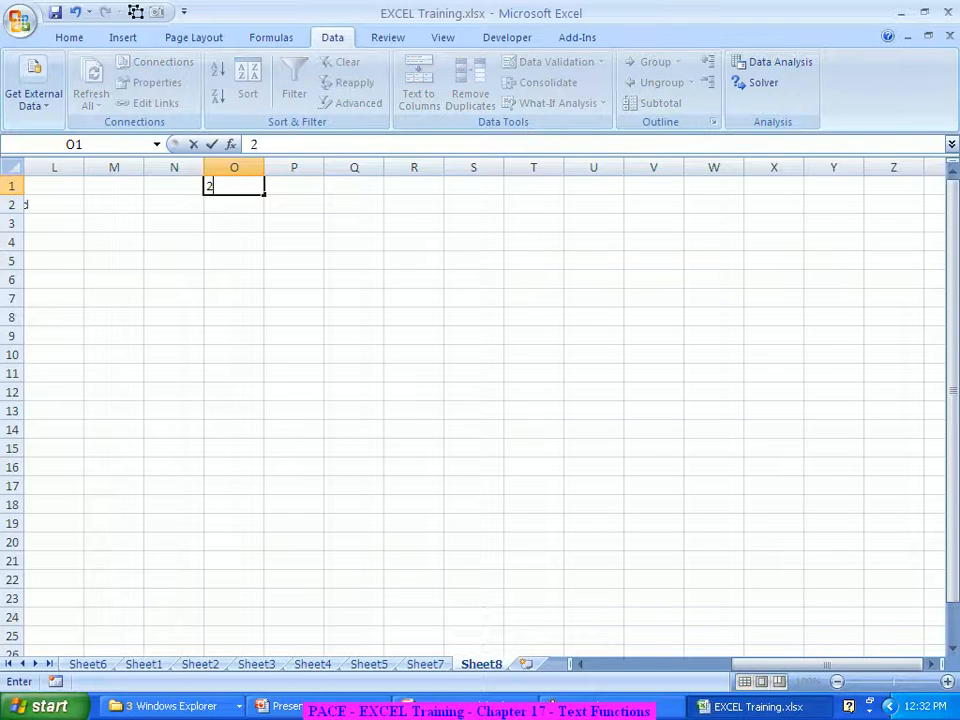
{"action": "type", "text": "0.10.2010"}
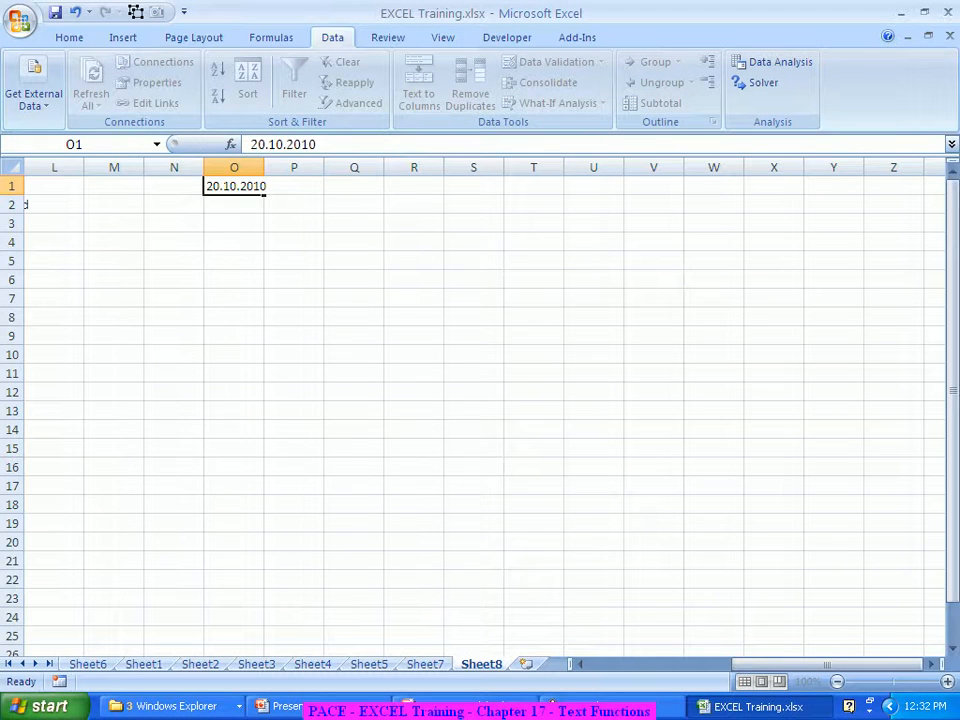
{"action": "key", "text": "Return"}
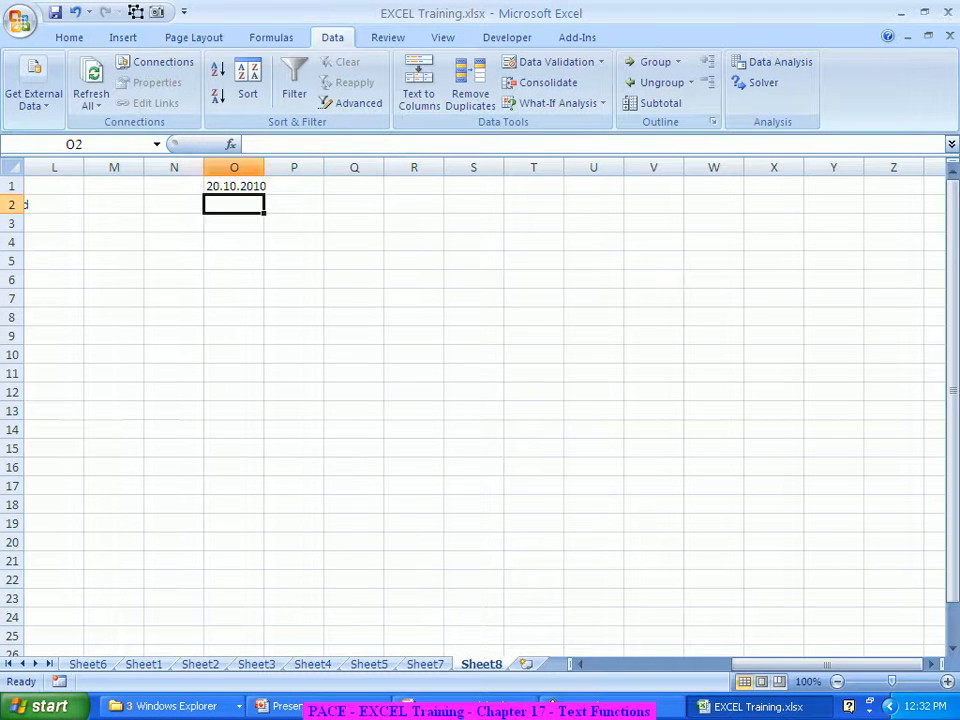
{"action": "left_click_drag", "start_coordinate": [234, 186], "coordinate": [344, 167]}
{"action": "left_click", "coordinate": [274, 204]}
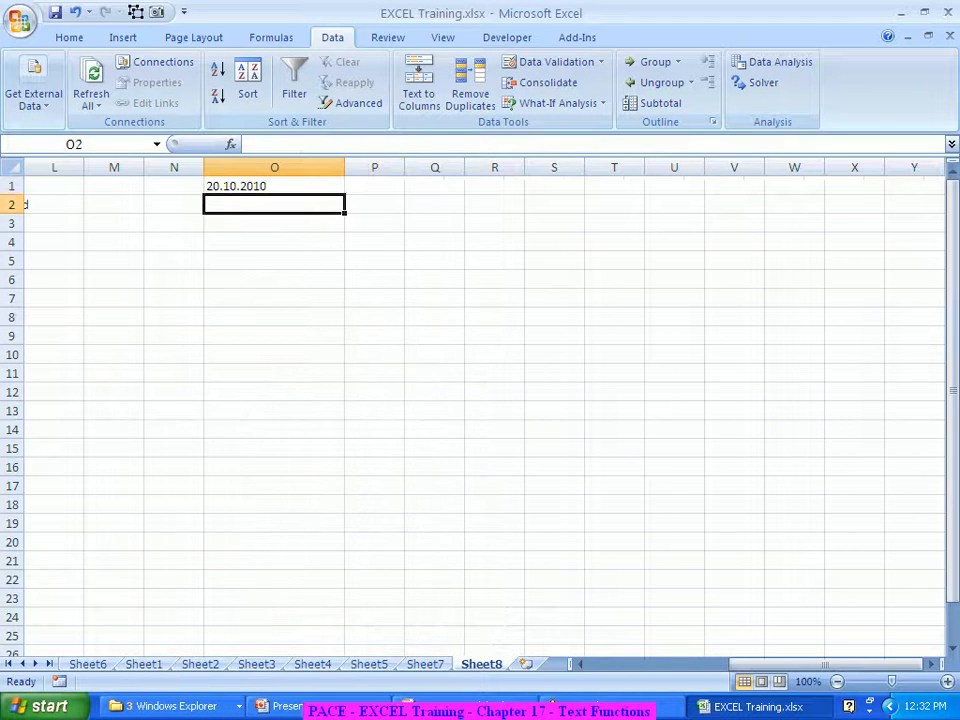
Enter 15.08.2001 in O2 and 26.01.1950 in O3
{"action": "type", "text": "15"}
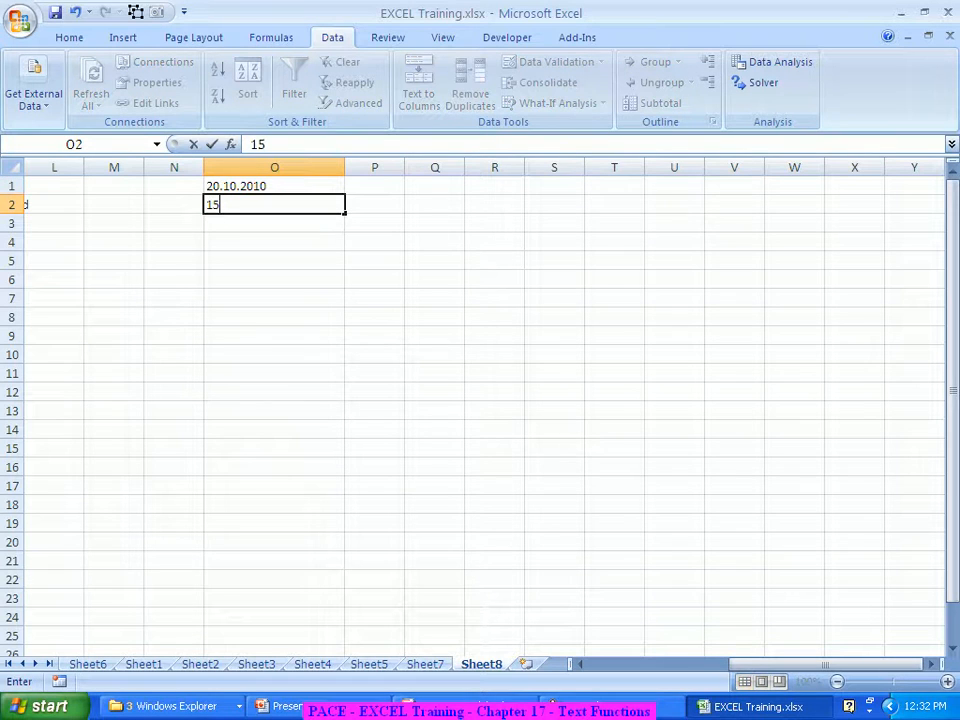
{"action": "type", "text": ".08.2001"}
{"action": "key", "text": "Return"}
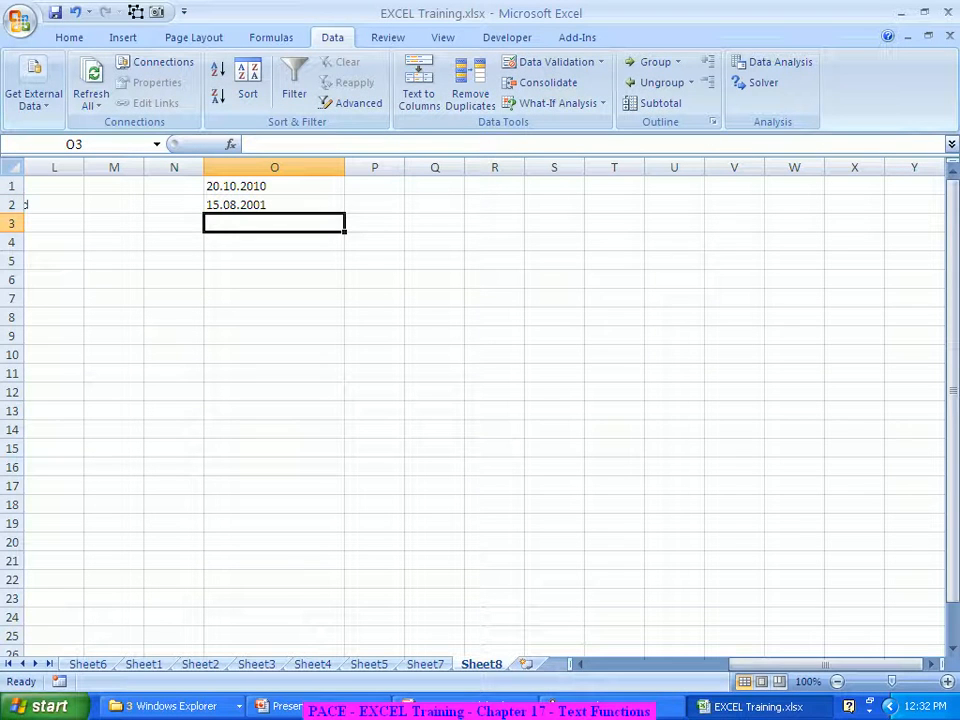
{"action": "type", "text": "26.01.2"}
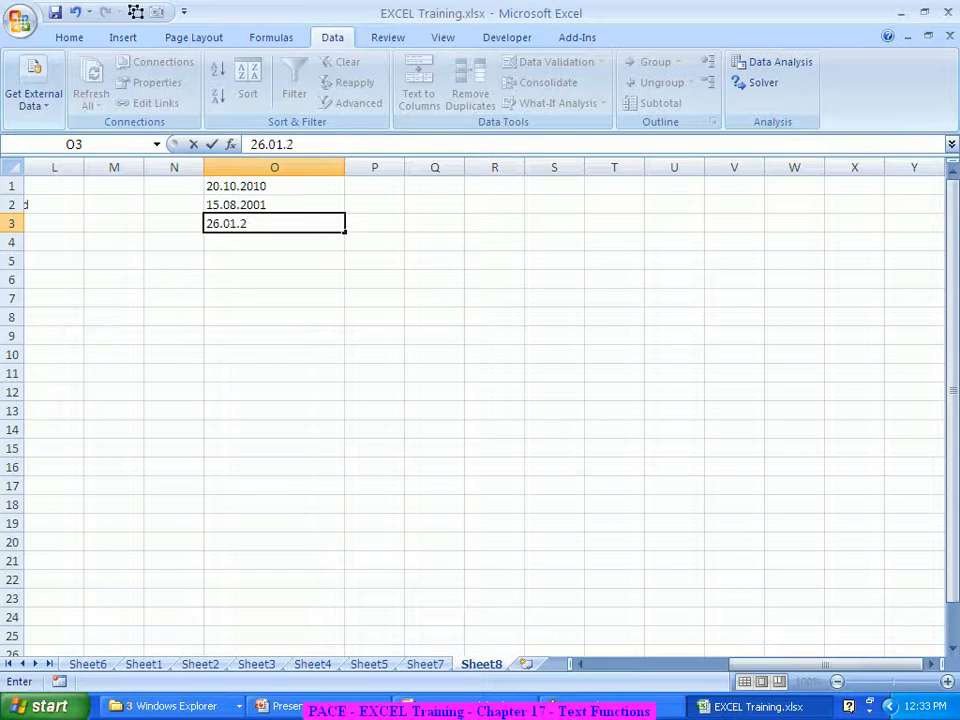
{"action": "key", "text": "BackSpace"}
{"action": "type", "text": "1950"}
{"action": "key", "text": "Return"}
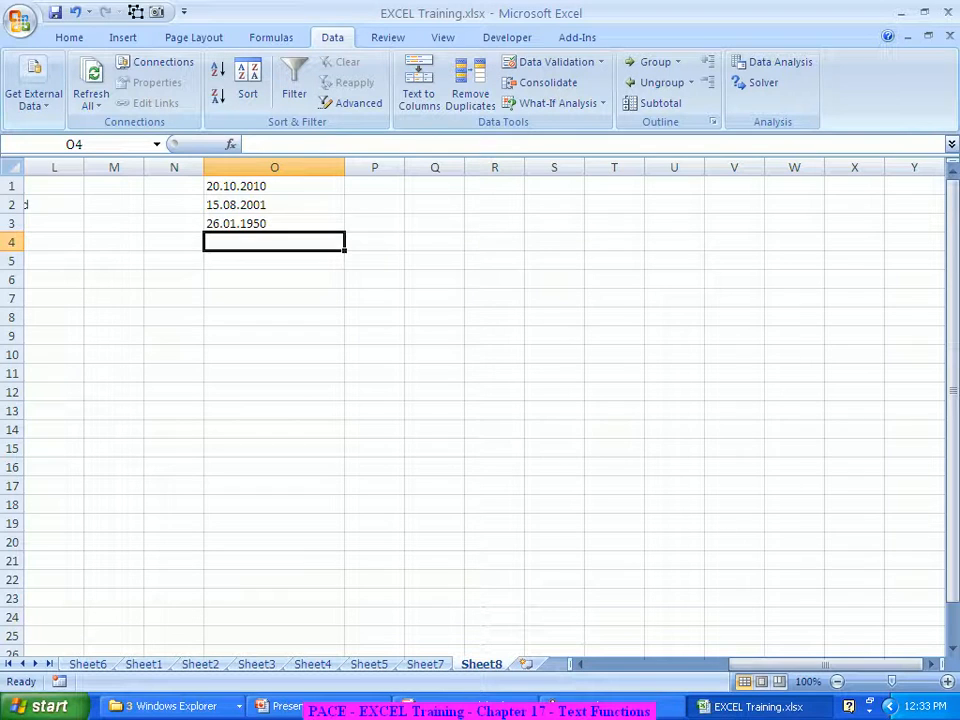
{"action": "left_click", "coordinate": [274, 223]}
{"action": "left_click", "coordinate": [274, 186]}
{"action": "left_click", "coordinate": [374, 186]}
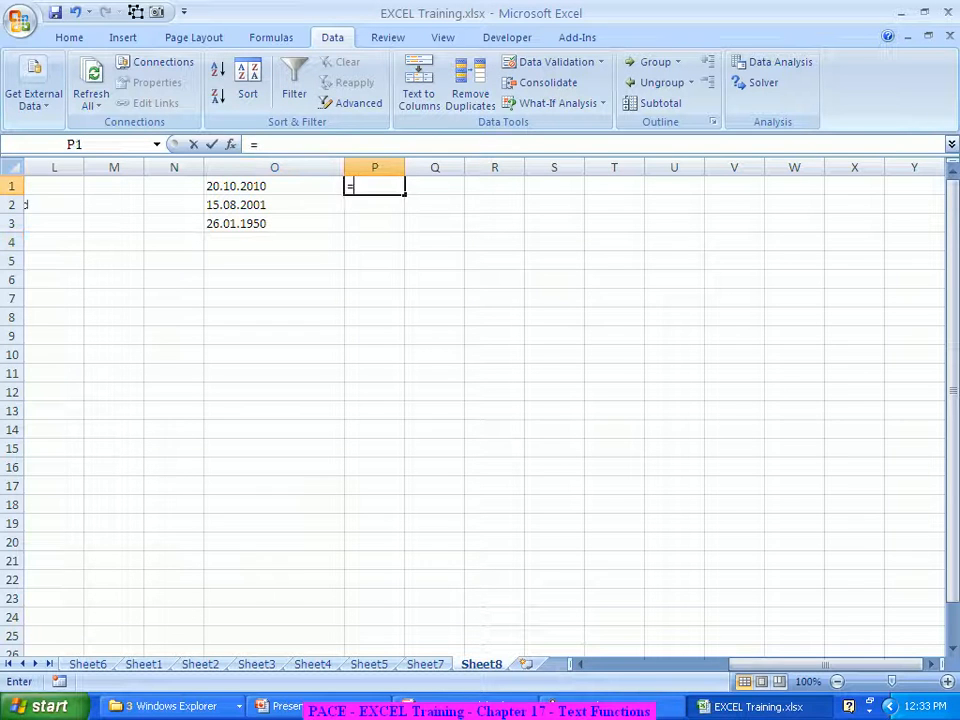
{"action": "type", "text": "=week"}
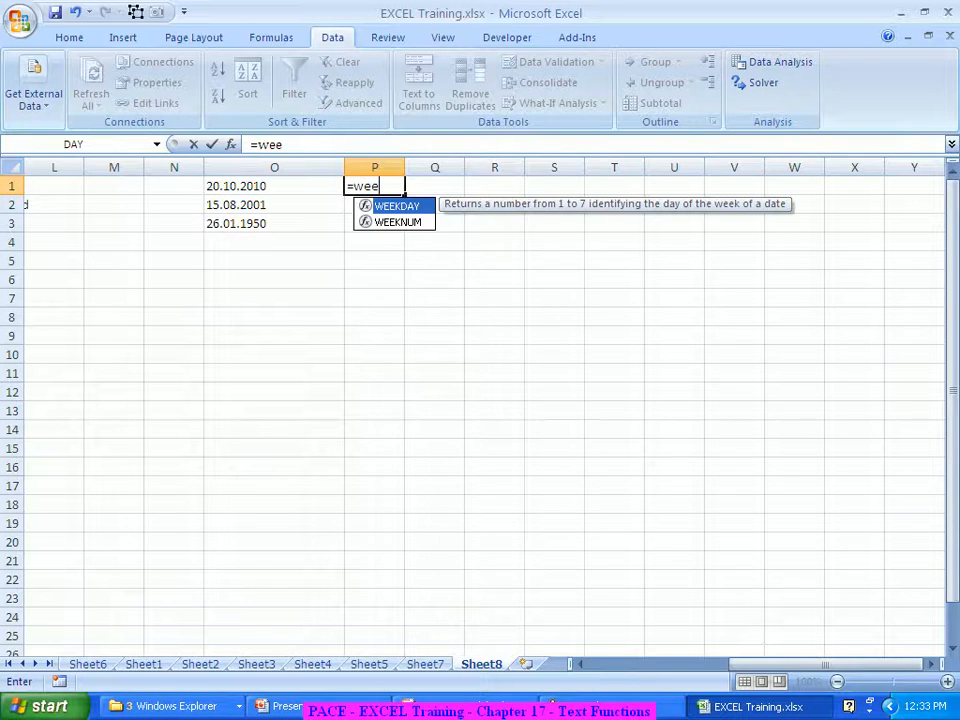
{"action": "key", "text": "Tab"}
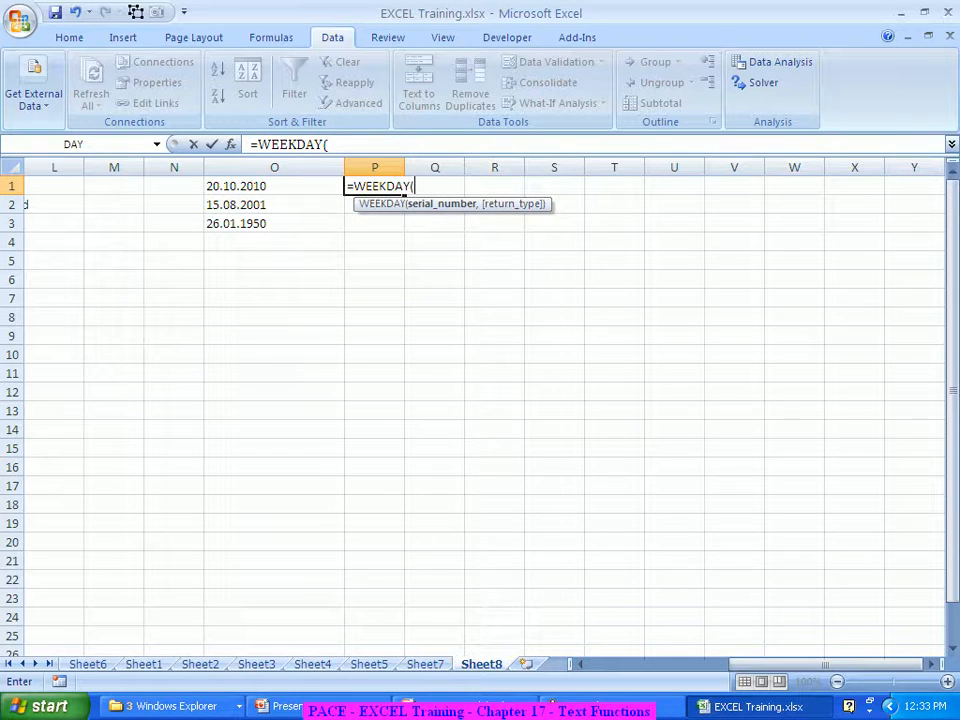
{"action": "key", "text": "ctrl+a"}
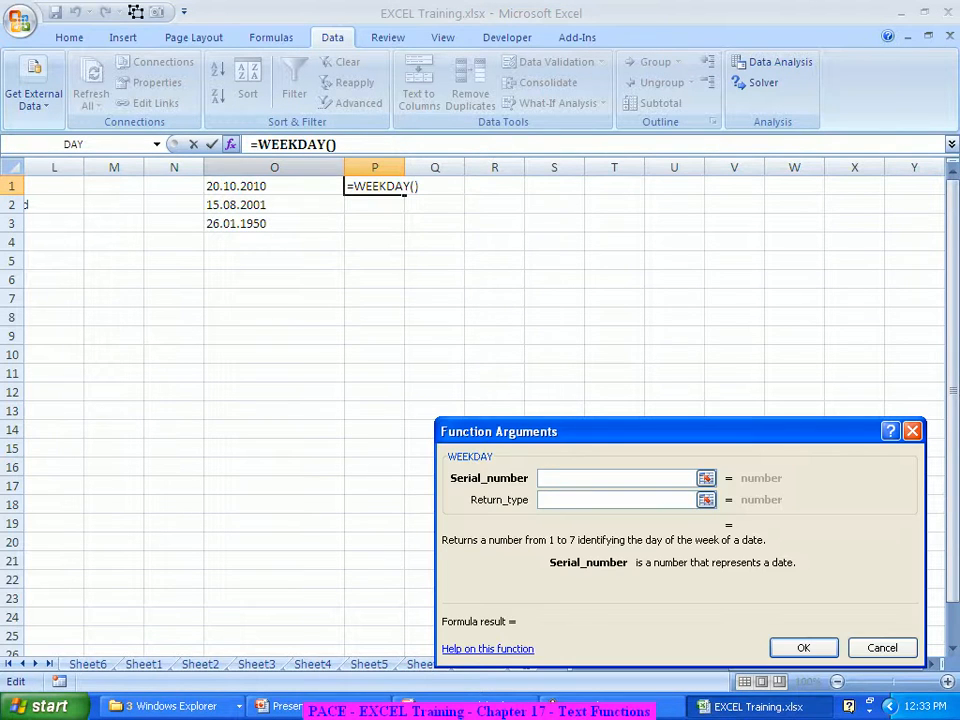
{"action": "left_click", "coordinate": [274, 186]}
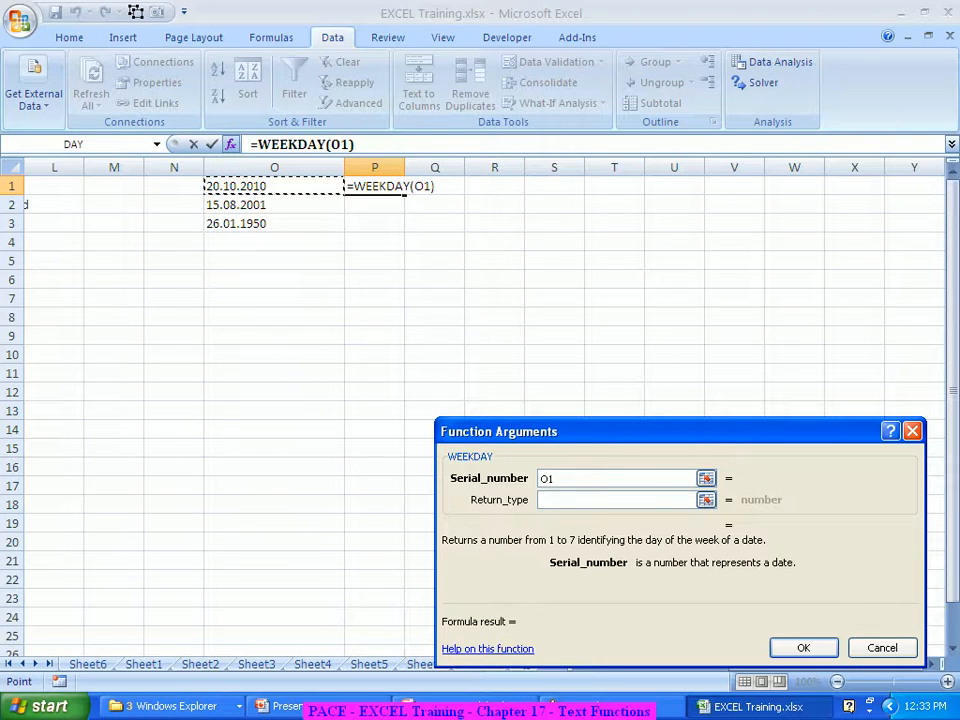
{"action": "key", "text": "Return"}
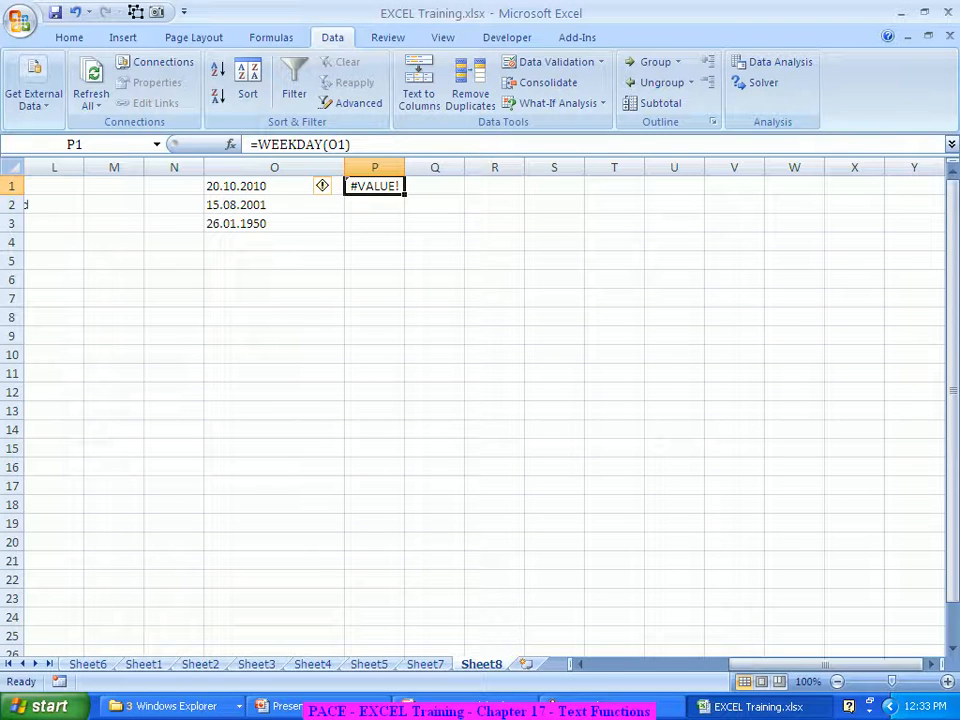
{"action": "key", "text": "Delete"}
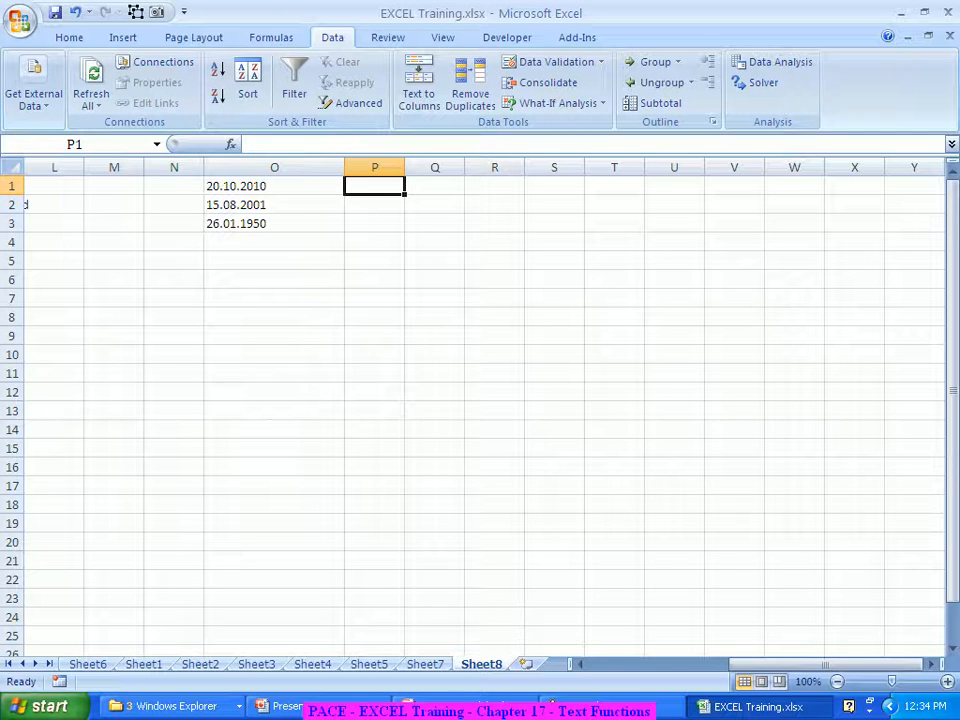
{"action": "key", "text": "Left"}
Extend the selection from O1 down over the three dates to O3
{"action": "key", "text": "shift+Down"}
{"action": "key", "text": "shift+Down"}
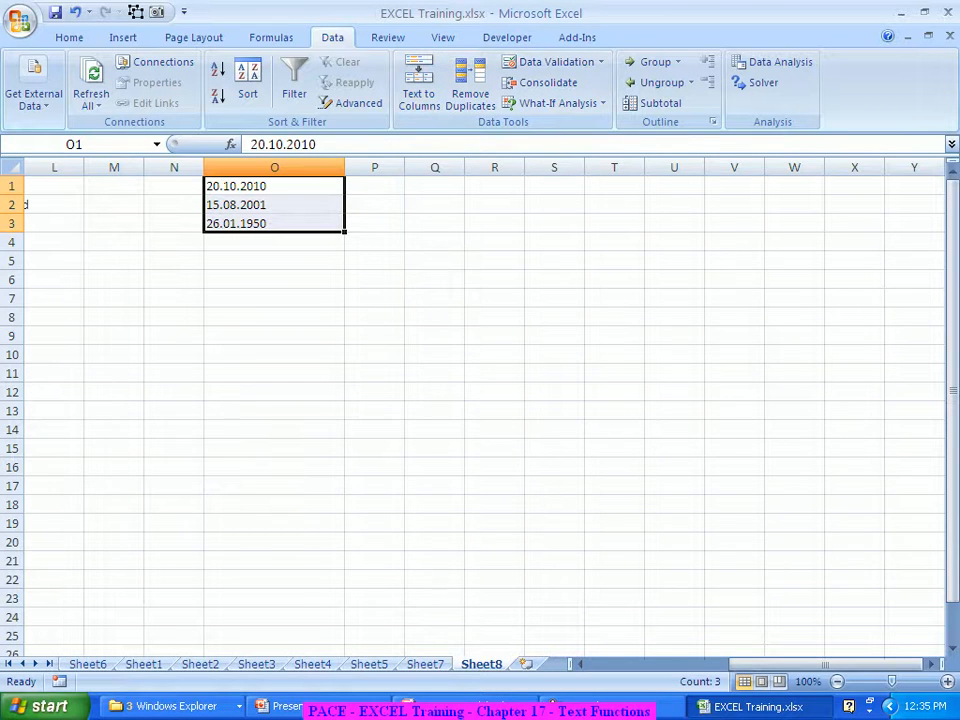
Select all of column O and launch the Text to Columns wizard
{"action": "key", "text": "ctrl+space"}
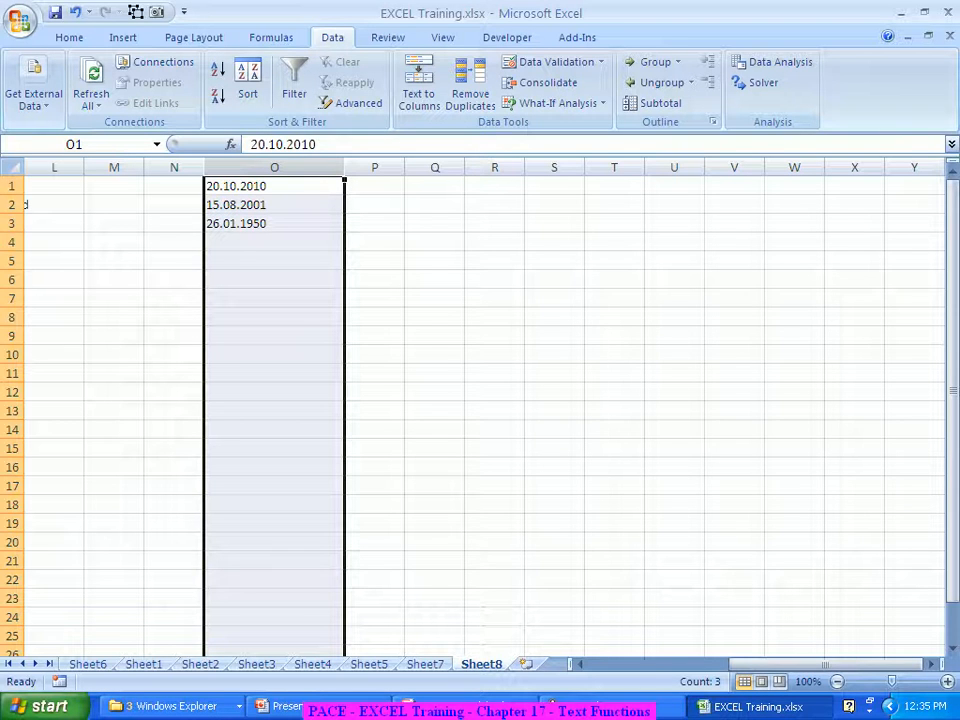
{"action": "left_click", "coordinate": [419, 85]}
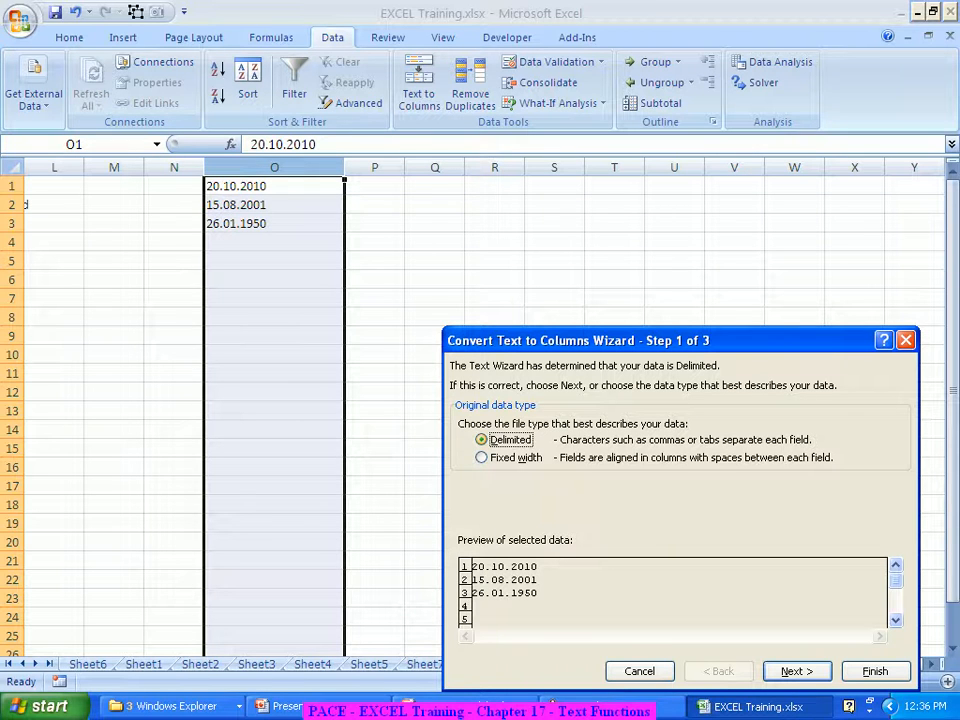
Make a period the only delimiter in place of Tab
{"action": "key", "text": "Return"}
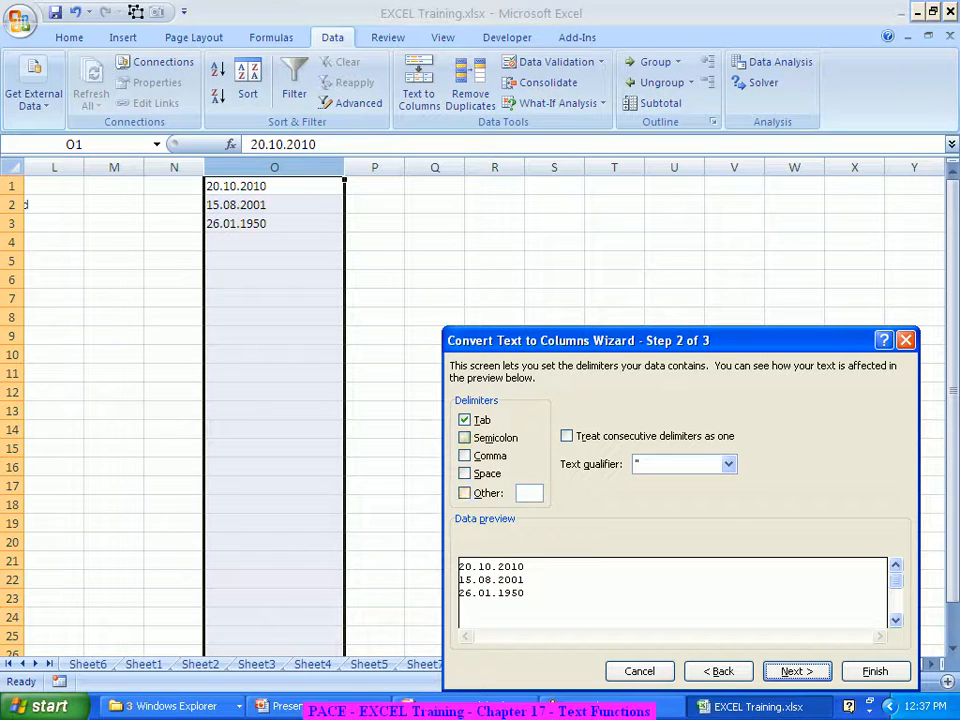
{"action": "key", "text": "alt+t"}
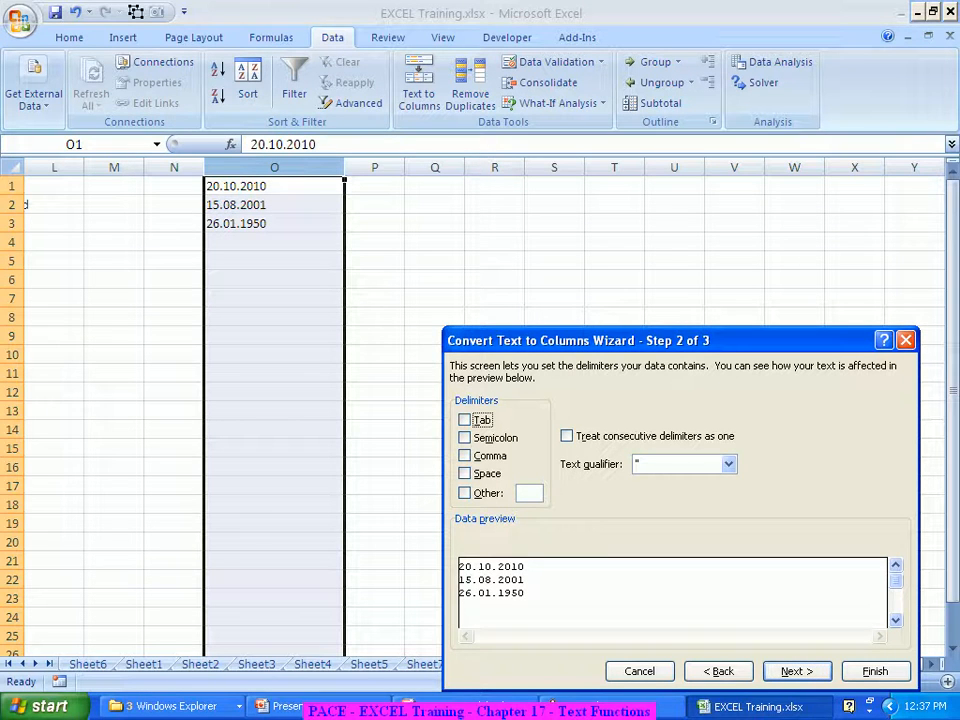
{"action": "key", "text": "alt+o"}
{"action": "type", "text": "."}
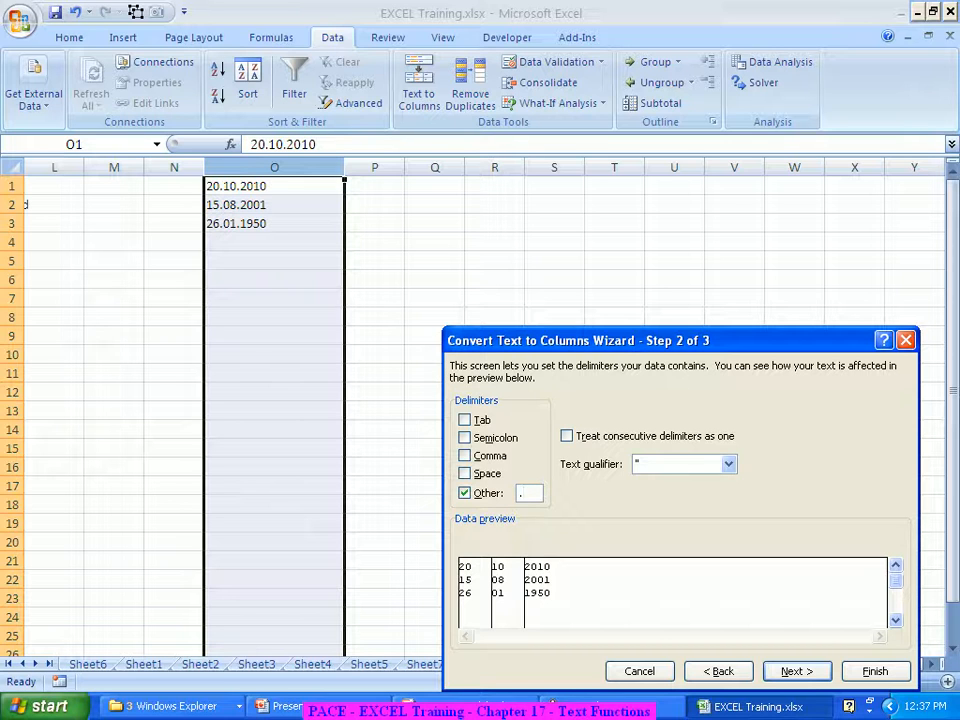
{"action": "key", "text": "Return"}
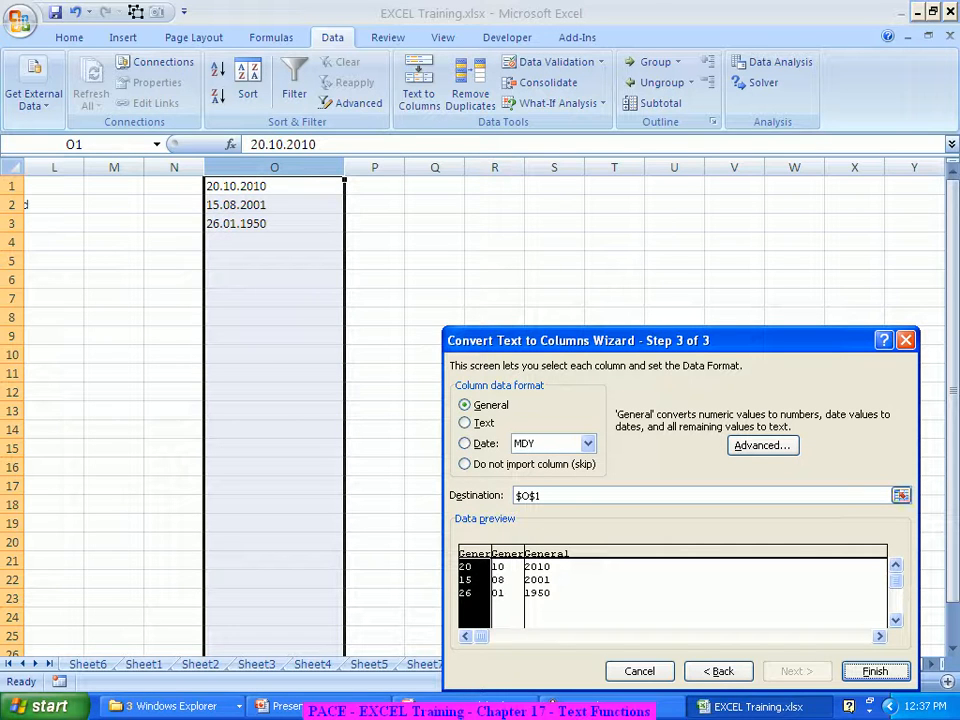
Set the destination to $P$1 and finish splitting into day, month and year
{"action": "left_click", "coordinate": [657, 497]}
{"action": "left_click_drag", "start_coordinate": [550, 496], "coordinate": [517, 496]}
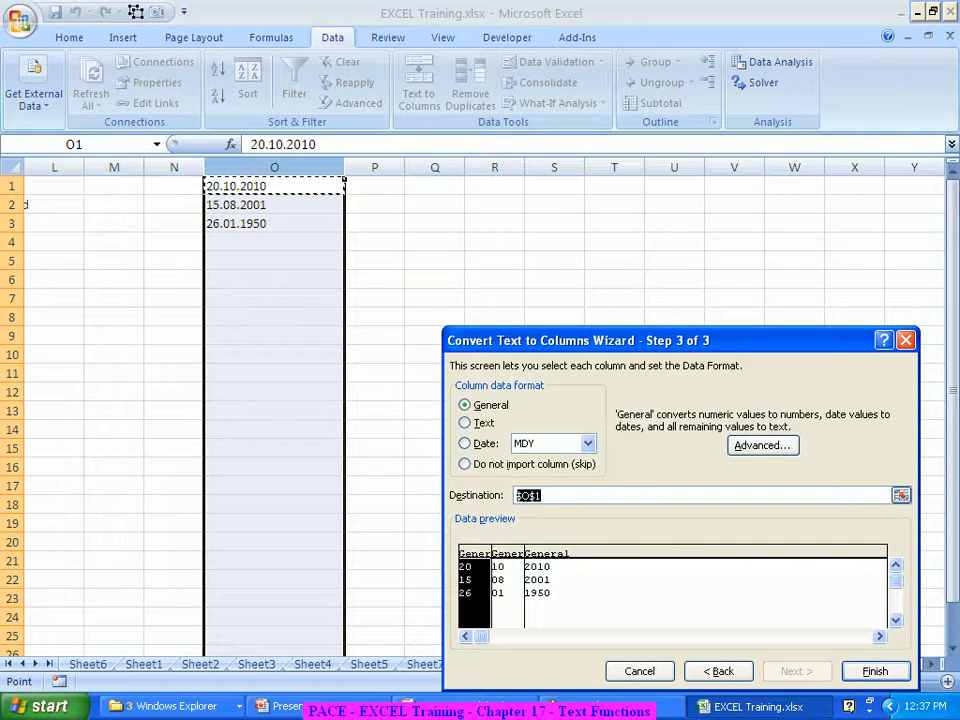
{"action": "left_click", "coordinate": [374, 186]}
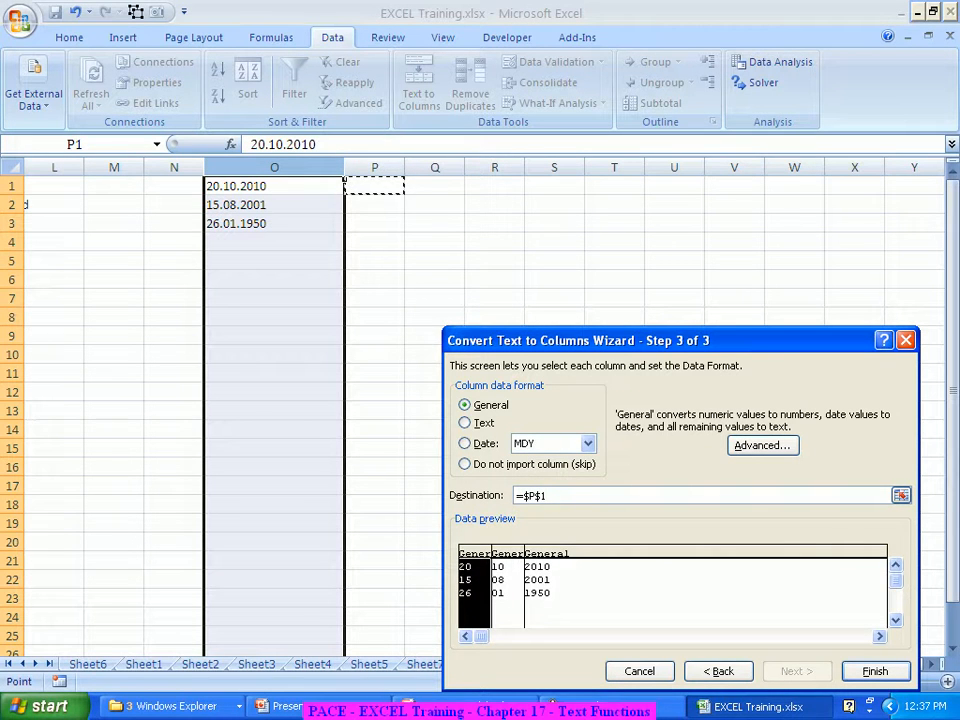
{"action": "key", "text": "Return"}
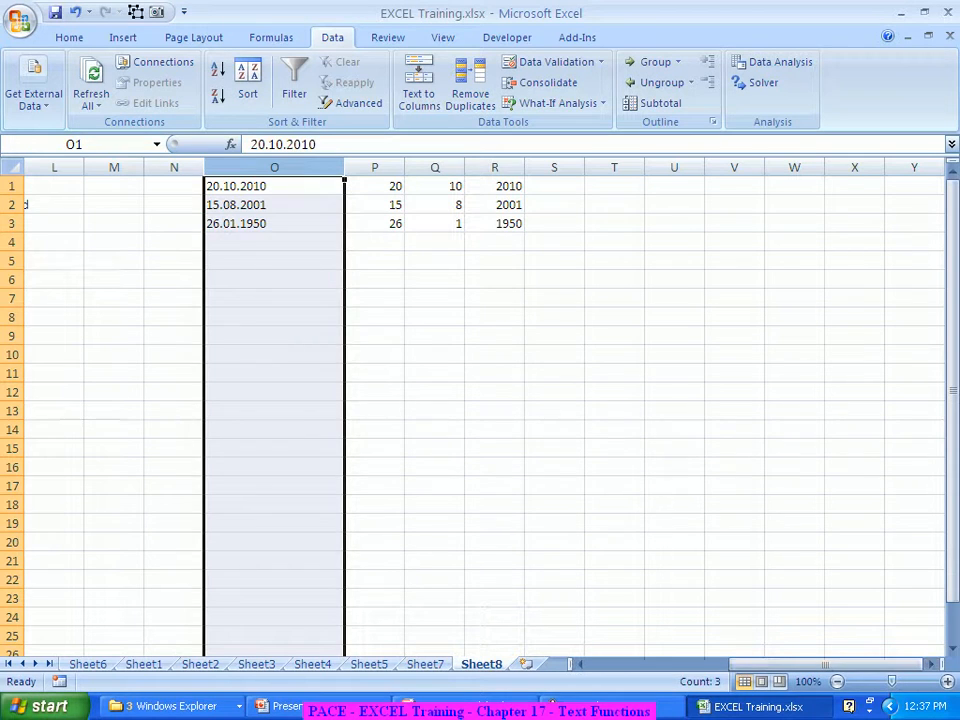
{"action": "left_click", "coordinate": [494, 392]}
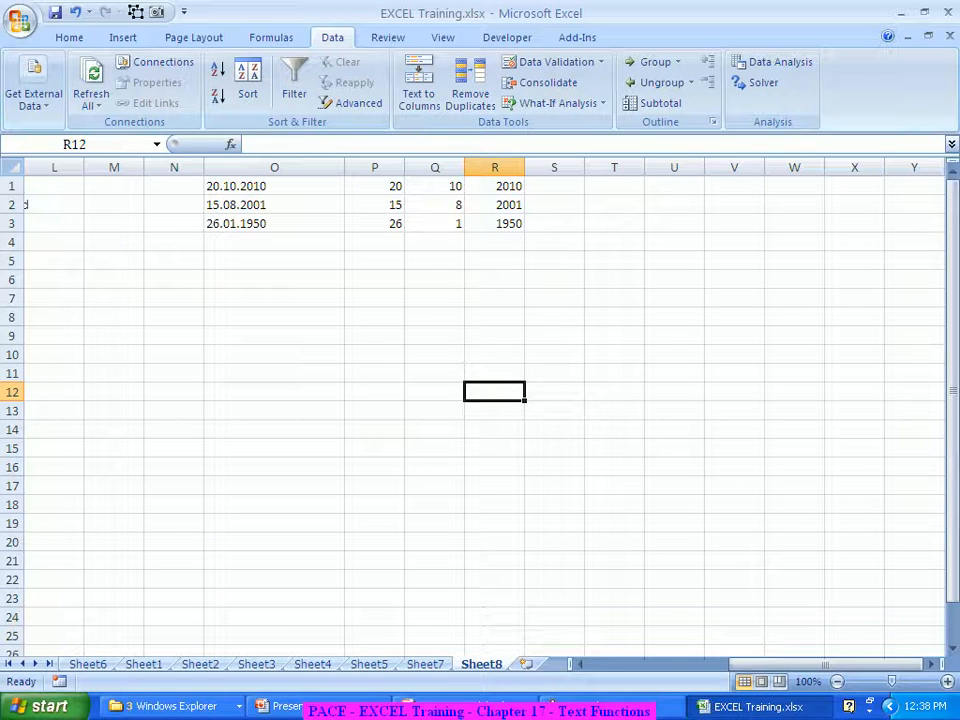
{"action": "left_click", "coordinate": [554, 186]}
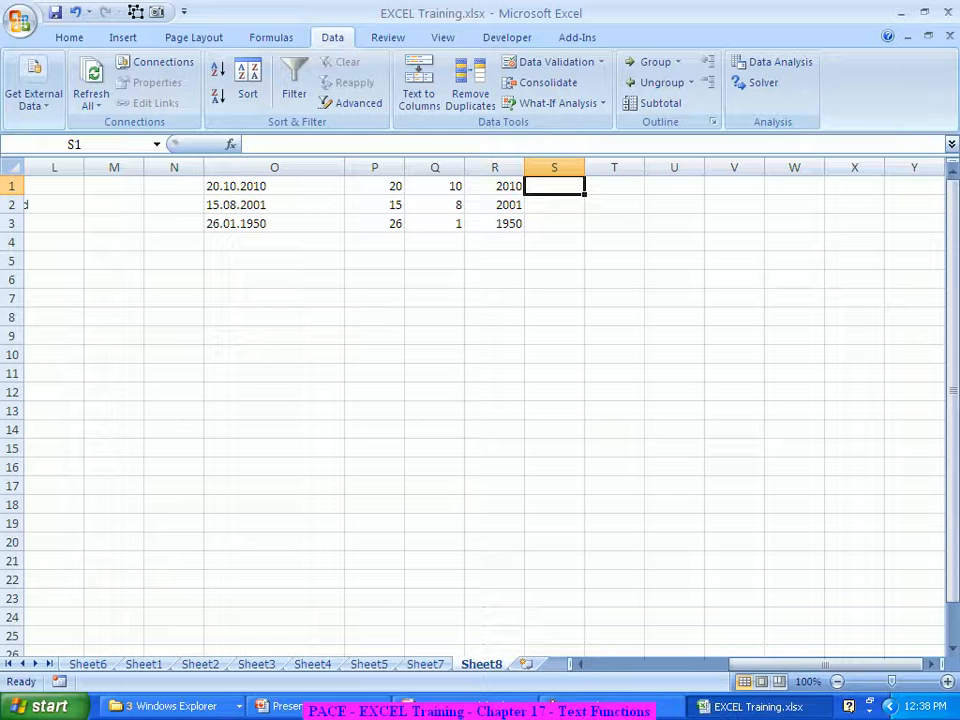
Start a =DATE formula in S1 and bring up its Function Arguments dialog
{"action": "type", "text": "=Date"}
{"action": "key", "text": "Tab"}
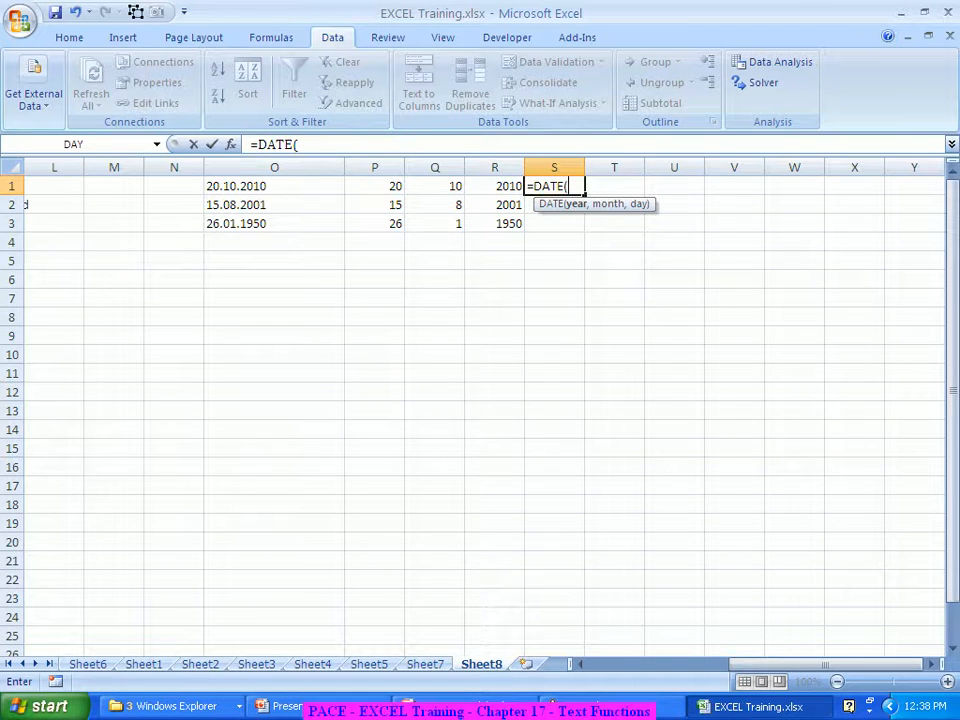
{"action": "key", "text": "ctrl+a"}
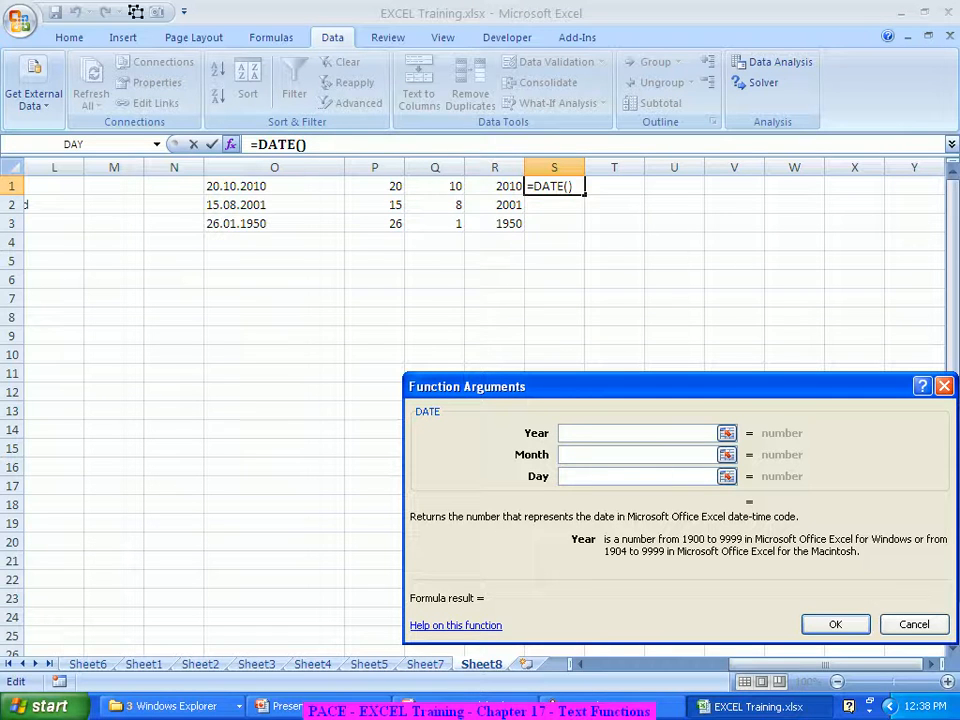
Enter =DATE(R1,Q1,P1) in S1 and fill it down to S3
{"action": "left_click", "coordinate": [494, 186]}
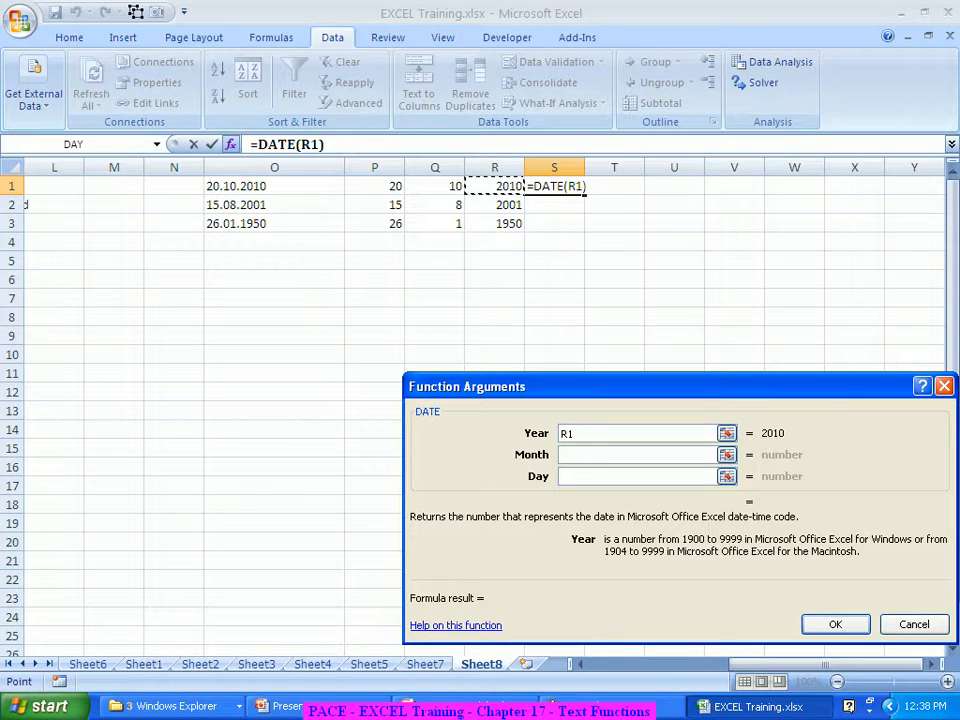
{"action": "key", "text": "Tab"}
{"action": "left_click", "coordinate": [435, 186]}
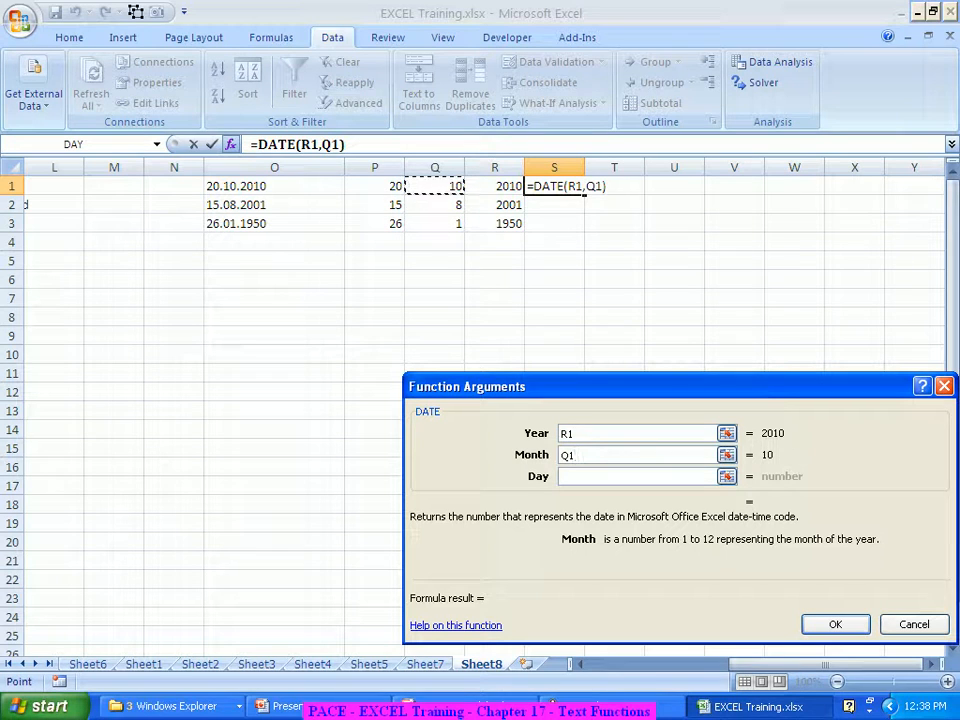
{"action": "key", "text": "Tab"}
{"action": "left_click", "coordinate": [374, 186]}
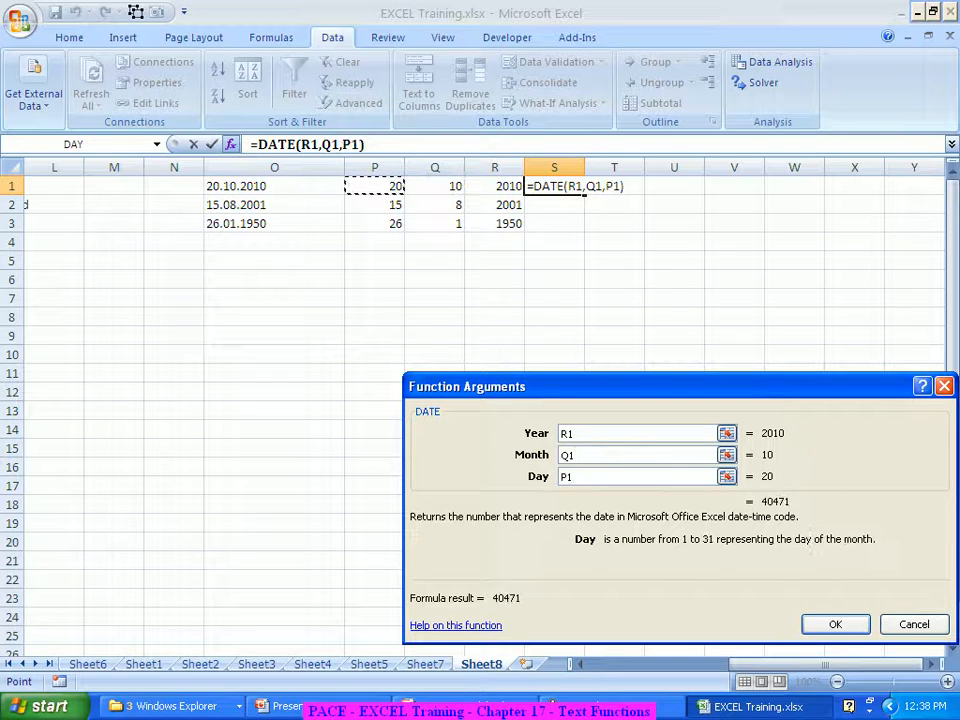
{"action": "key", "text": "Return"}
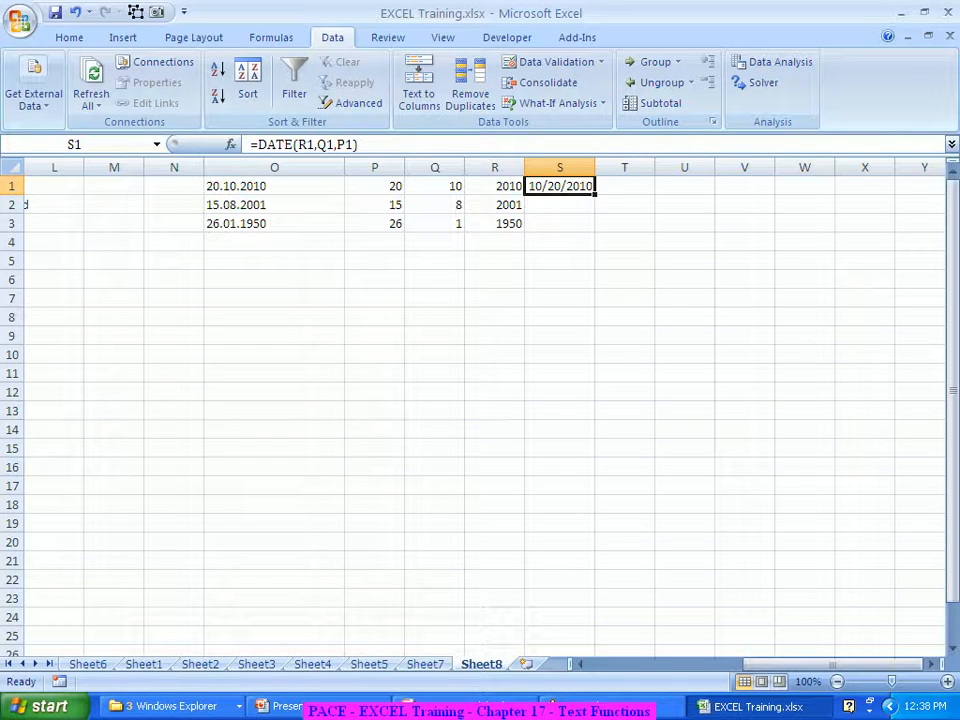
{"action": "left_click_drag", "start_coordinate": [594, 195], "coordinate": [594, 232]}
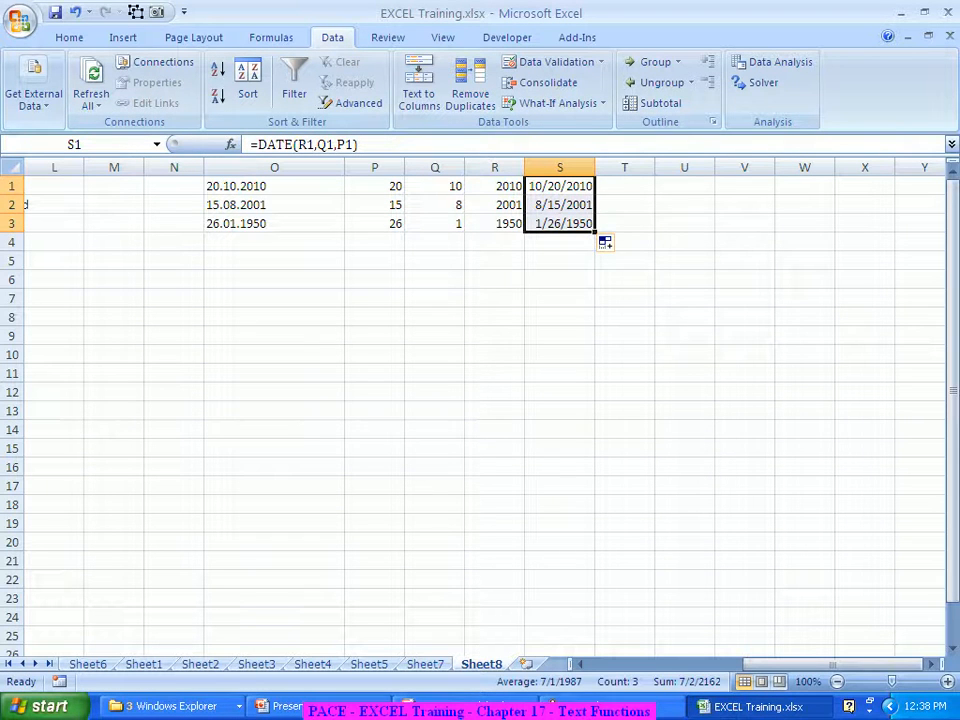
{"action": "right_click", "coordinate": [563, 205]}
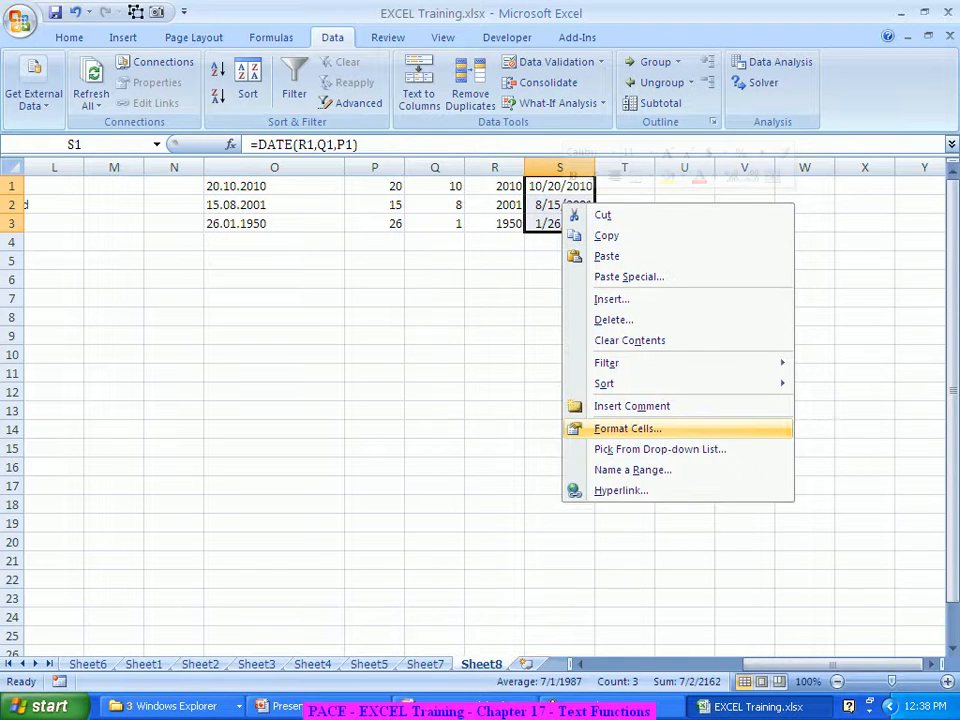
Apply the 14-Mar-01 date type to S1:S3, showing 20-Oct-10, 15-Aug-01 and 26-Jan-50
{"action": "left_click", "coordinate": [627, 428]}
{"action": "left_click", "coordinate": [612, 407]}
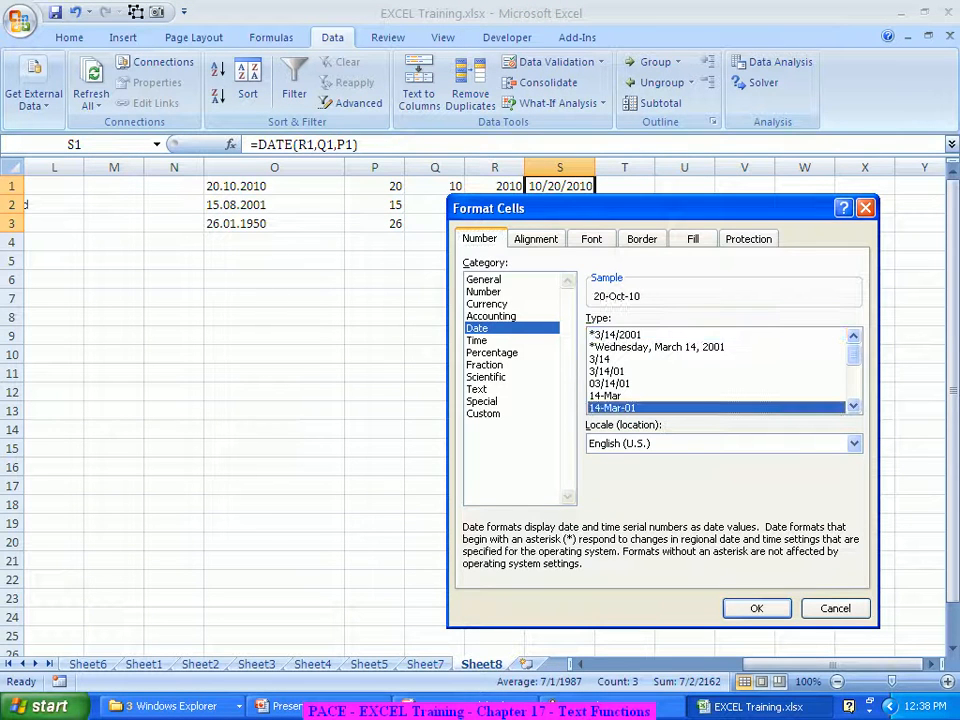
{"action": "left_click", "coordinate": [757, 608]}
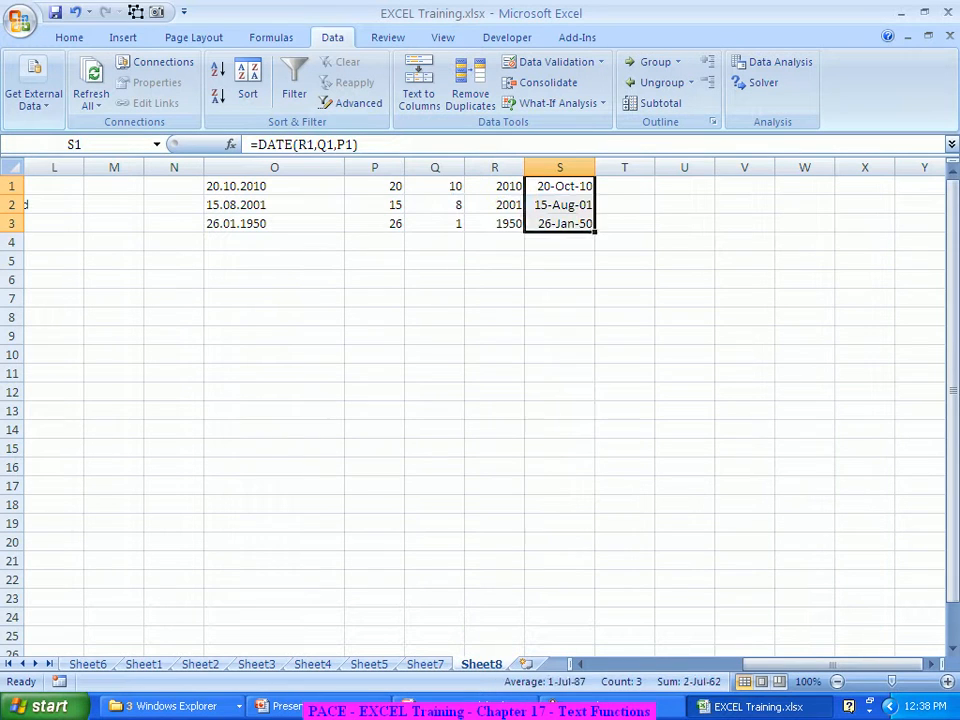
{"action": "left_click", "coordinate": [560, 430]}
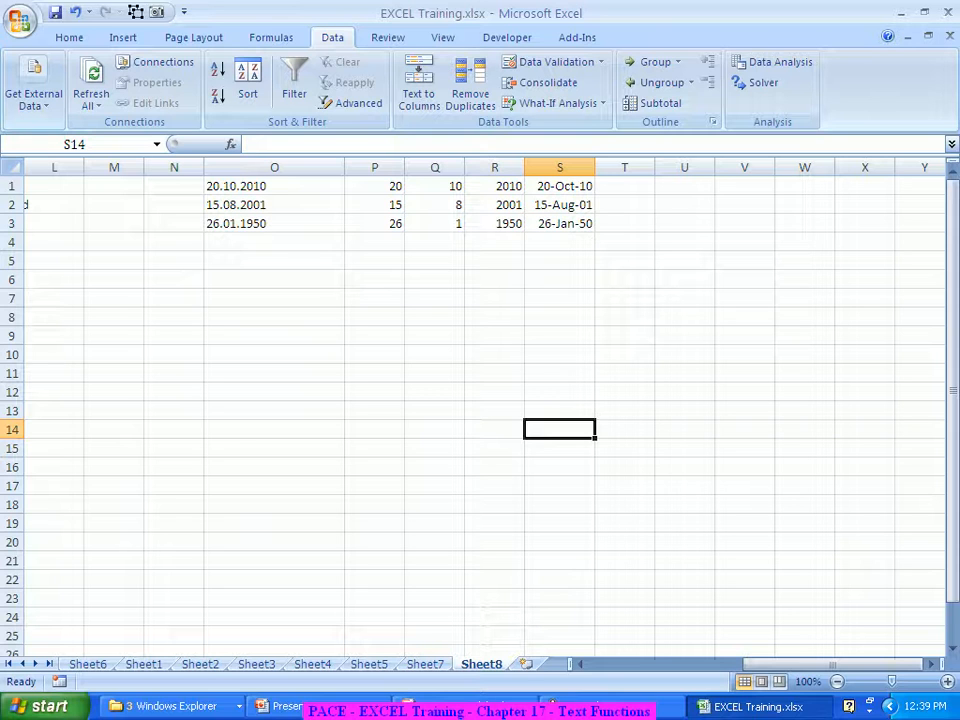
Inspect the split day, month and year values in P1, Q1 and R1
{"action": "left_click", "coordinate": [374, 186]}
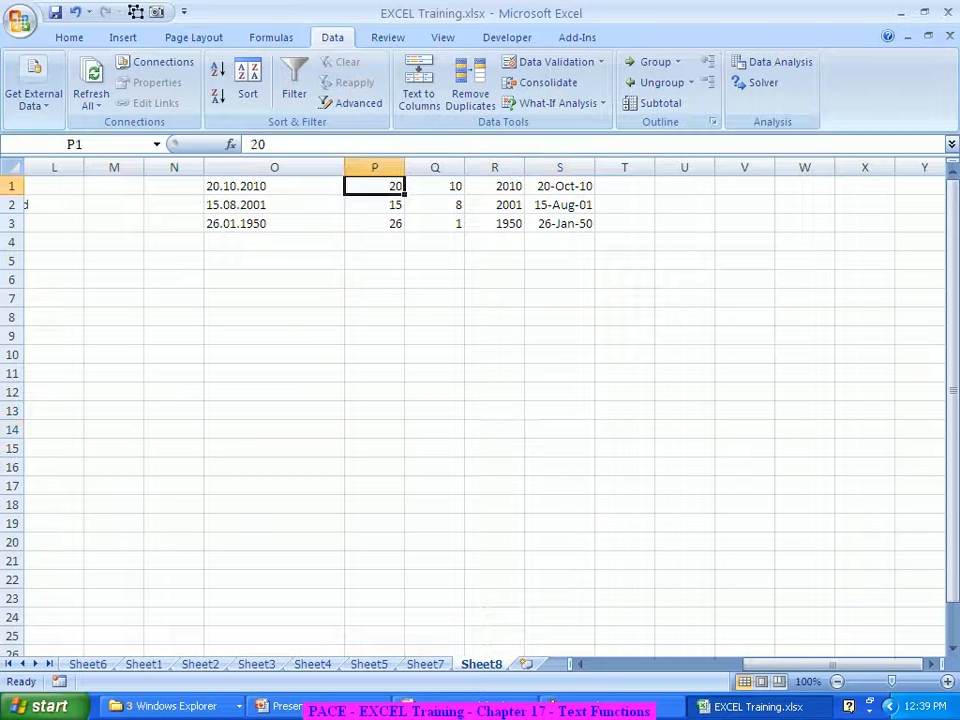
{"action": "left_click", "coordinate": [434, 186]}
{"action": "left_click", "coordinate": [494, 186]}
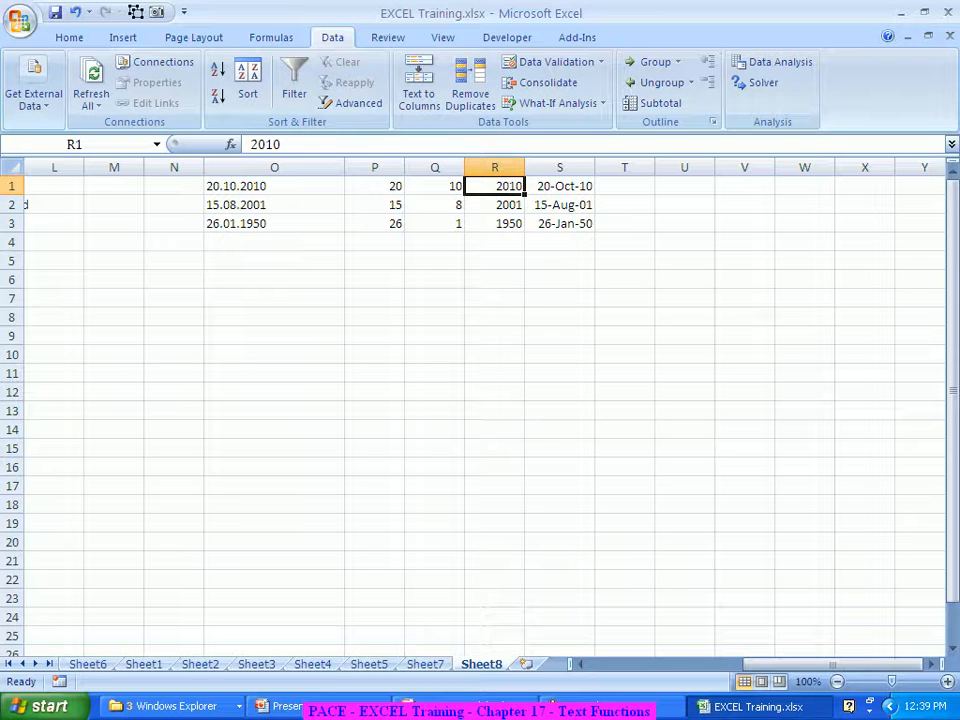
Change O2 to 15.08.2010 and compare it with P2 and S2's 15-Aug-01
{"action": "double_click", "coordinate": [262, 204]}
{"action": "key", "text": "BackSpace"}
{"action": "key", "text": "BackSpace"}
{"action": "type", "text": "10"}
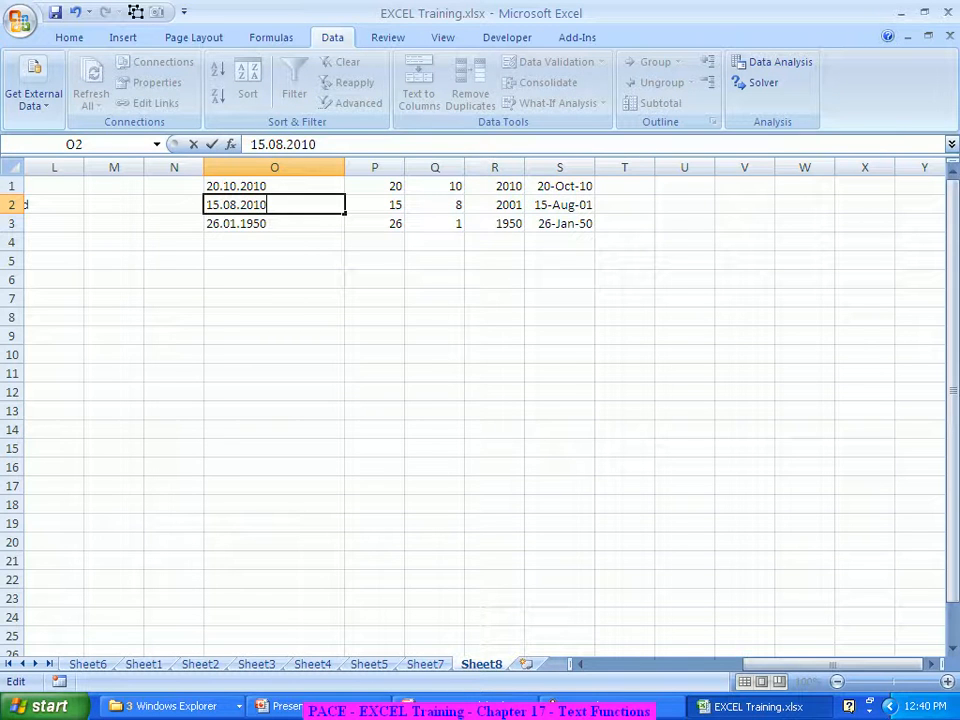
{"action": "key", "text": "Return"}
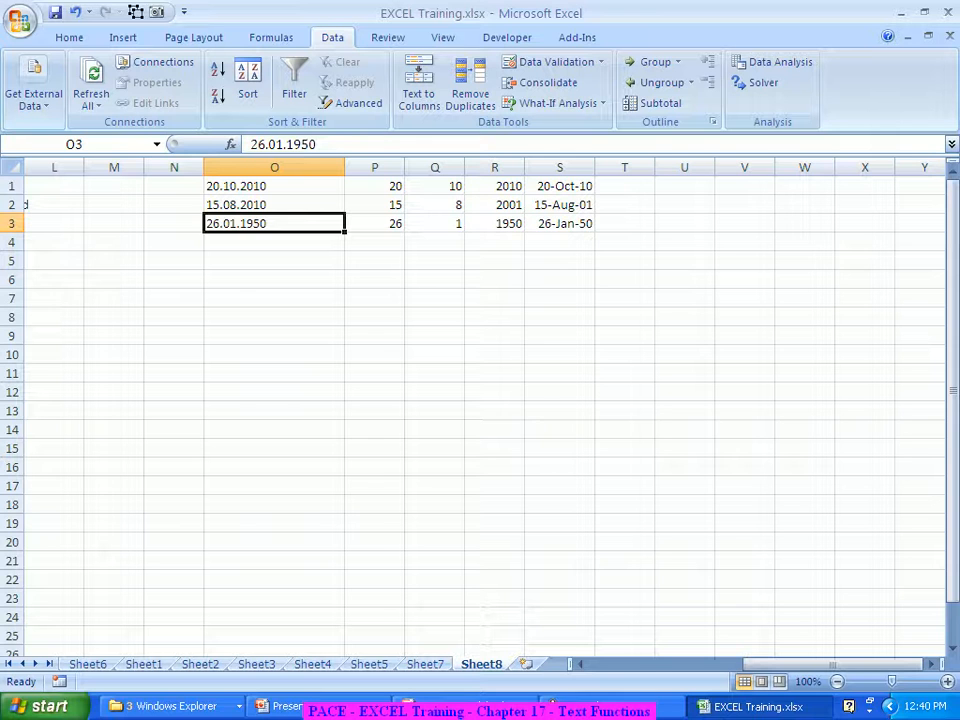
{"action": "left_click", "coordinate": [236, 204]}
{"action": "left_click", "coordinate": [375, 204]}
{"action": "left_click", "coordinate": [560, 204]}
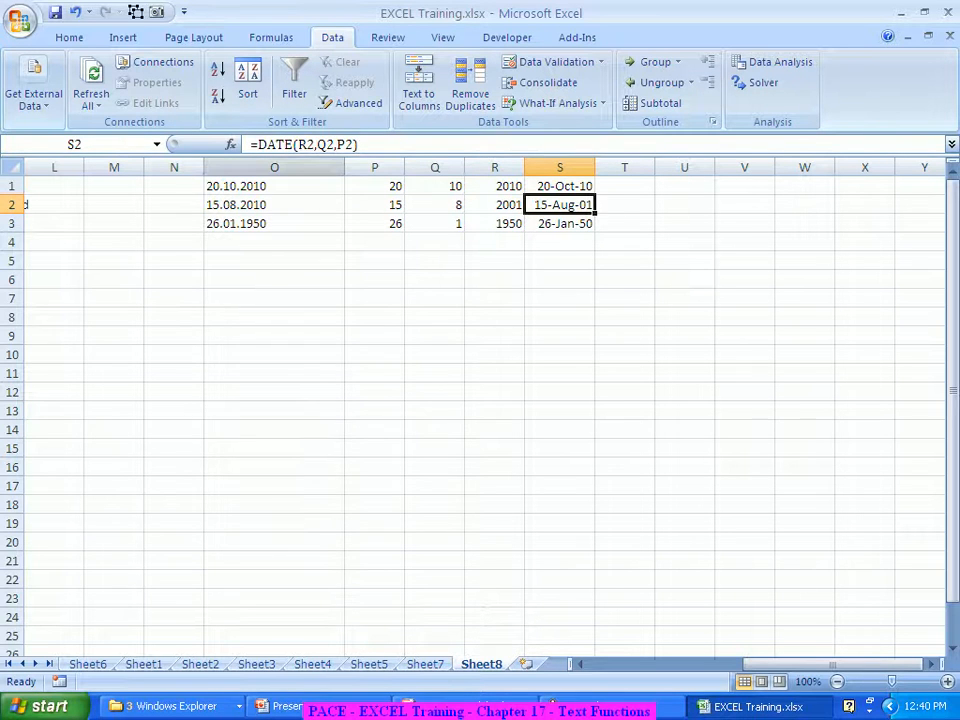
{"action": "left_click", "coordinate": [274, 167]}
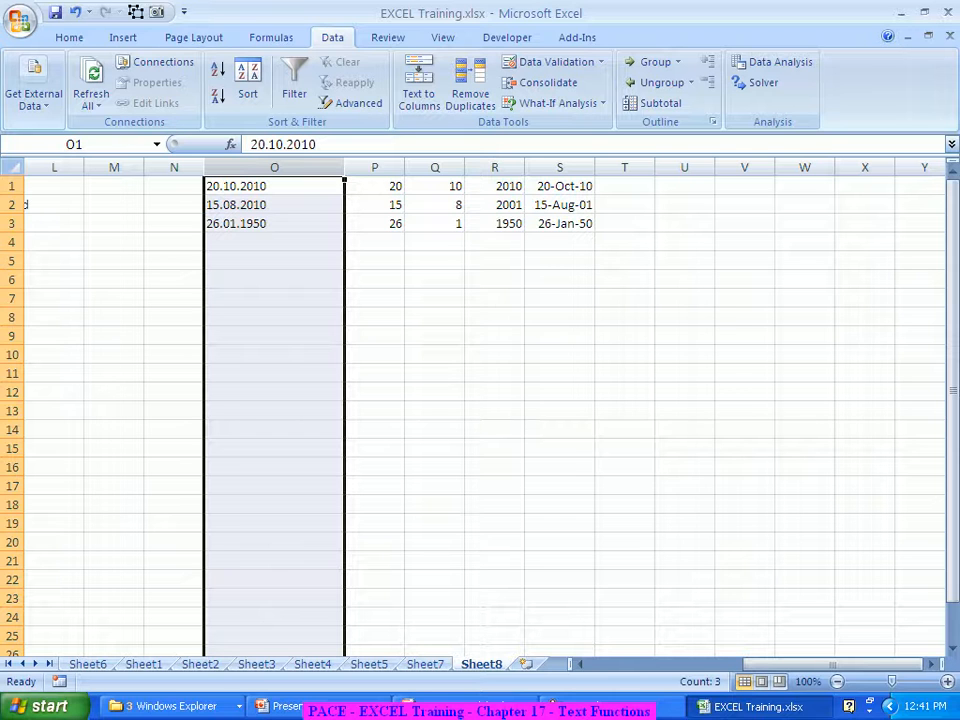
Copy the dates in O1:O3 to O6:O8
{"action": "left_click_drag", "start_coordinate": [262, 186], "coordinate": [262, 224]}
{"action": "key", "text": "ctrl+c"}
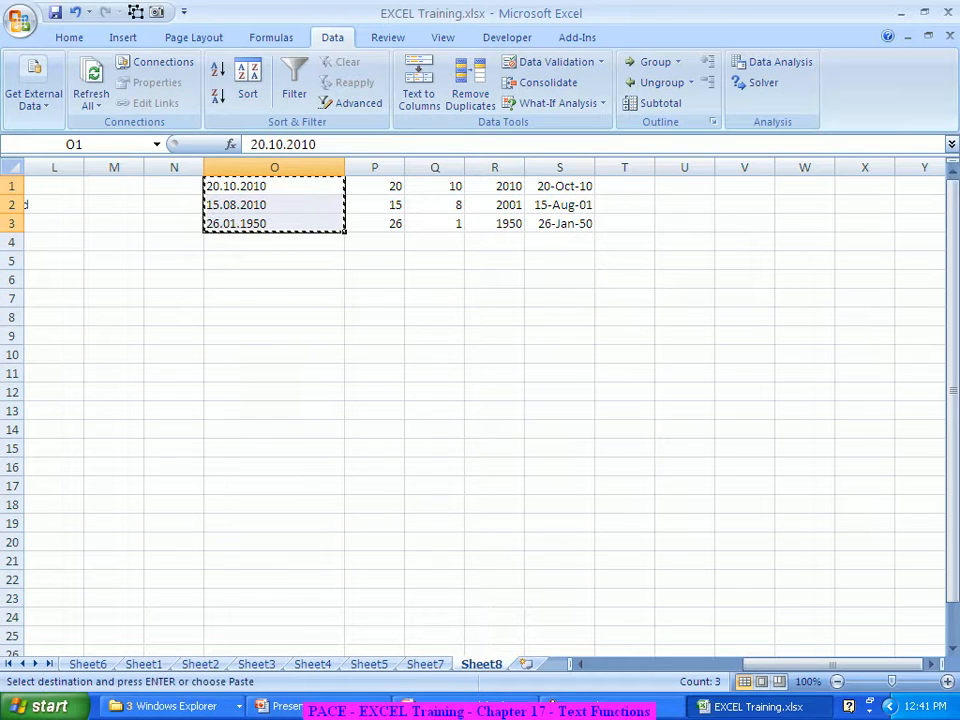
{"action": "left_click", "coordinate": [274, 279]}
{"action": "key", "text": "ctrl+v"}
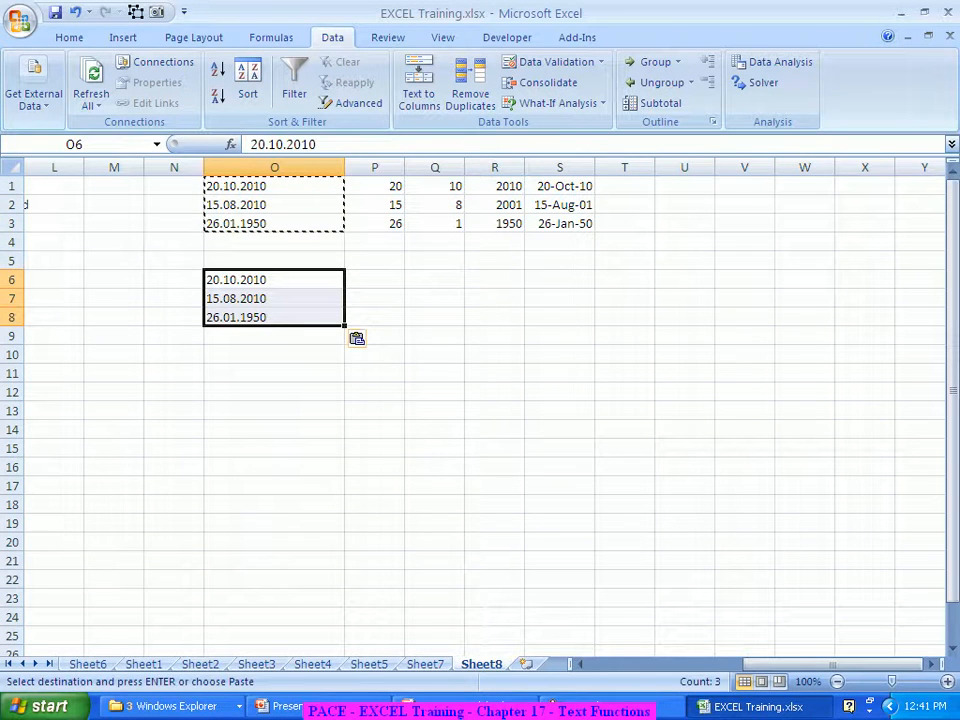
{"action": "key", "text": "Return"}
Enter the headings Left, Mid and Right in P5, Q5 and R5
{"action": "left_click", "coordinate": [374, 260]}
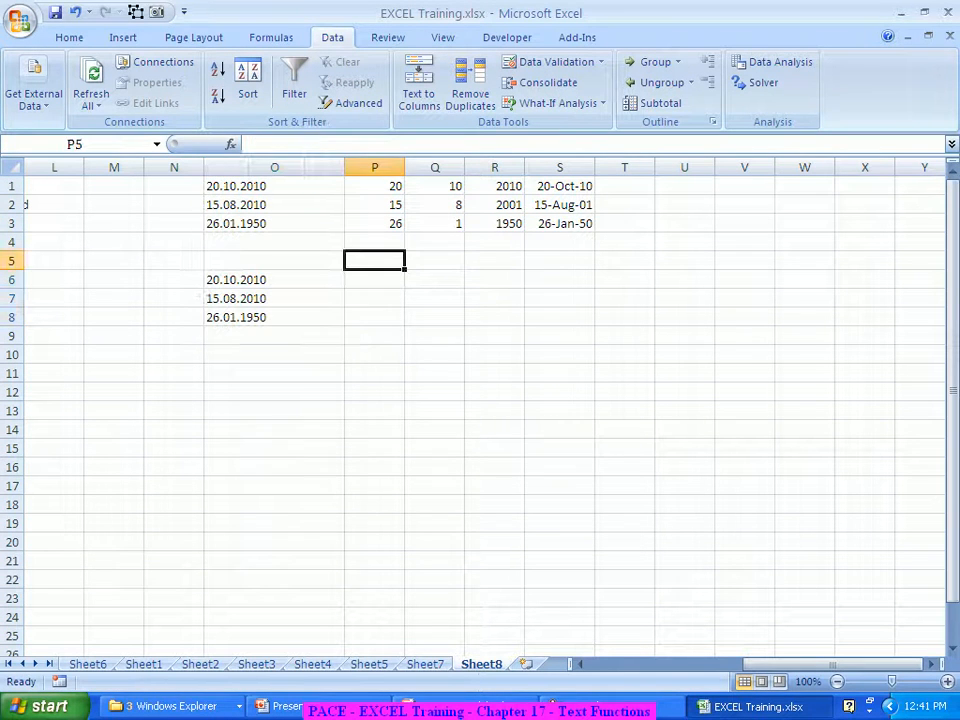
{"action": "type", "text": "Left"}
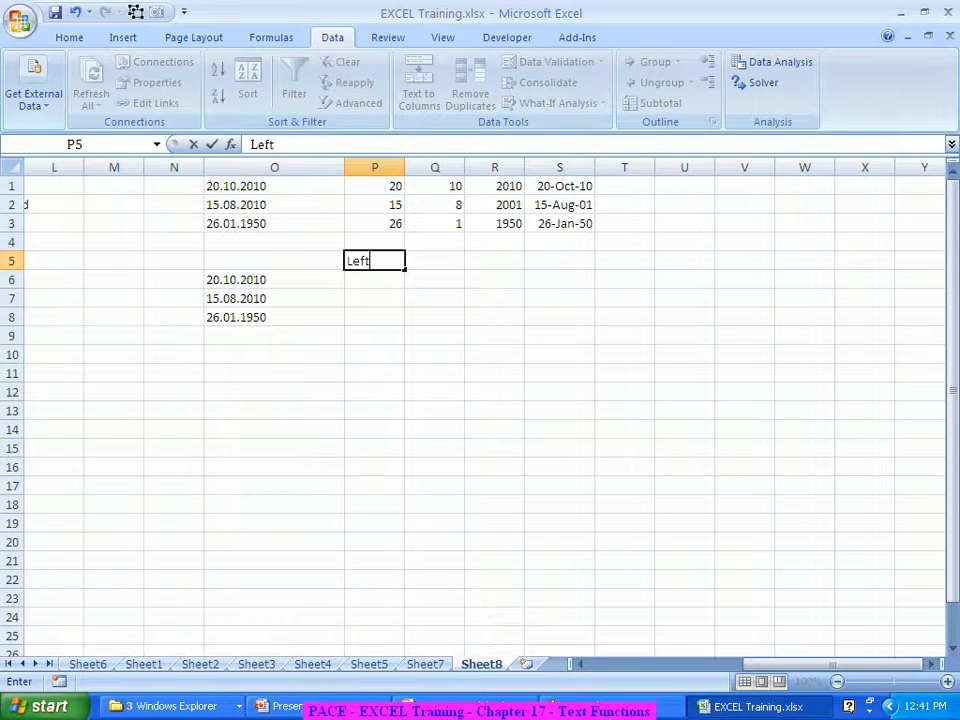
{"action": "key", "text": "Tab"}
{"action": "type", "text": "Mid"}
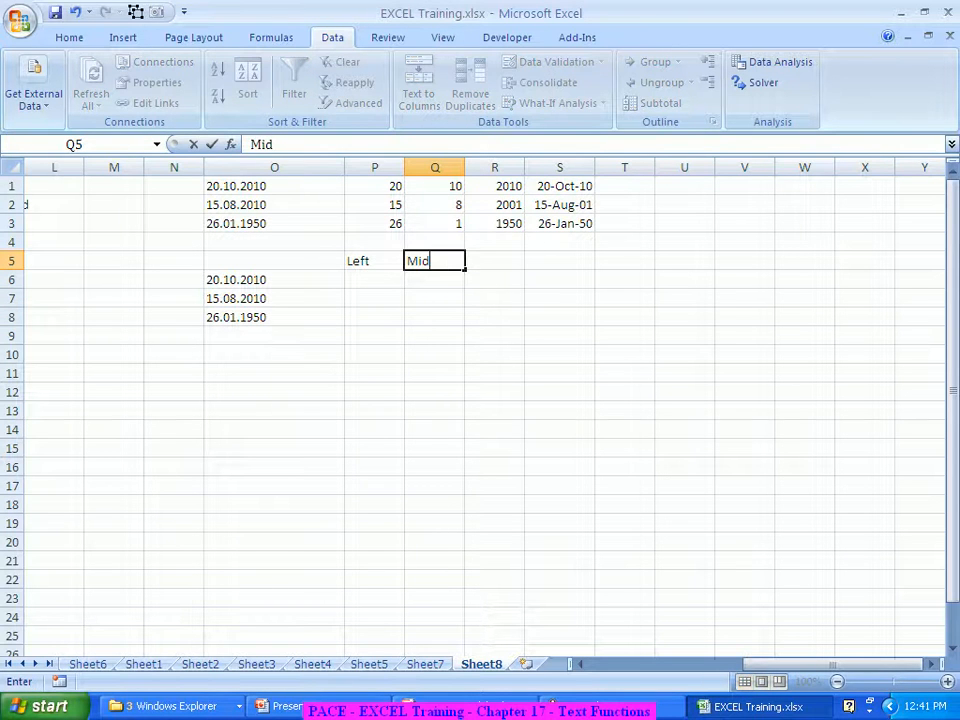
{"action": "key", "text": "Tab"}
{"action": "type", "text": "Right"}
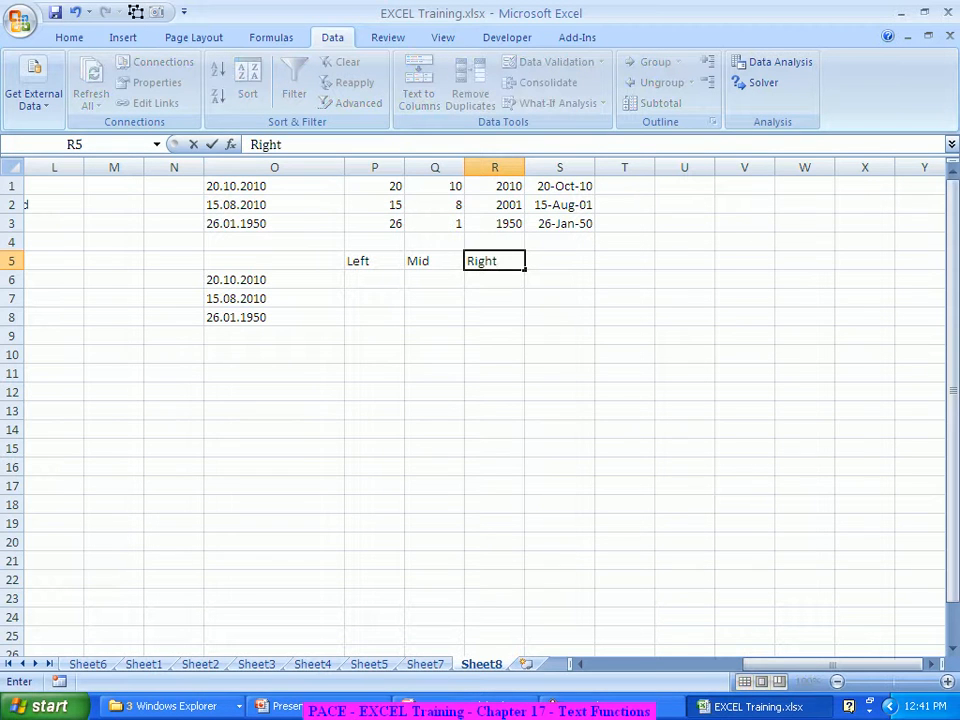
{"action": "key", "text": "ctrl+Return"}
{"action": "key", "text": "Return"}
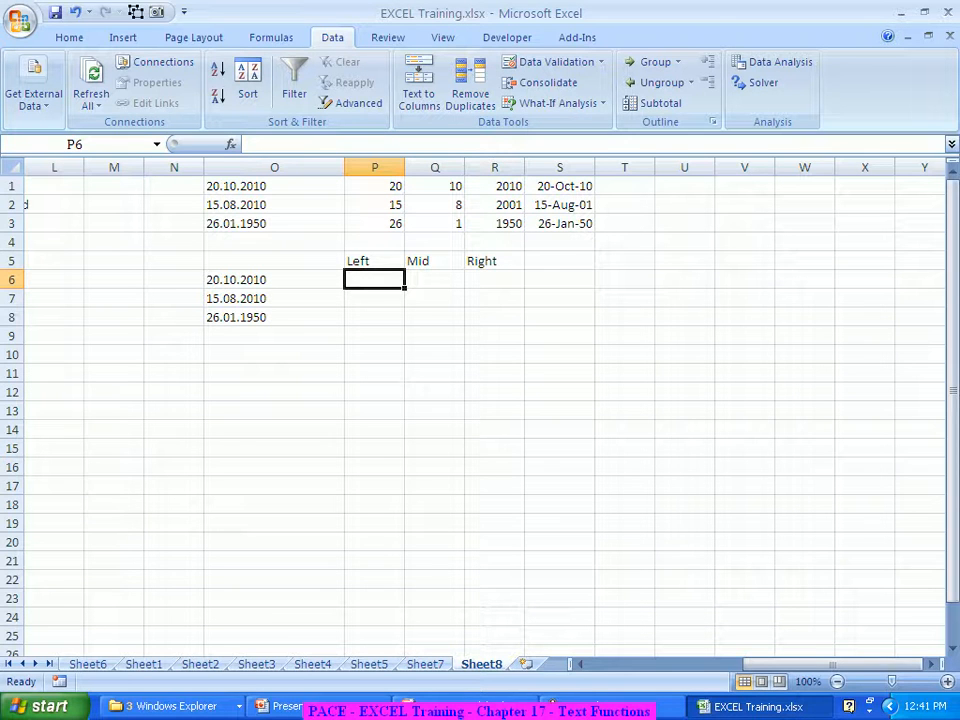
Enter =LEFT(O6,2) in P6 and fill it down to P8, giving 20, 15 and 26
{"action": "type", "text": "=left"}
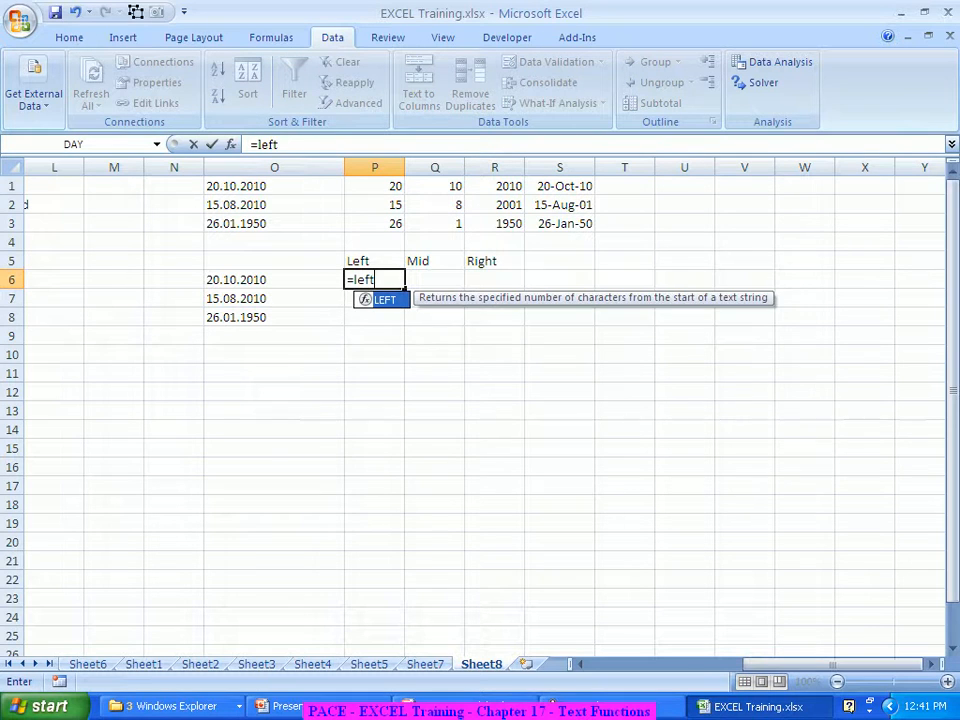
{"action": "key", "text": "Tab"}
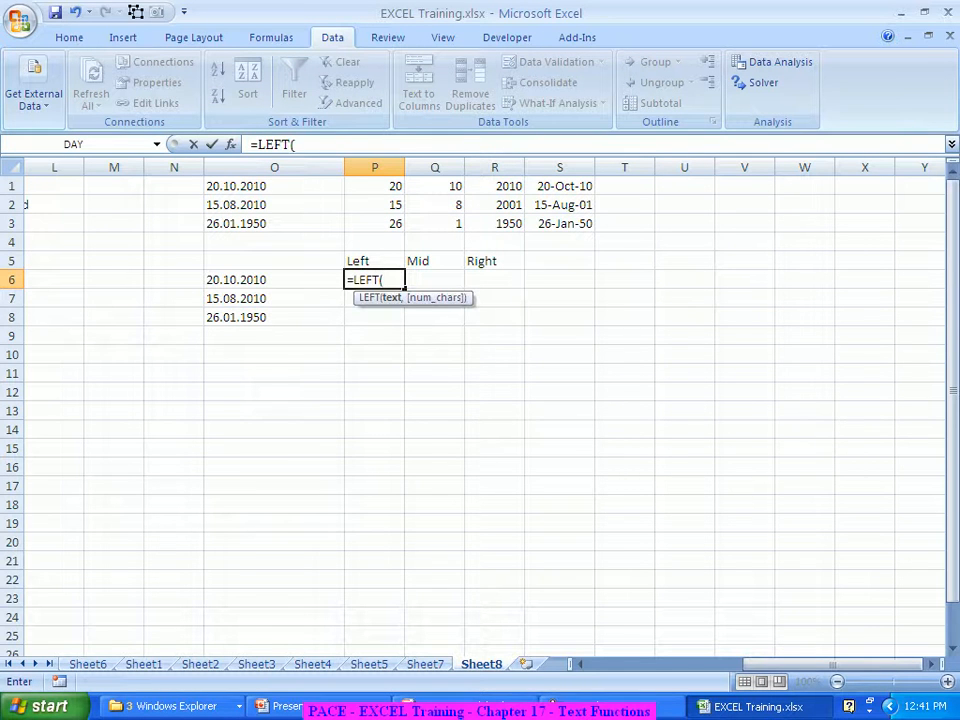
{"action": "key", "text": "ctrl+a"}
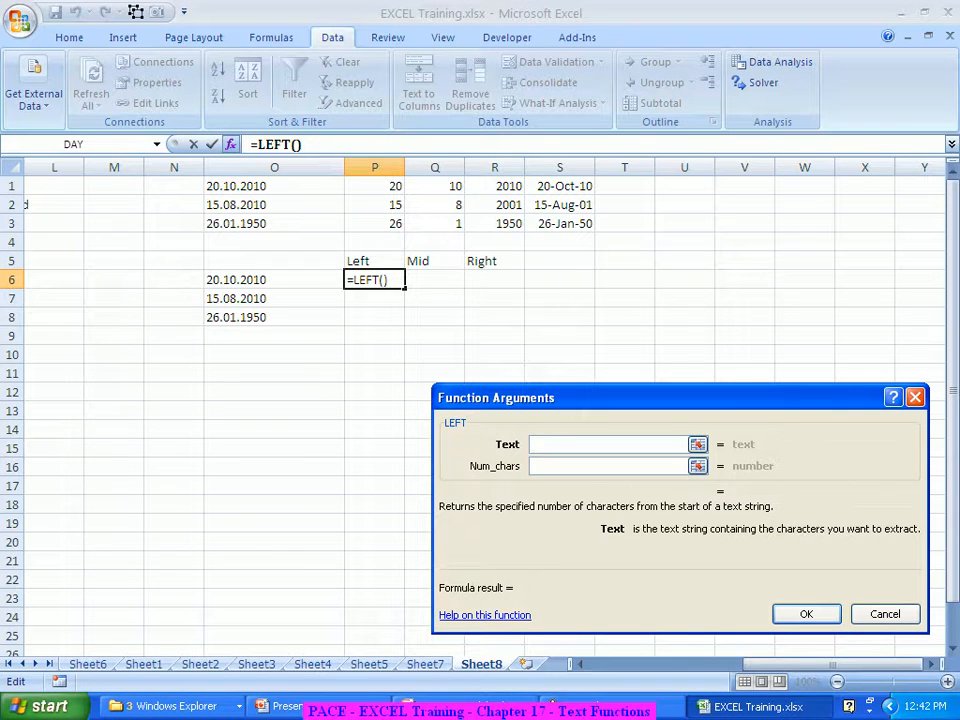
{"action": "left_click", "coordinate": [236, 280]}
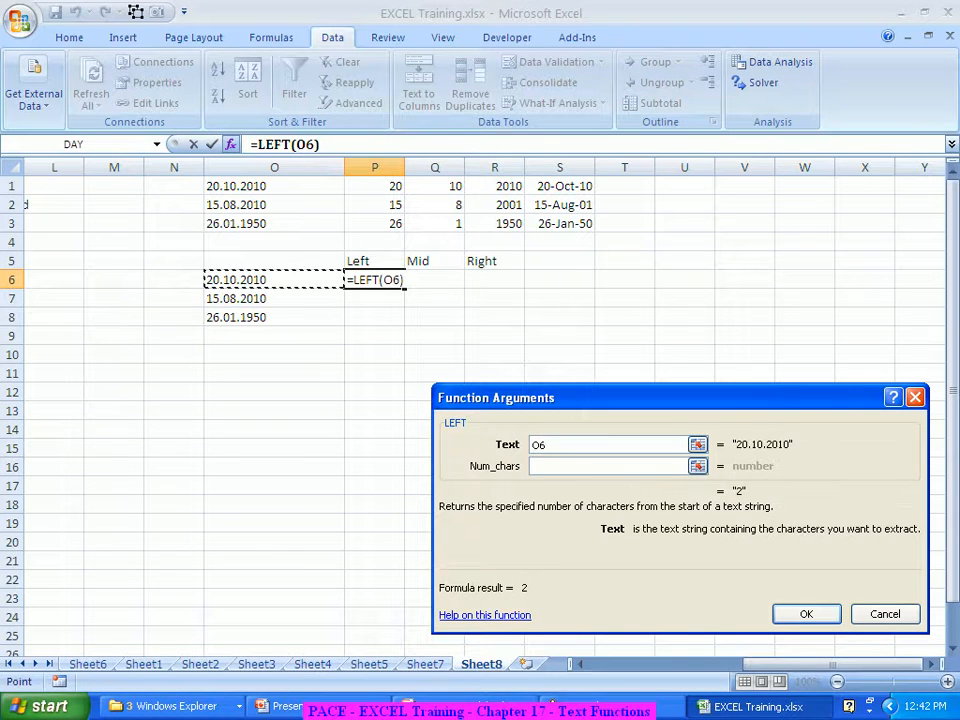
{"action": "left_click", "coordinate": [608, 466]}
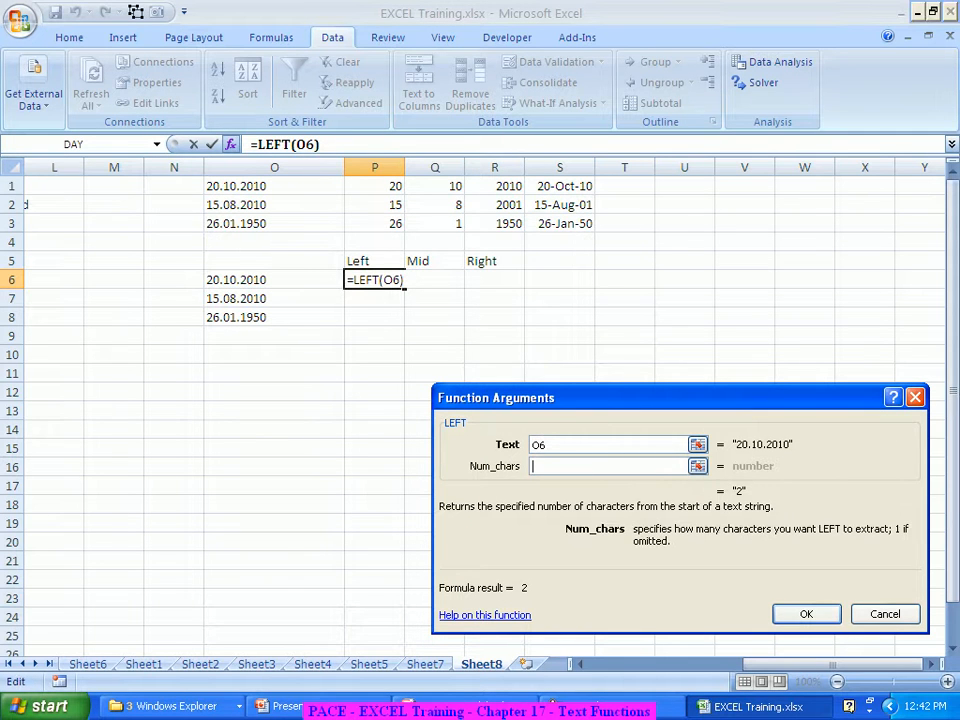
{"action": "type", "text": "2"}
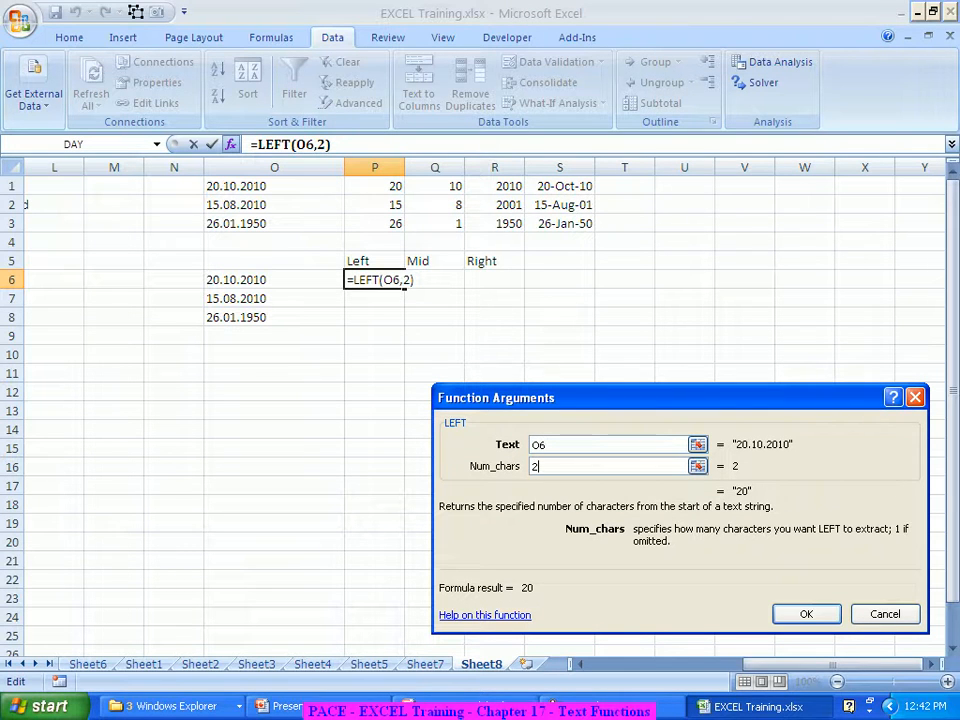
{"action": "key", "text": "Return"}
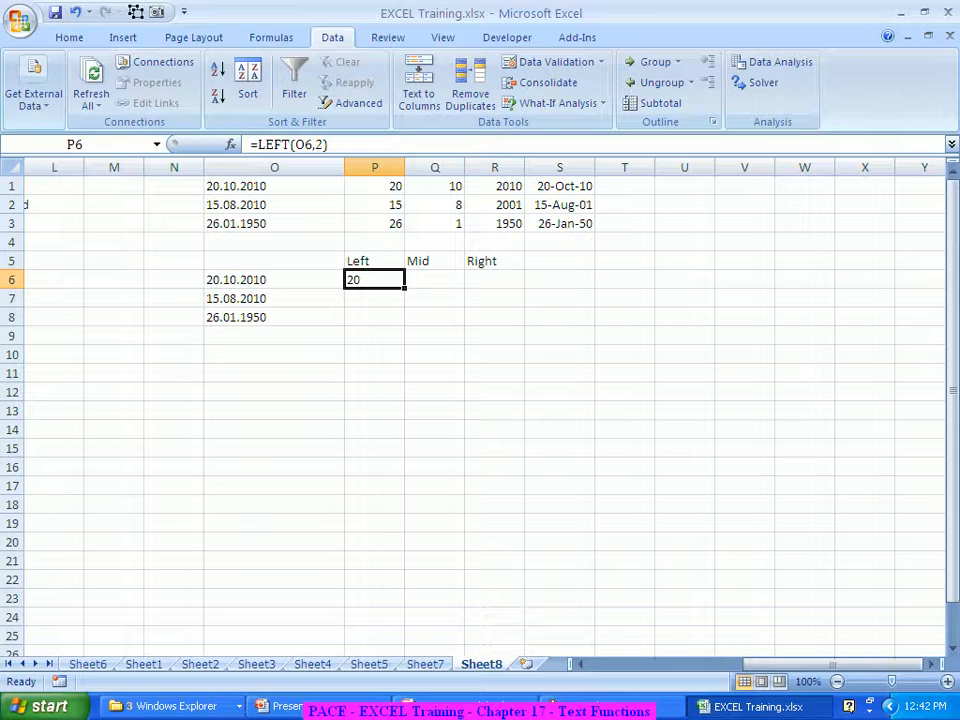
{"action": "left_click_drag", "start_coordinate": [405, 288], "coordinate": [403, 322]}
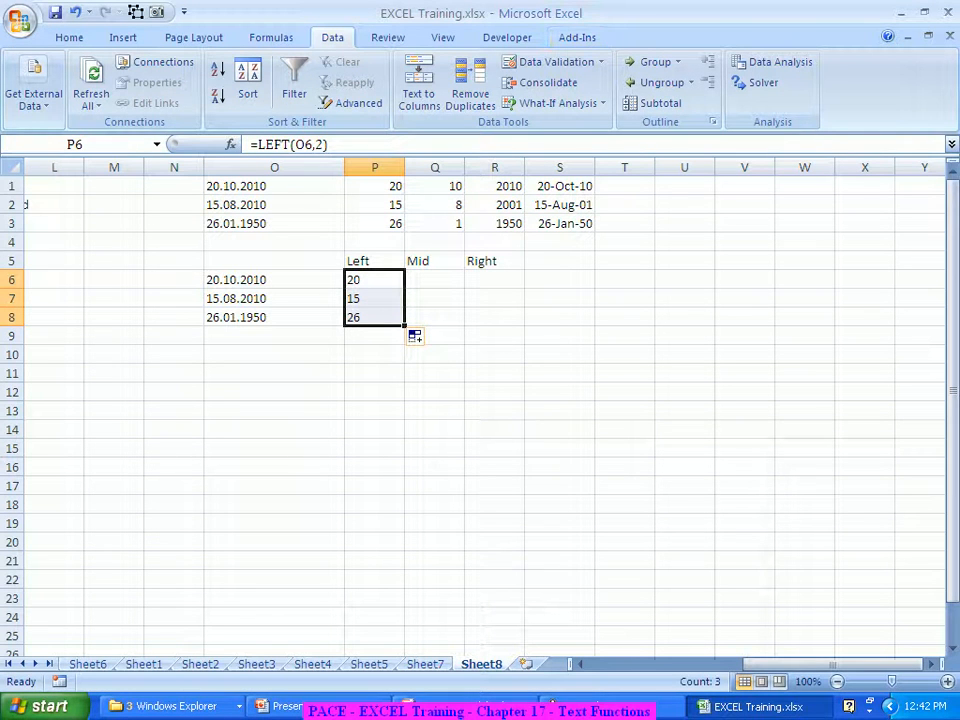
{"action": "left_click", "coordinate": [495, 280]}
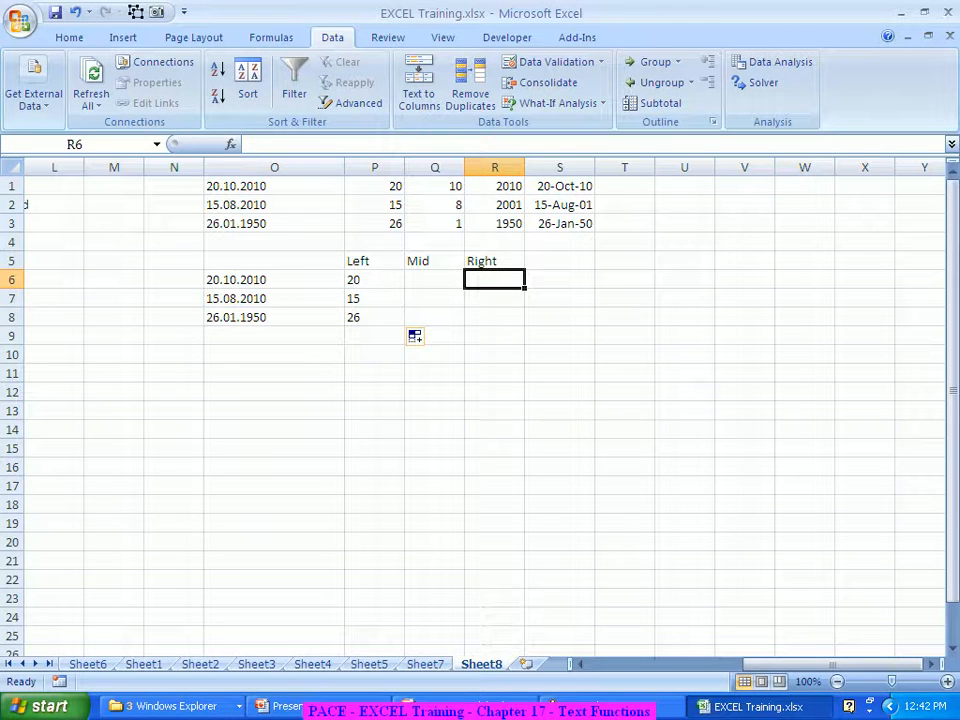
Enter =RIGHT(O6,4) in R6 and fill it down to R8, giving 2010, 2010 and 1950
{"action": "type", "text": "=Right"}
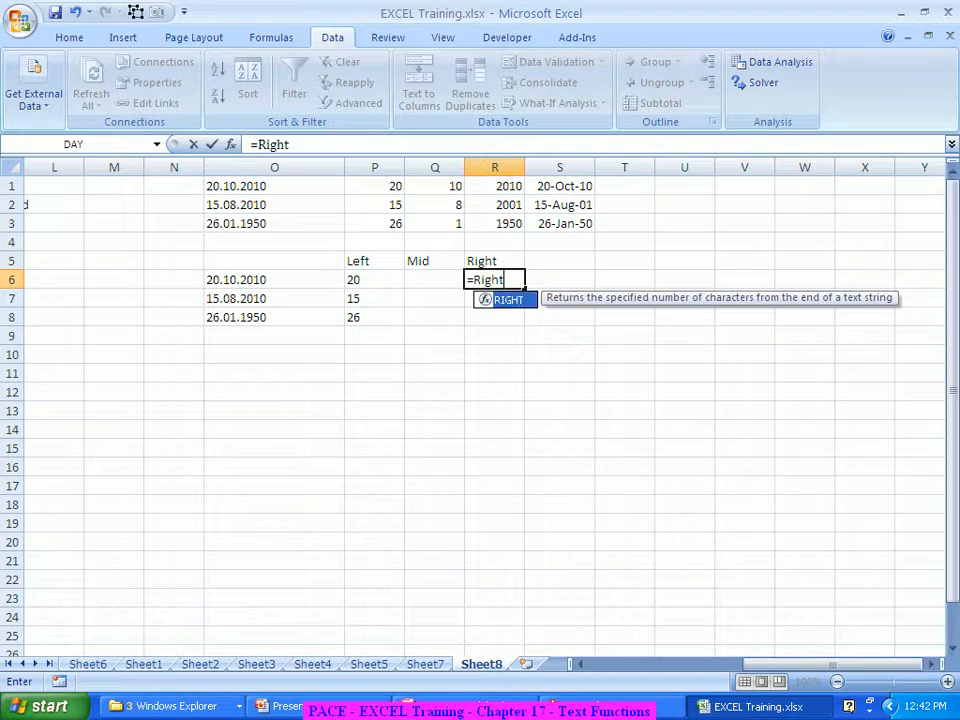
{"action": "key", "text": "Tab"}
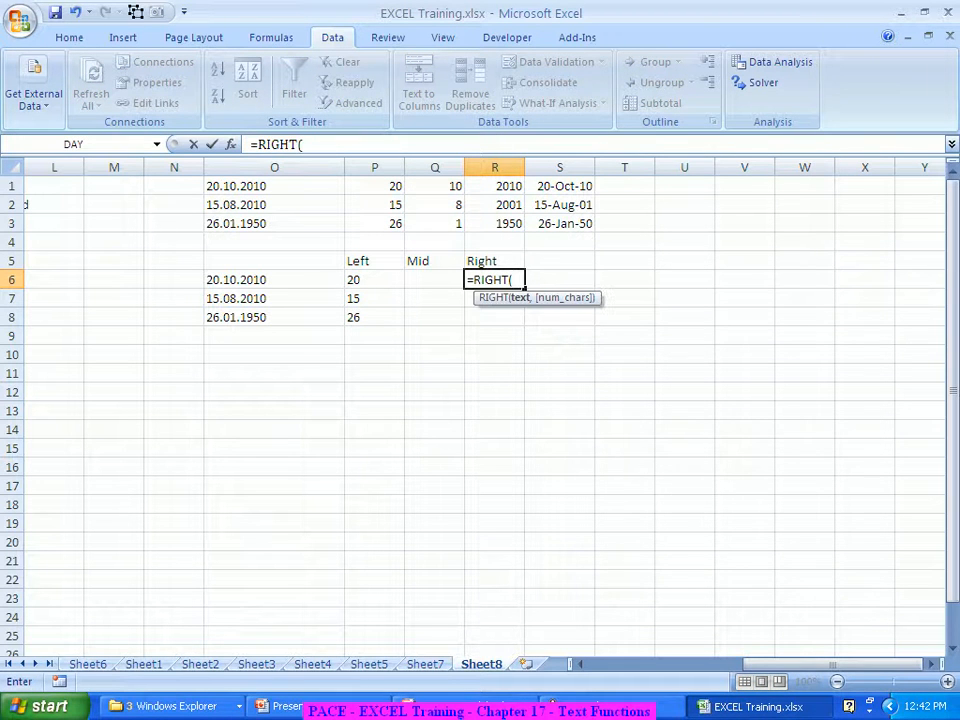
{"action": "left_click", "coordinate": [230, 144]}
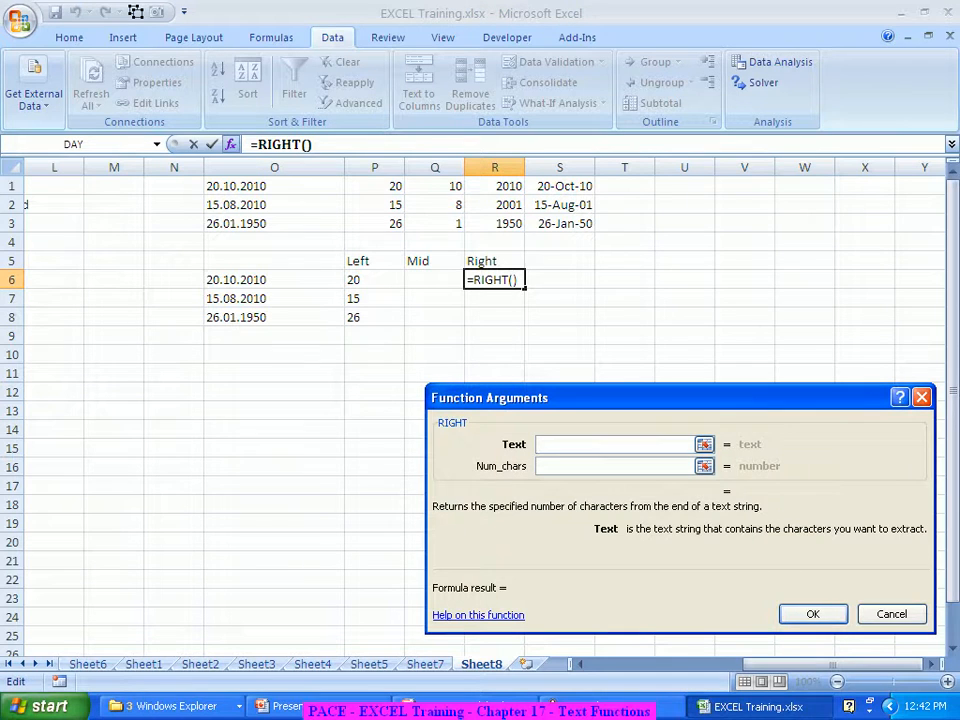
{"action": "left_click", "coordinate": [274, 280]}
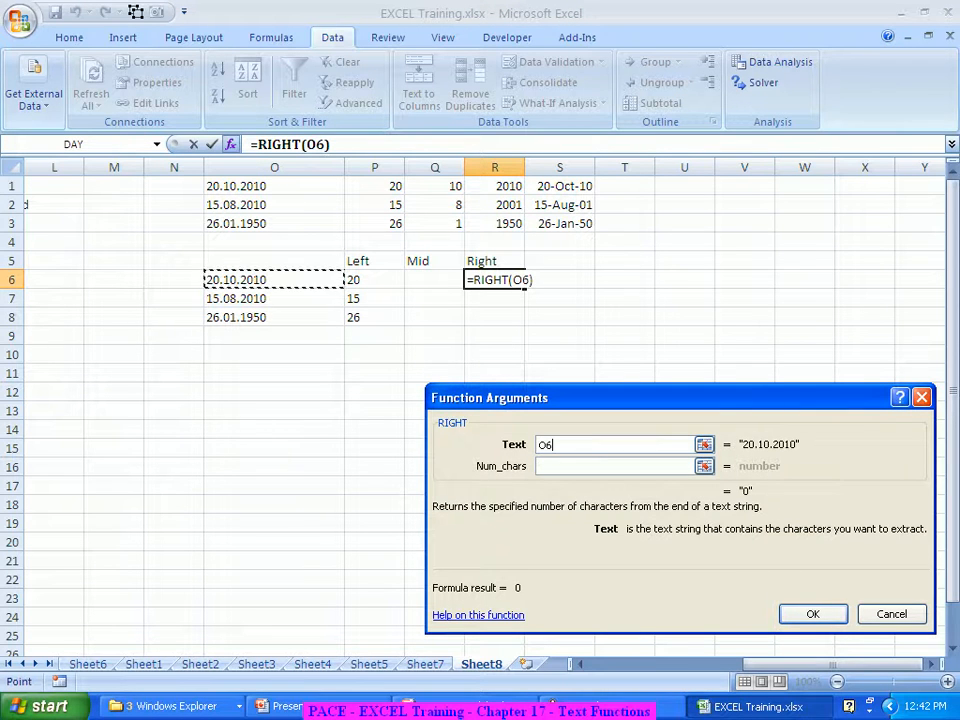
{"action": "key", "text": "Tab"}
{"action": "type", "text": "4"}
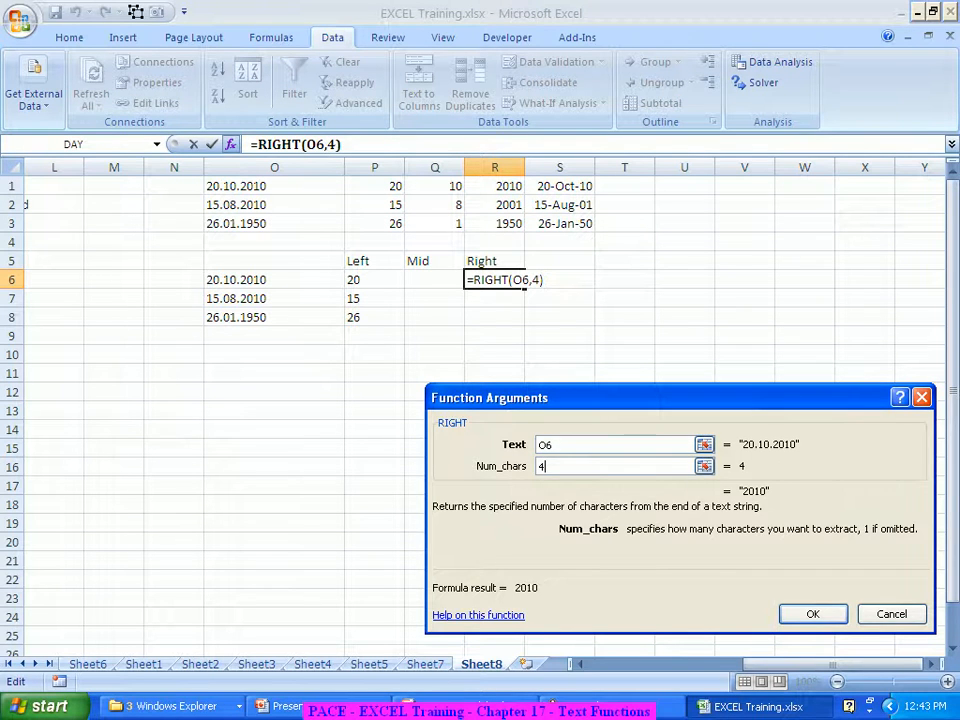
{"action": "key", "text": "Return"}
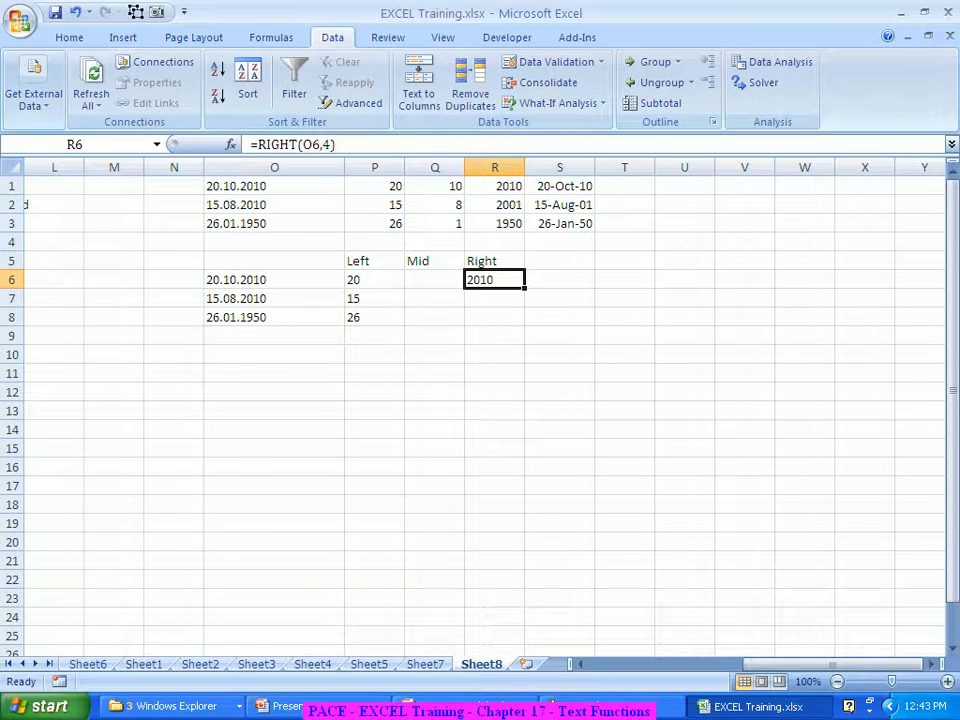
{"action": "left_click_drag", "start_coordinate": [524, 288], "coordinate": [524, 326]}
{"action": "left_click", "coordinate": [560, 317]}
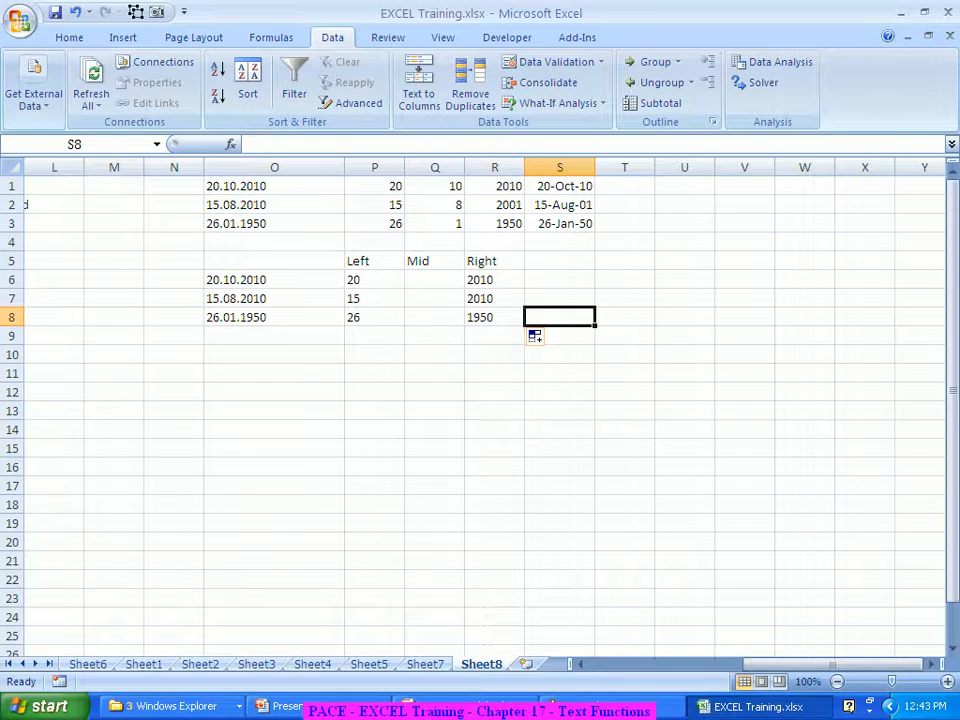
{"action": "left_click", "coordinate": [434, 280]}
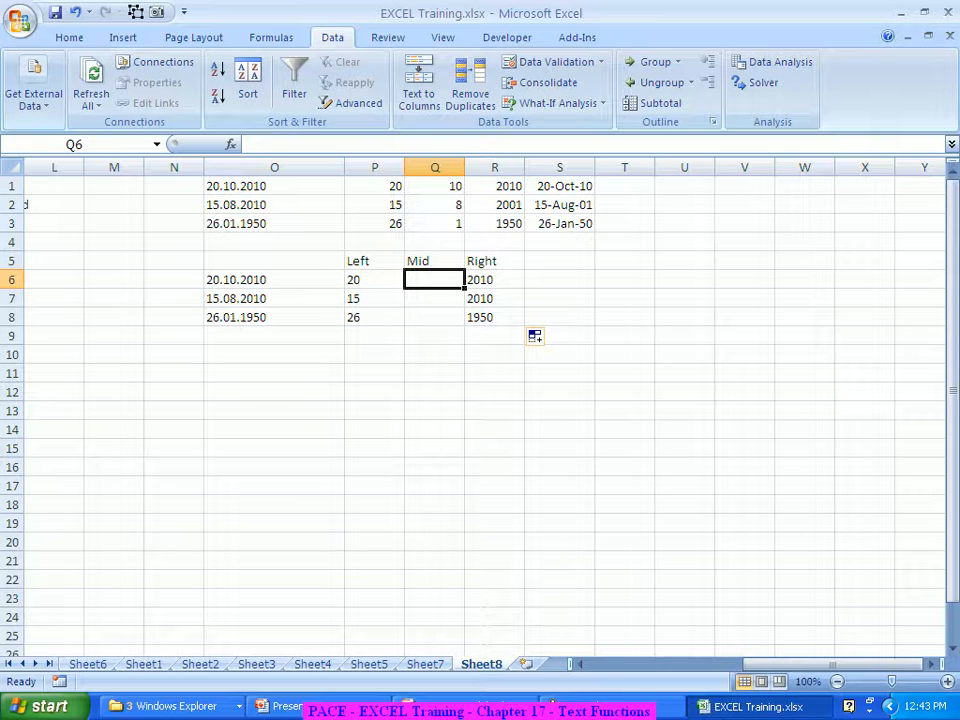
Enter =MID(O6,4,2) in Q6 and fill it down to Q8, giving 10, 08 and 01
{"action": "type", "text": "=mid"}
{"action": "key", "text": "Tab"}
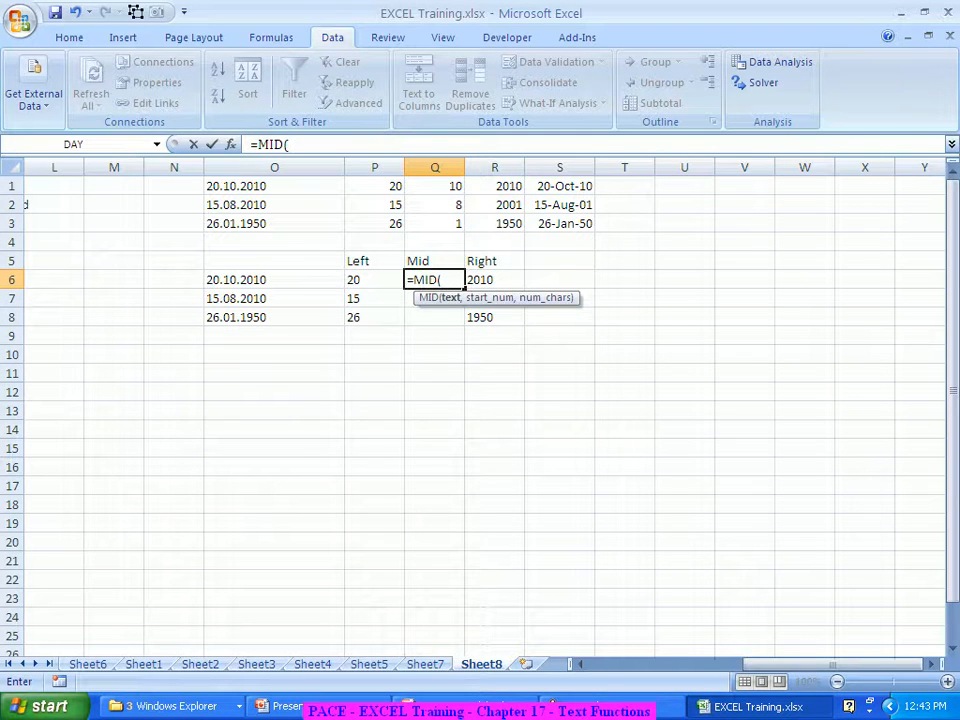
{"action": "key", "text": "ctrl+a"}
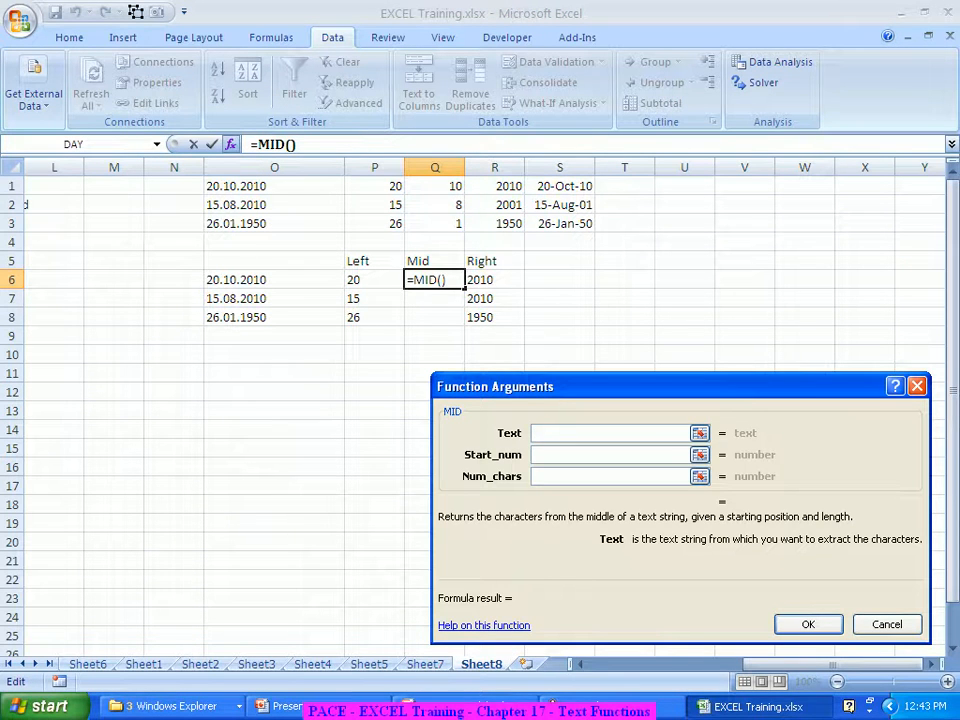
{"action": "left_click", "coordinate": [236, 279]}
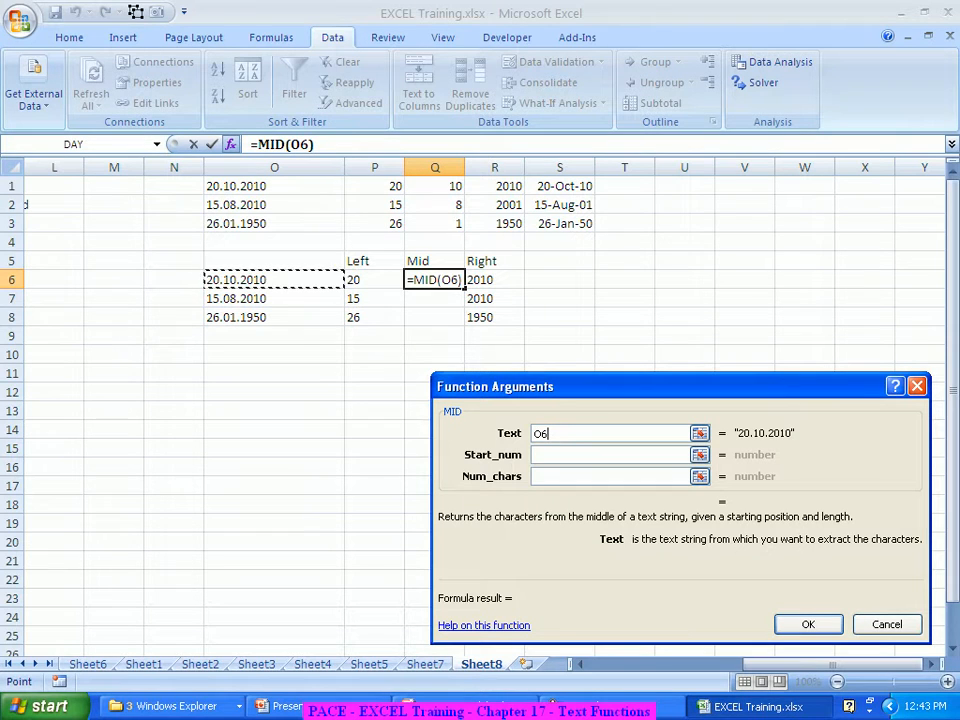
{"action": "left_click", "coordinate": [600, 454]}
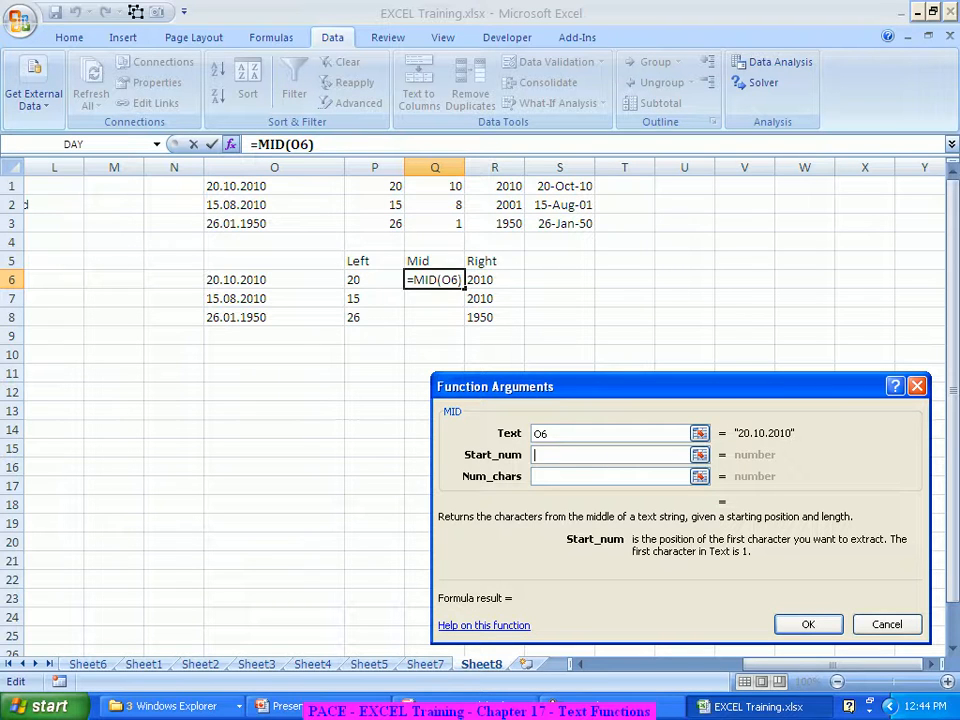
{"action": "type", "text": "4"}
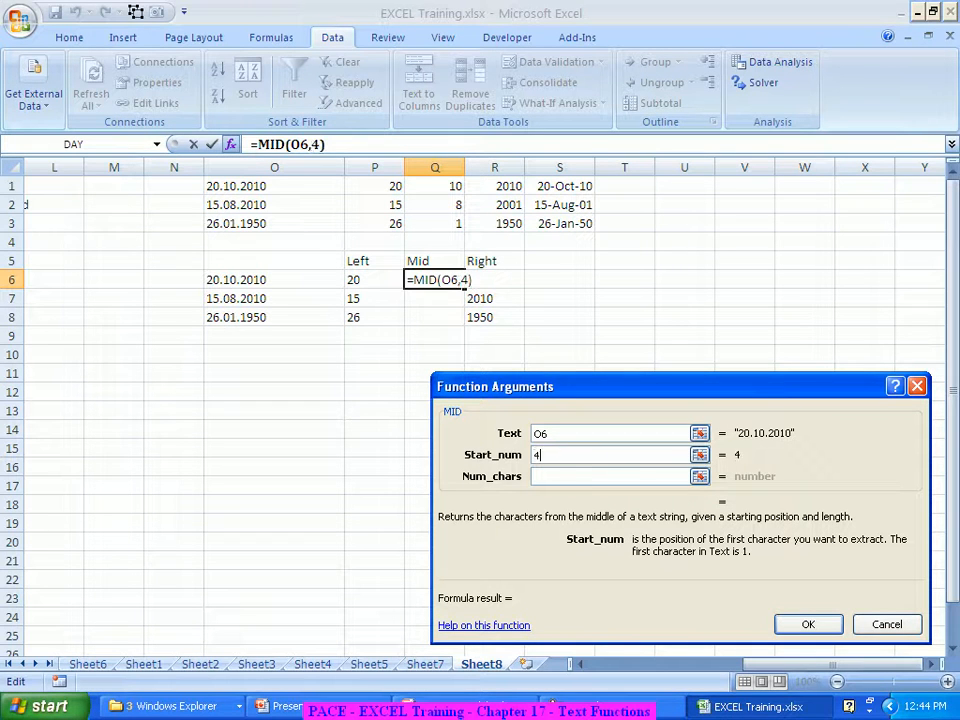
{"action": "key", "text": "Tab"}
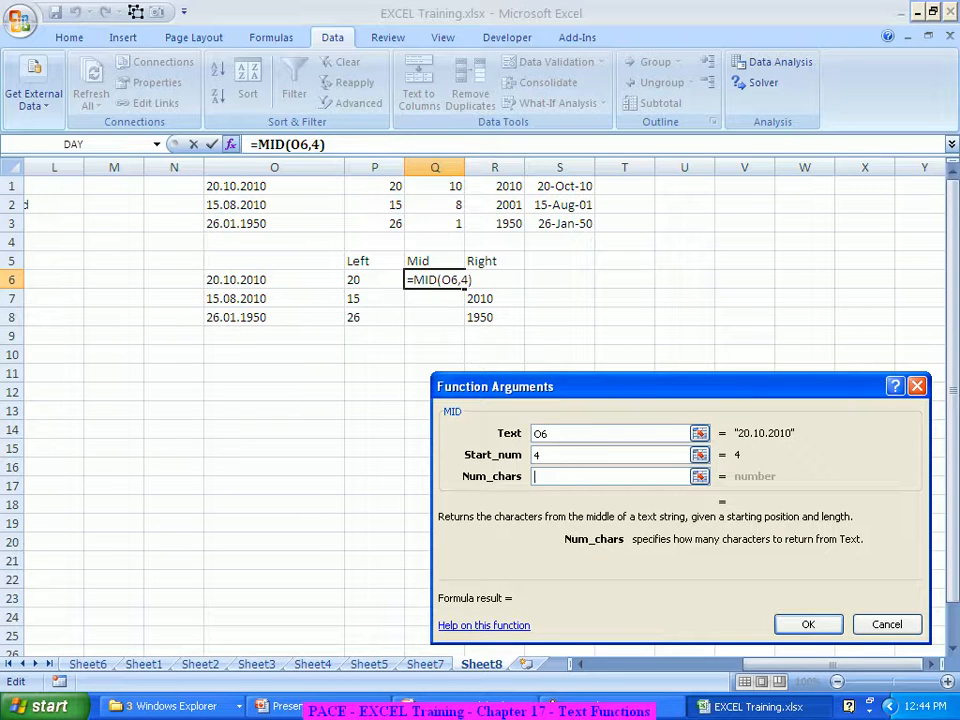
{"action": "type", "text": "2"}
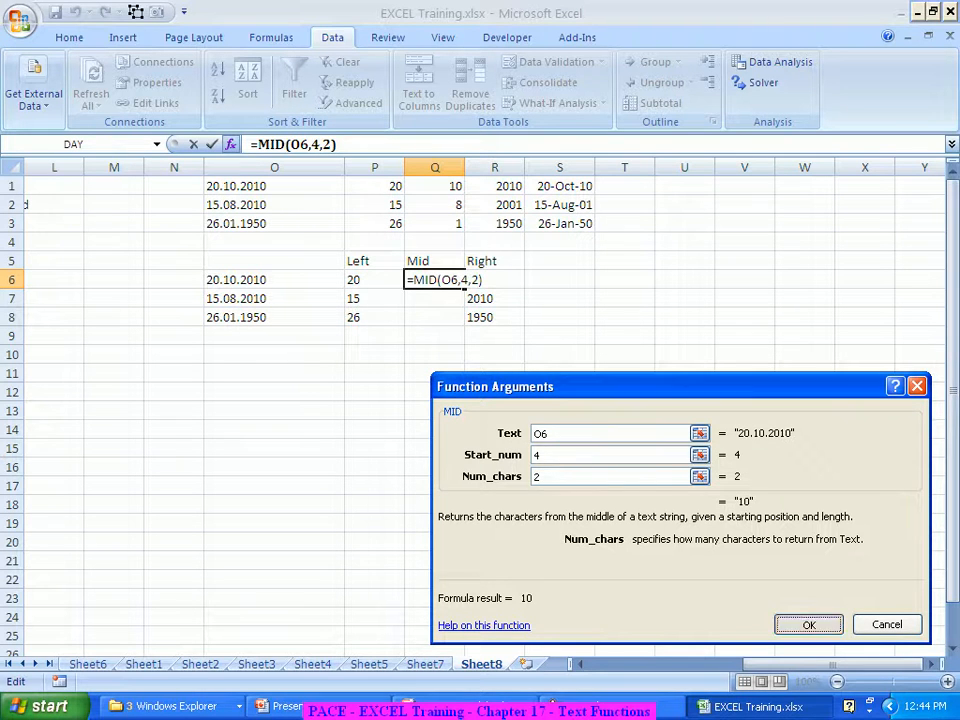
{"action": "key", "text": "Return"}
{"action": "left_click_drag", "start_coordinate": [464, 289], "coordinate": [462, 323]}
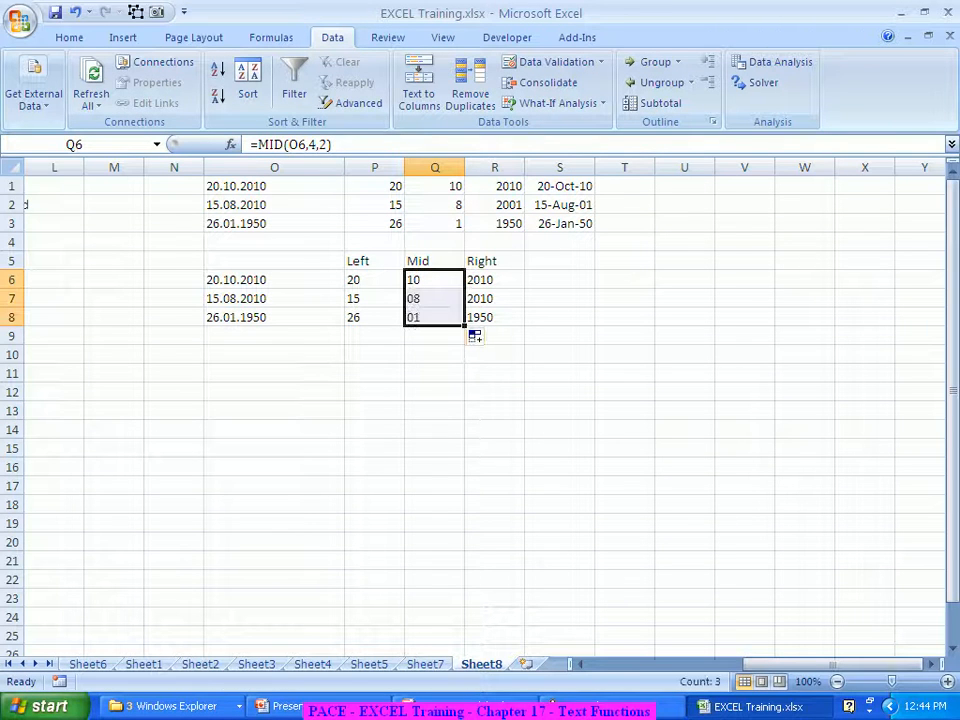
{"action": "left_click", "coordinate": [559, 261]}
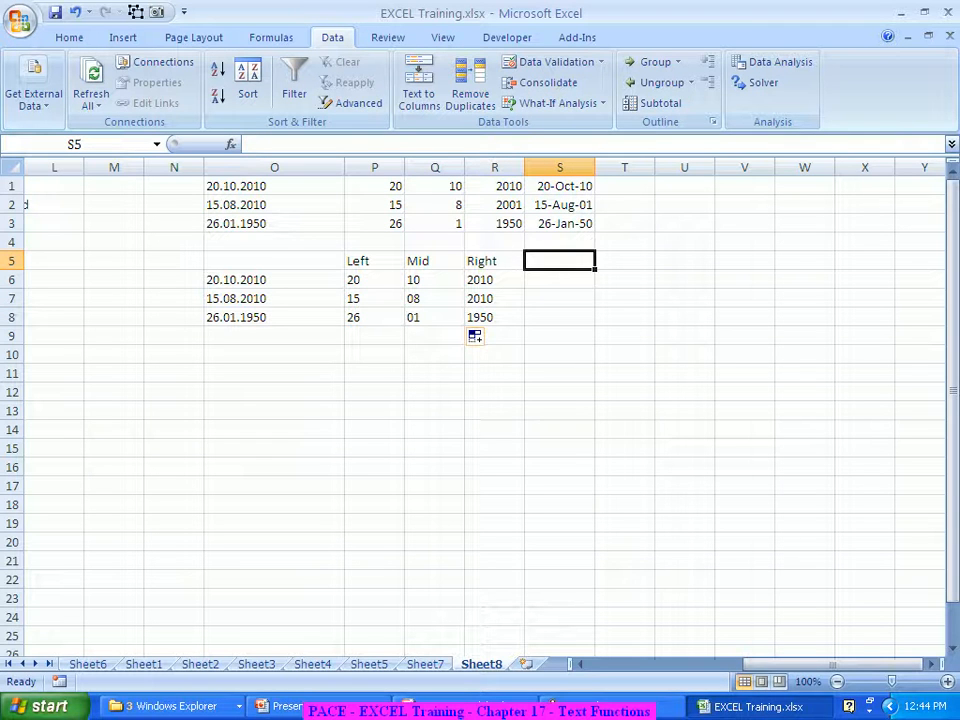
Head S5 'Date' and enter =DATE(R6,Q6,P6) in S6, filled down to S8
{"action": "type", "text": "Date"}
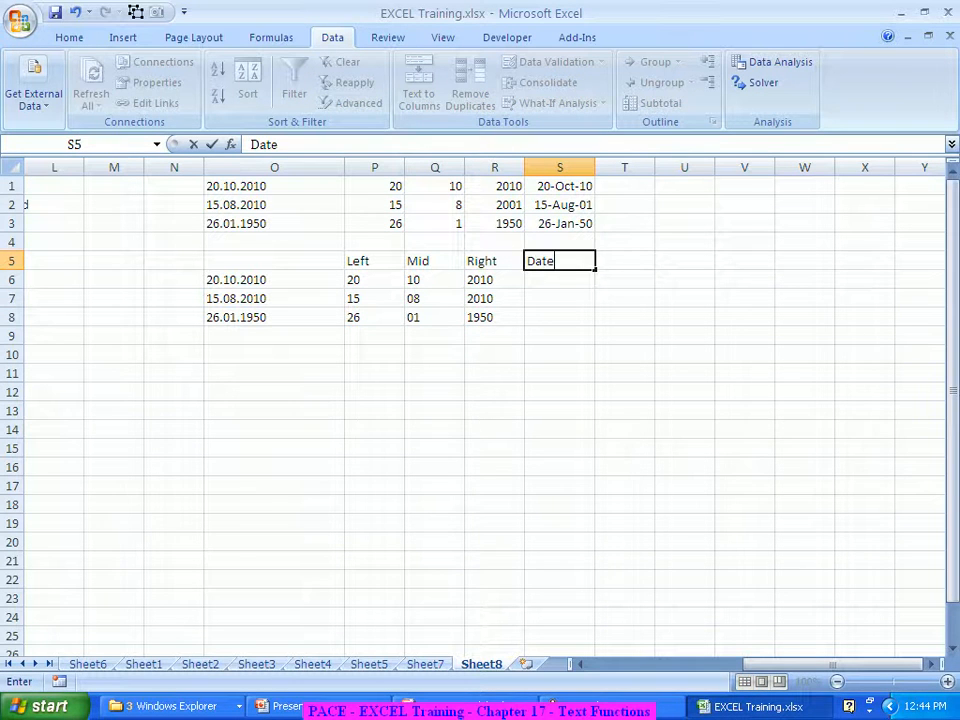
{"action": "key", "text": "Return"}
{"action": "type", "text": "=Dat"}
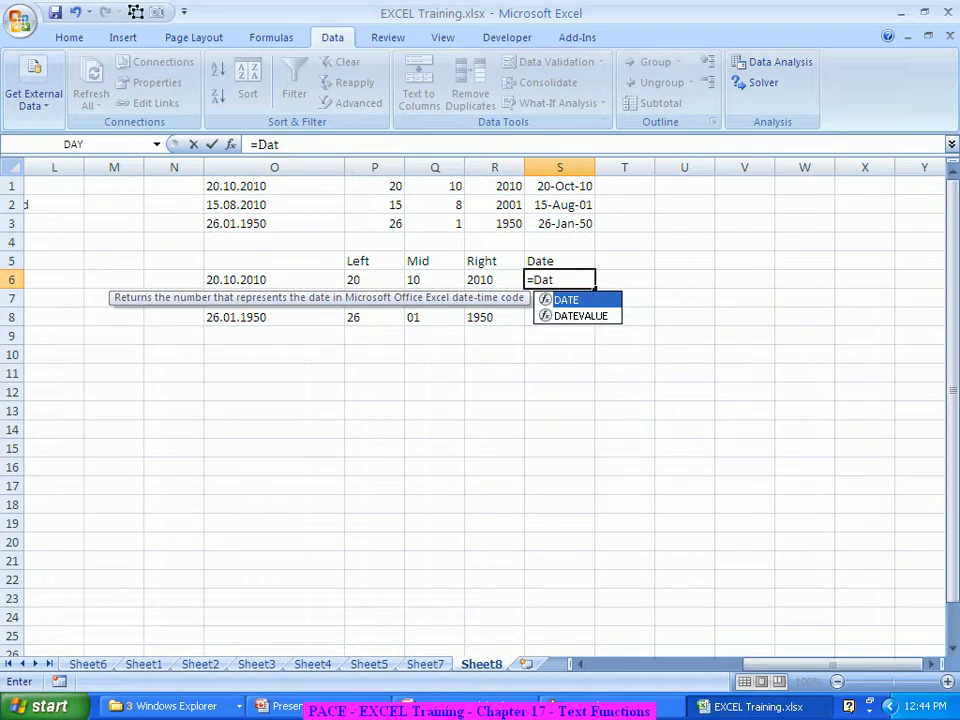
{"action": "key", "text": "Tab"}
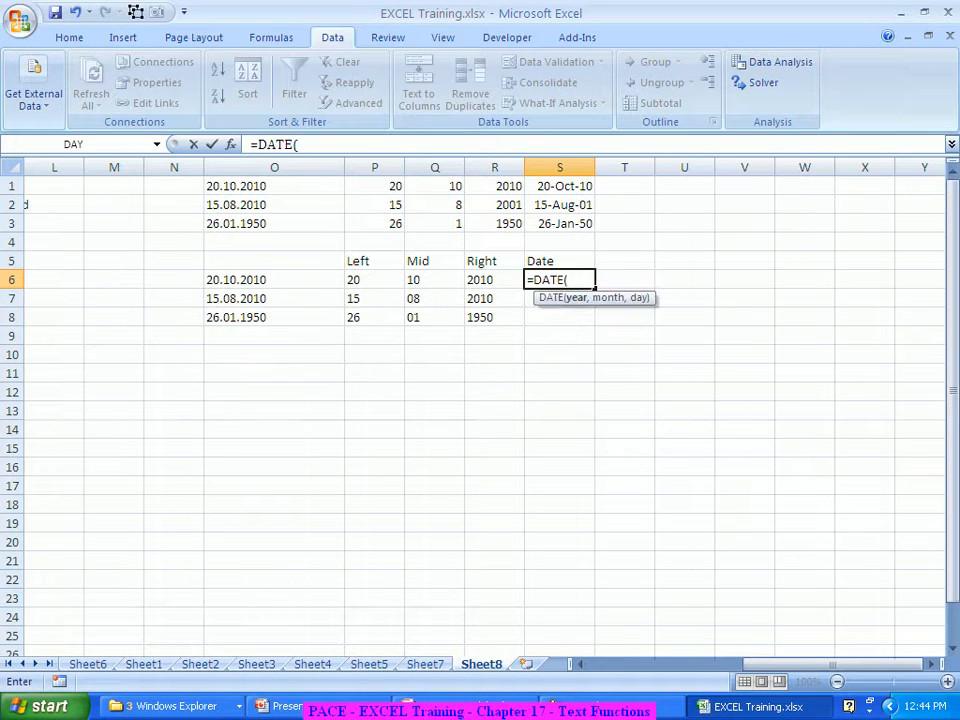
{"action": "left_click", "coordinate": [230, 144]}
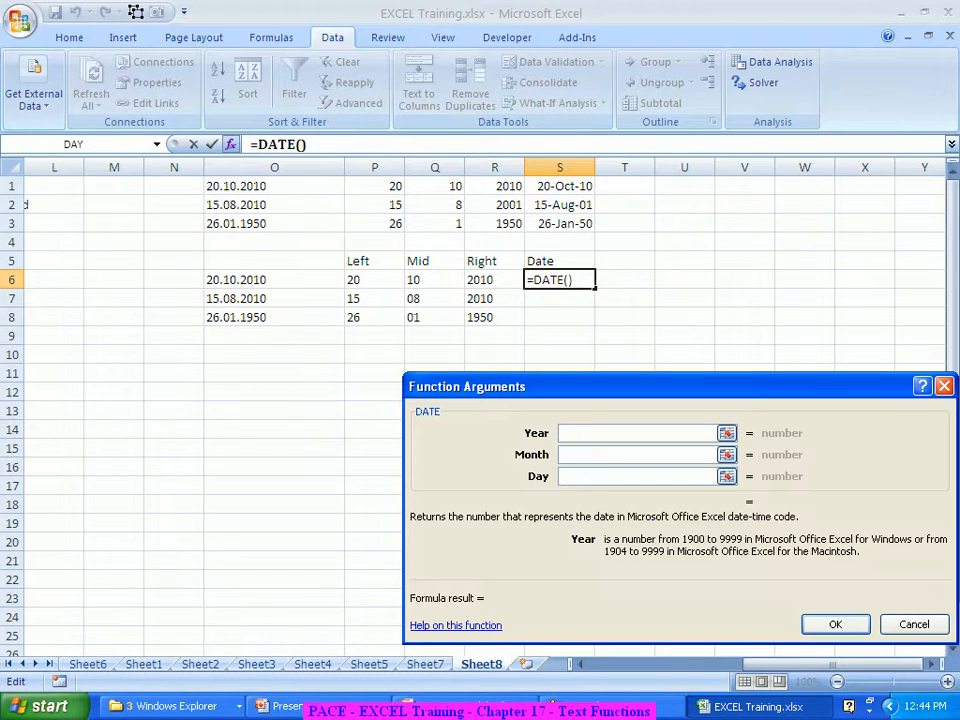
{"action": "left_click", "coordinate": [494, 280]}
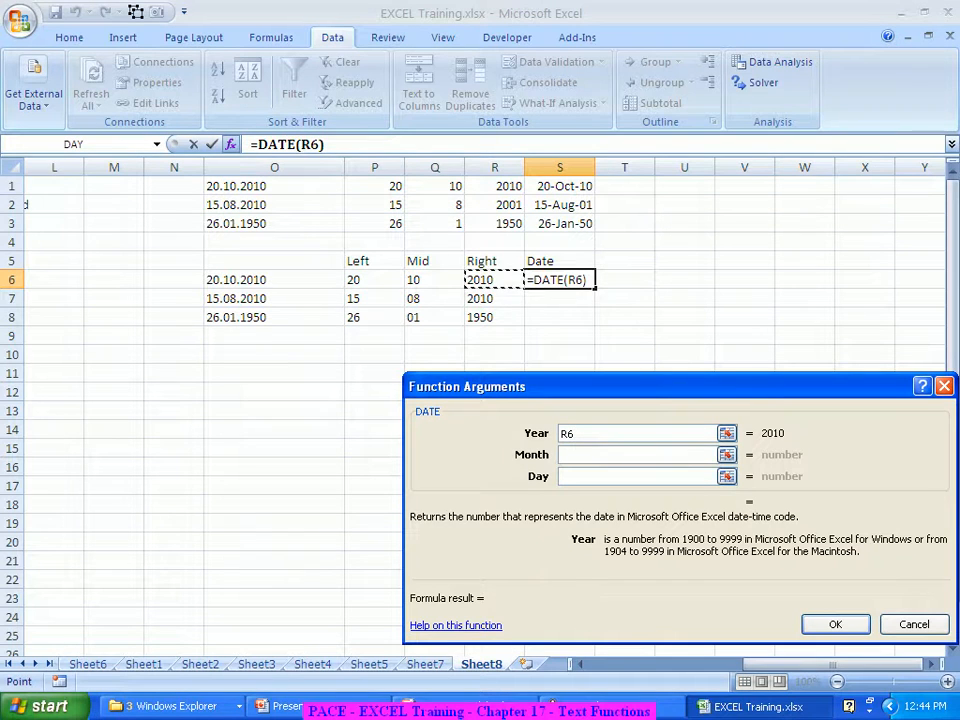
{"action": "left_click", "coordinate": [600, 454]}
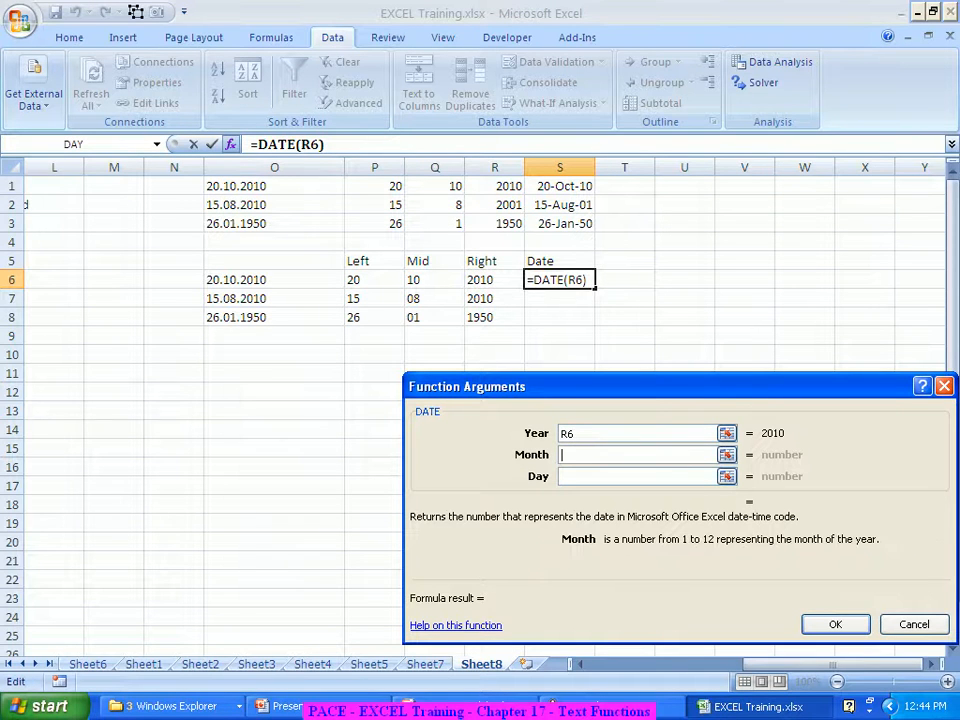
{"action": "left_click", "coordinate": [435, 280]}
{"action": "left_click", "coordinate": [600, 476]}
{"action": "left_click", "coordinate": [375, 280]}
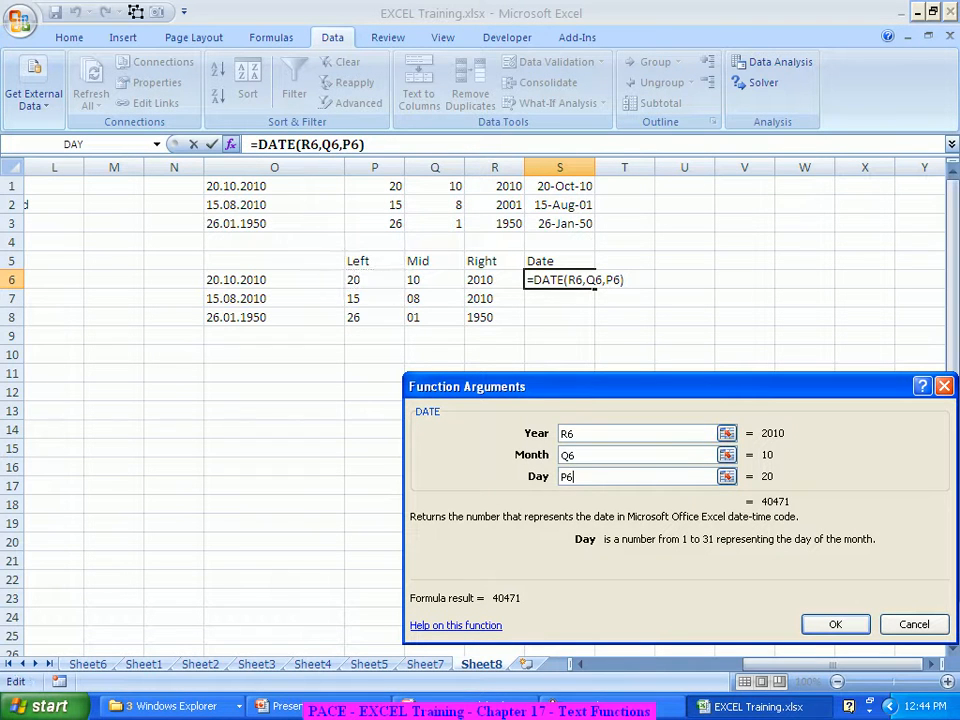
{"action": "key", "text": "Return"}
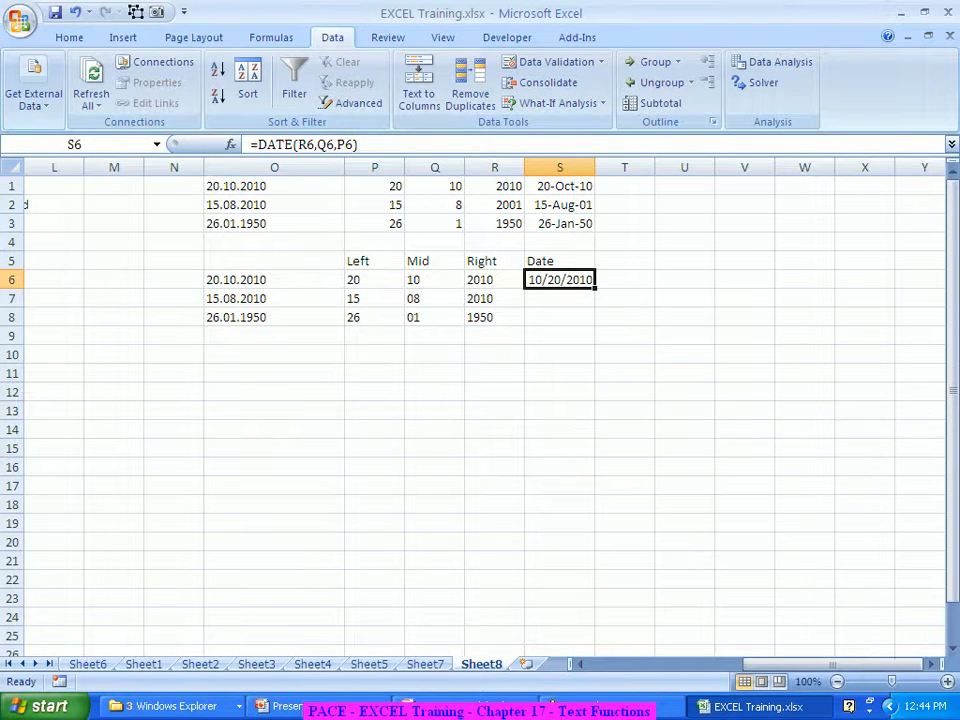
{"action": "left_click_drag", "start_coordinate": [595, 289], "coordinate": [590, 322]}
Format S6:S8 with the 14-Mar-01 date style
{"action": "right_click", "coordinate": [565, 304]}
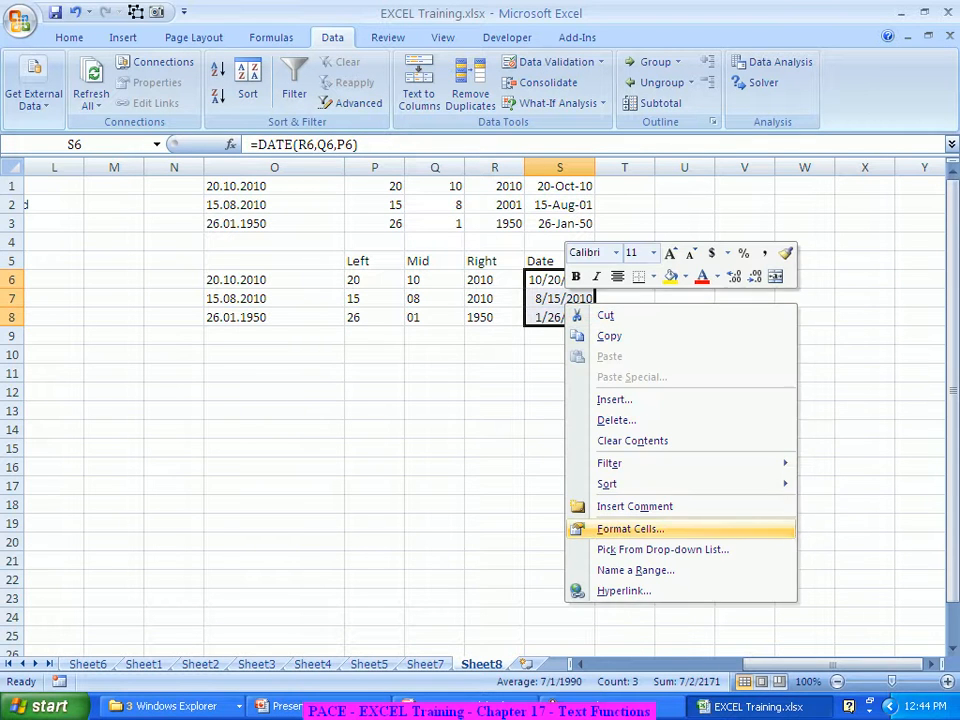
{"action": "left_click", "coordinate": [630, 529]}
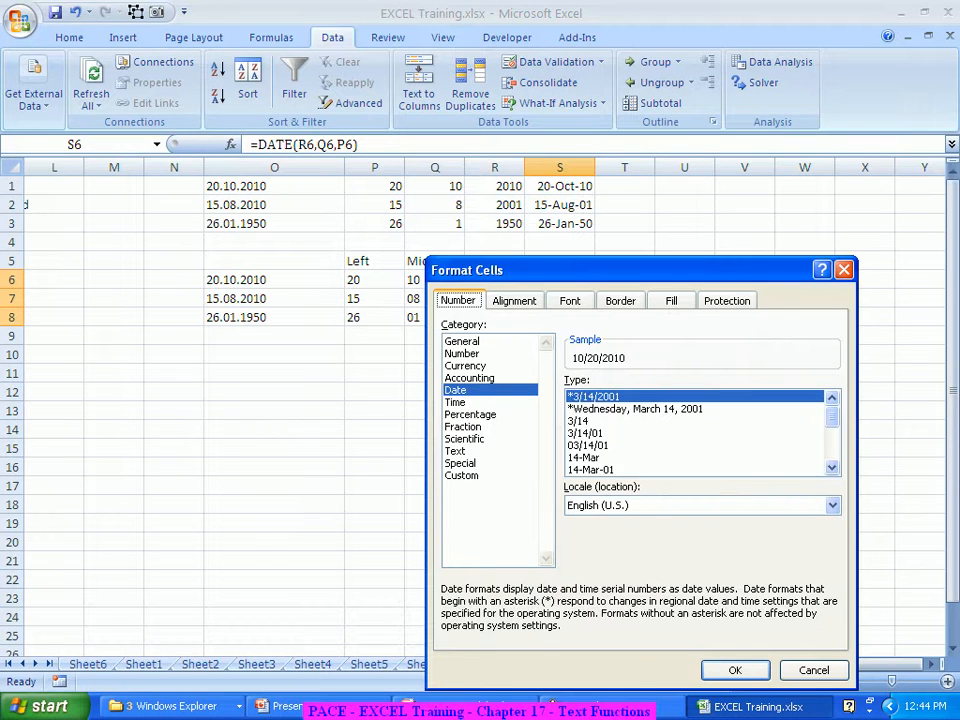
{"action": "left_click", "coordinate": [590, 469]}
{"action": "key", "text": "Return"}
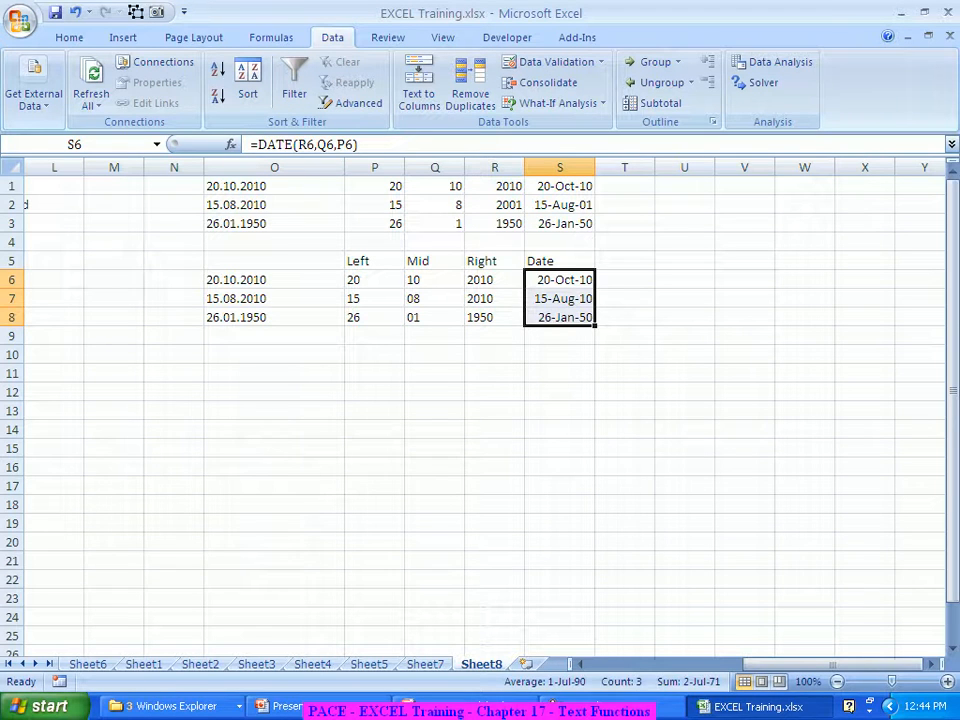
{"action": "left_click", "coordinate": [625, 467]}
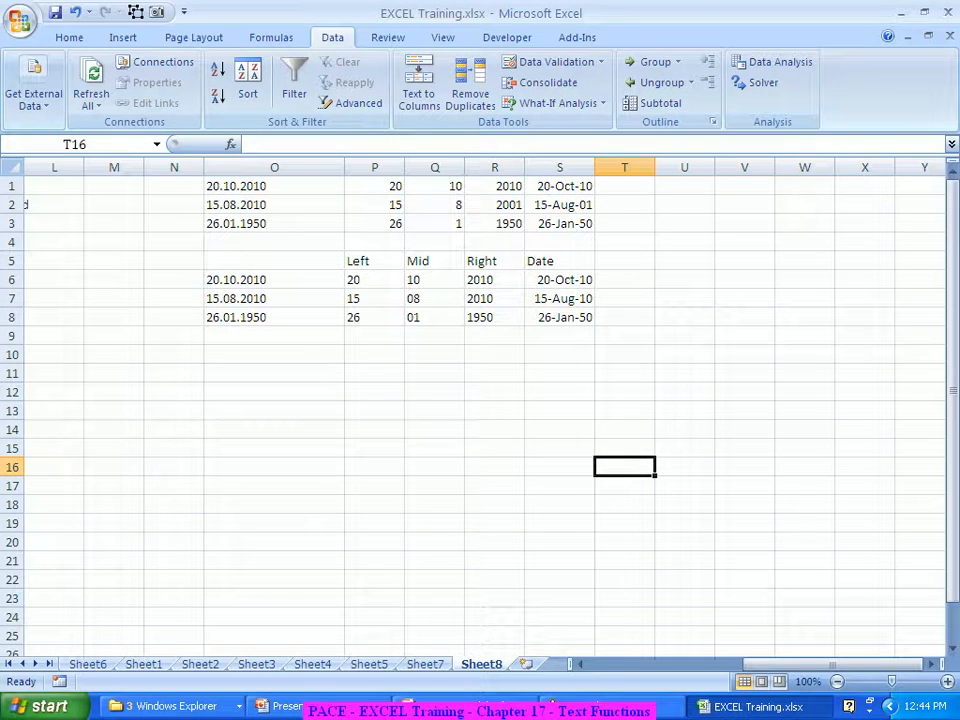
Change the date in O7 from 15.08.2010 to 15.08.2012
{"action": "left_click", "coordinate": [274, 298]}
{"action": "key", "text": "F2"}
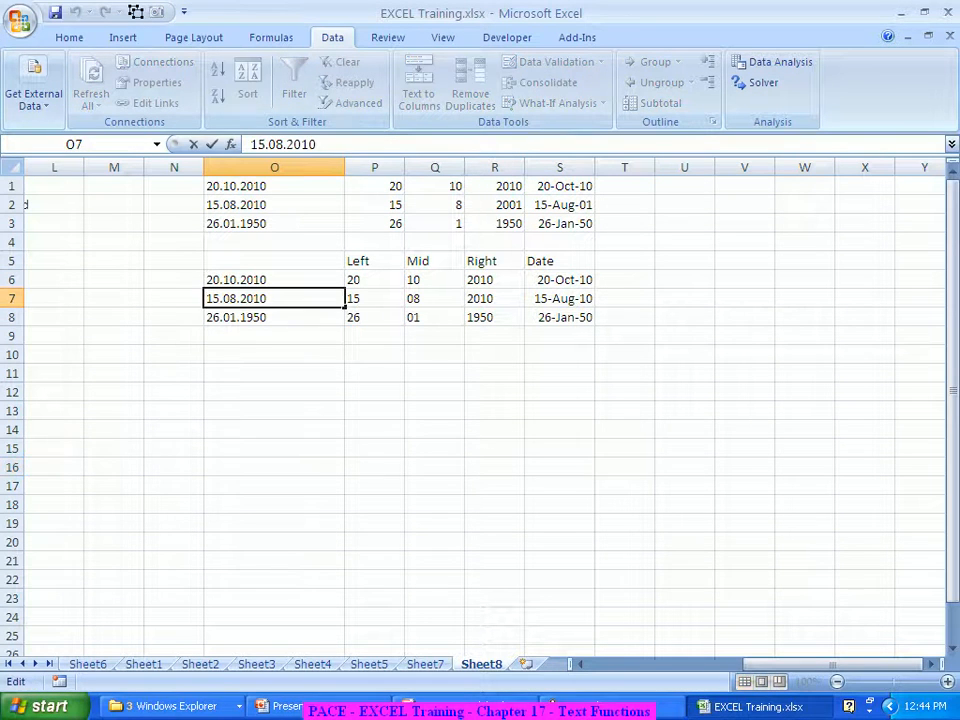
{"action": "key", "text": "BackSpace"}
{"action": "type", "text": "2"}
{"action": "key", "text": "Return"}
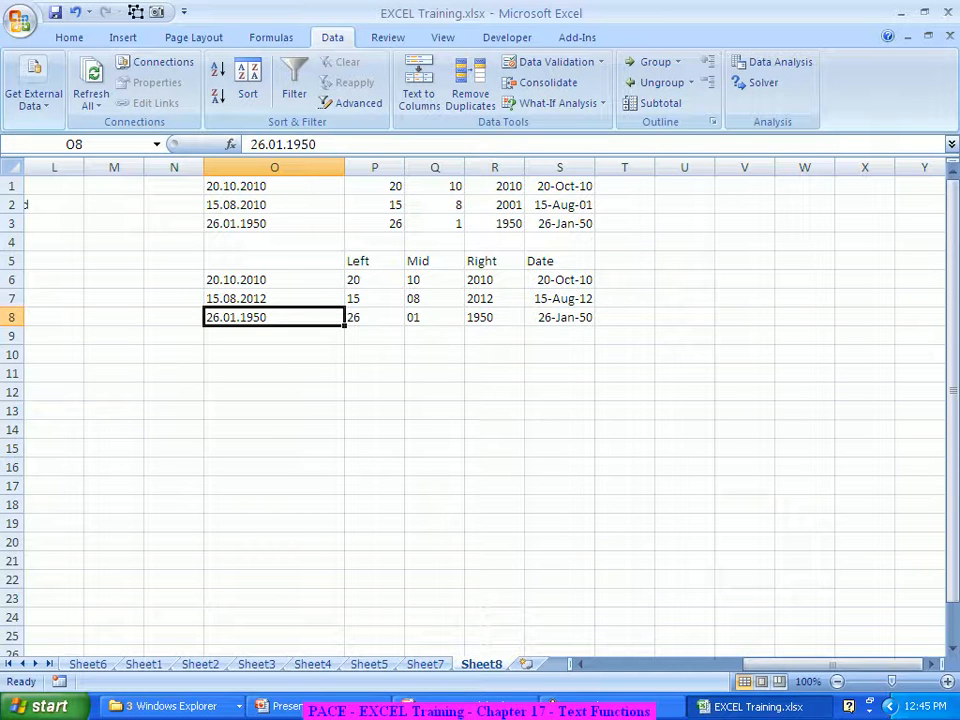
Change the date in O8 from 26.01.1950 to 26.08.1960
{"action": "key", "text": "F2"}
{"action": "key", "text": "BackSpace"}
{"action": "key", "text": "BackSpace"}
{"action": "type", "text": "60"}
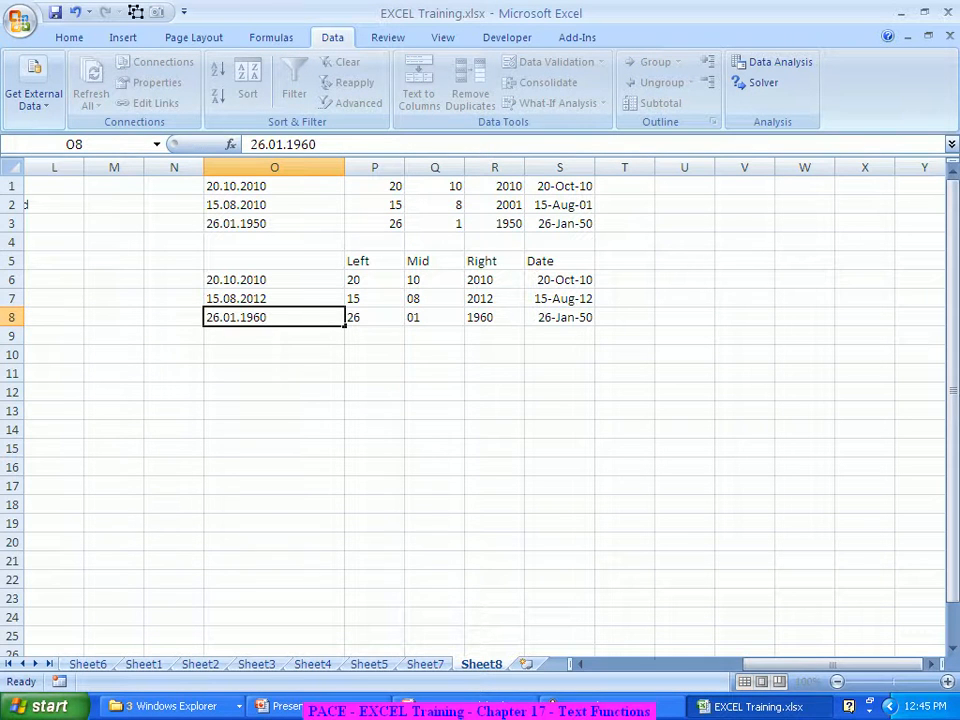
{"action": "key", "text": "Return"}
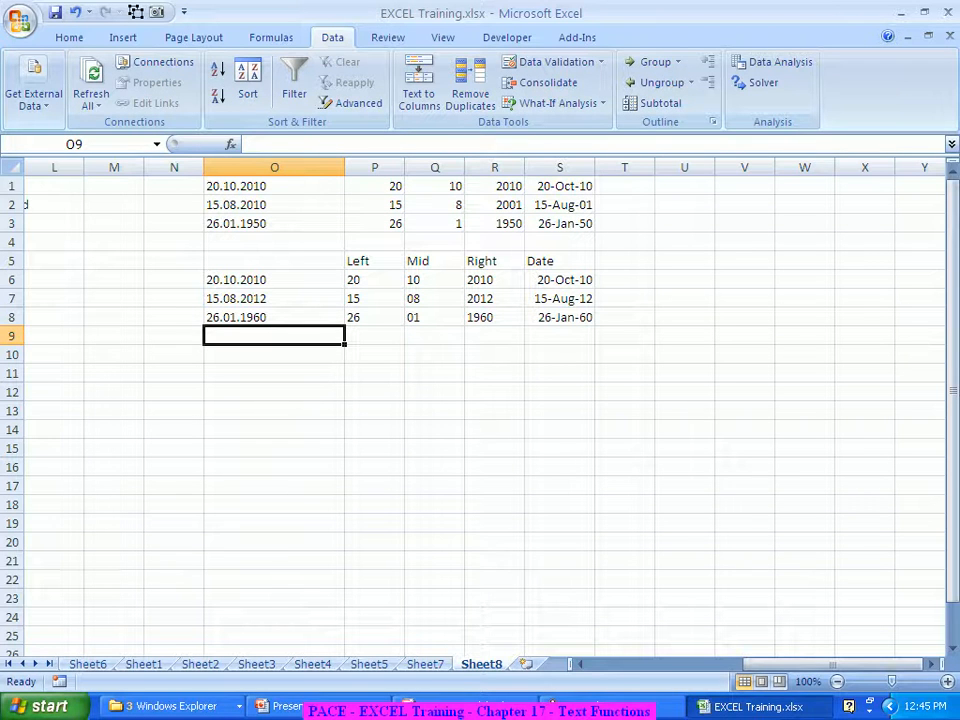
{"action": "left_click", "coordinate": [240, 317]}
{"action": "double_click", "coordinate": [240, 317]}
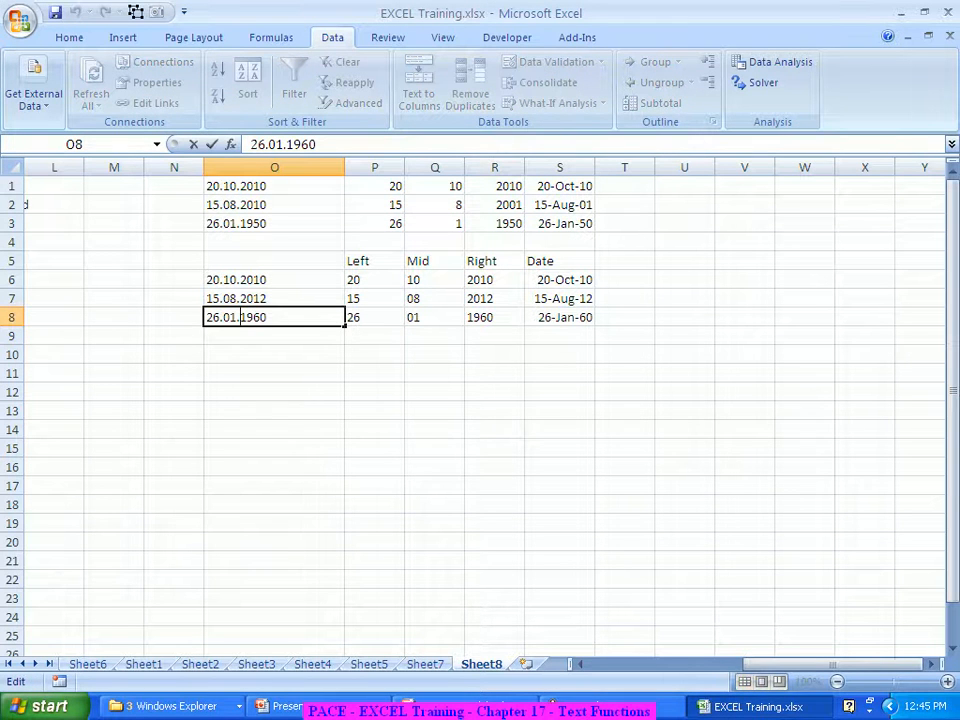
{"action": "key", "text": "BackSpace"}
{"action": "type", "text": "8"}
{"action": "key", "text": "Return"}
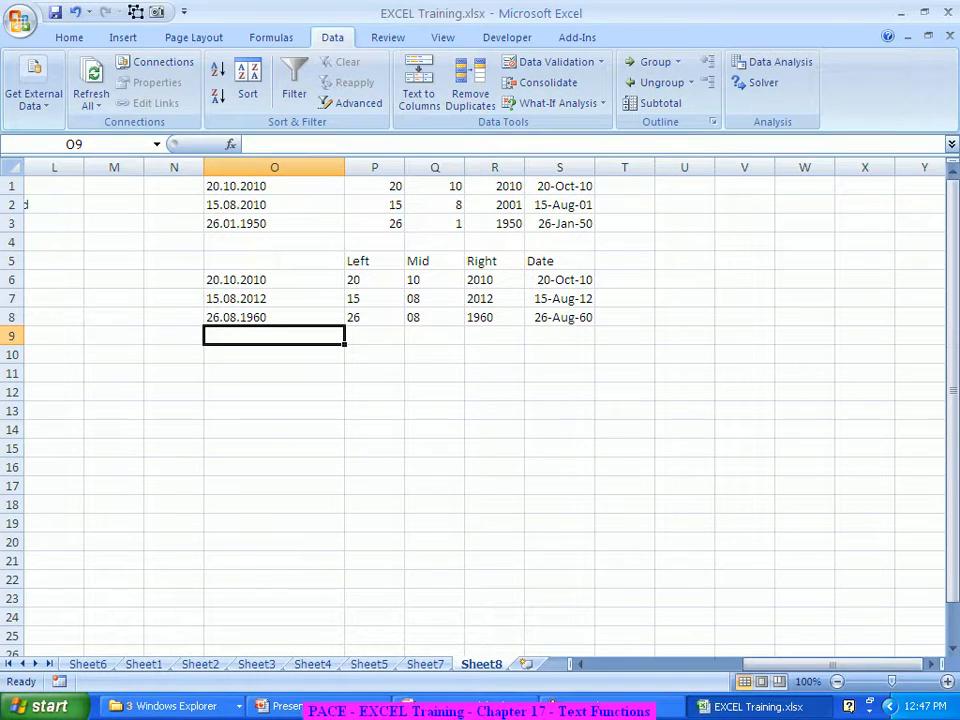
On Sheet1, select the DATEDIF results in U88:U90 (3, 11, 24)
{"action": "left_click", "coordinate": [143, 664]}
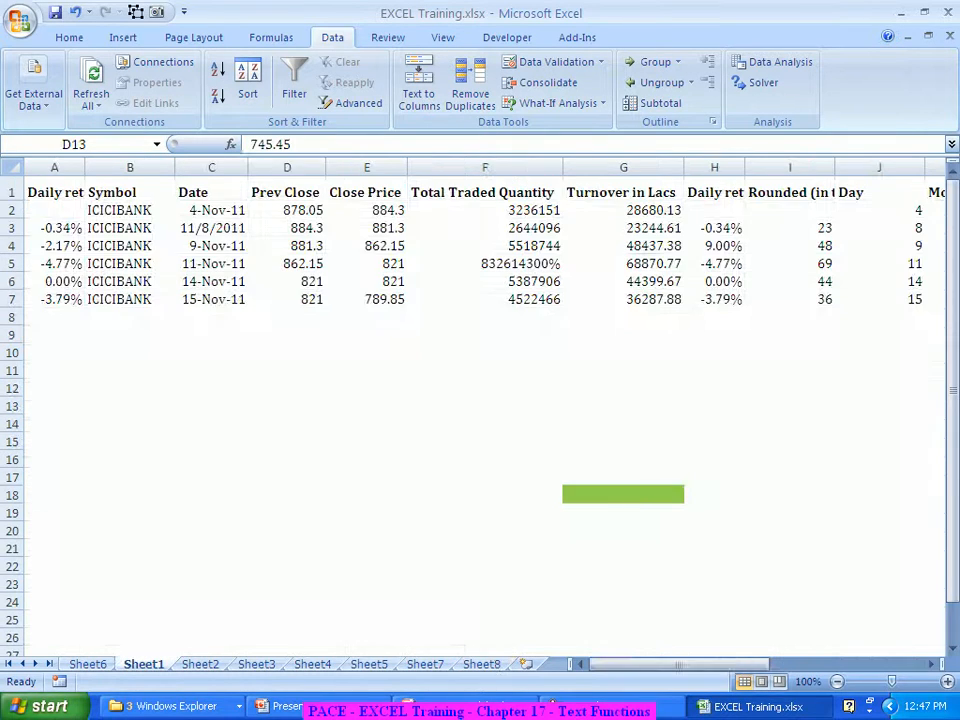
{"action": "left_click_drag", "start_coordinate": [640, 664], "coordinate": [720, 664]}
{"action": "scroll", "coordinate": [480, 400], "scroll_direction": "down", "scroll_amount": 1}
{"action": "scroll", "coordinate": [480, 400], "scroll_direction": "down", "scroll_amount": 14}
{"action": "scroll", "coordinate": [480, 400], "scroll_direction": "down", "scroll_amount": 11}
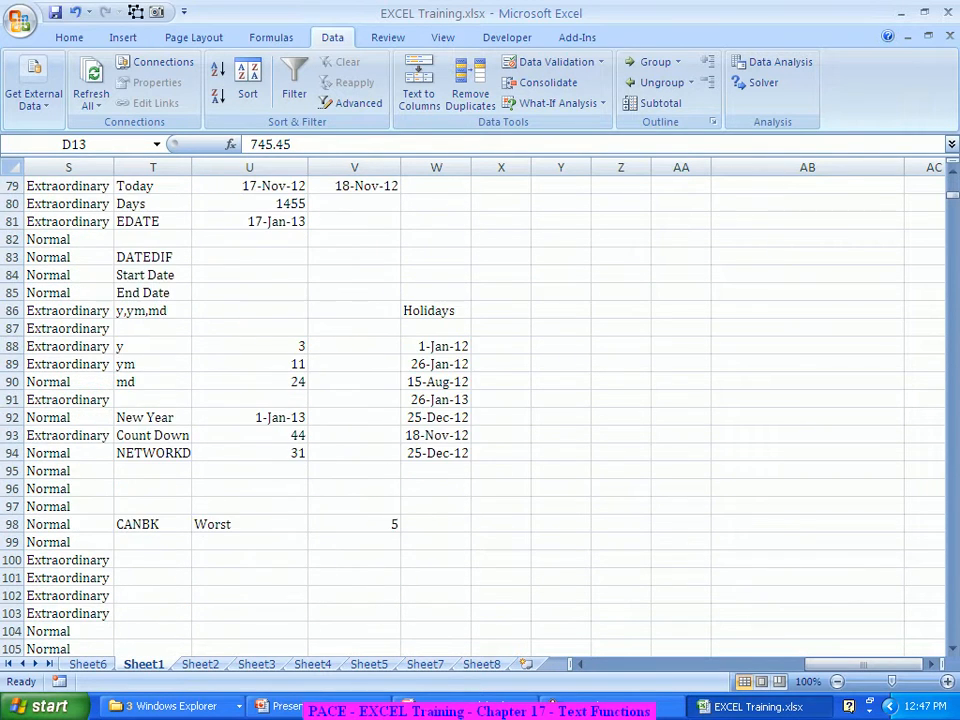
{"action": "scroll", "coordinate": [480, 400], "scroll_direction": "up", "scroll_amount": 2}
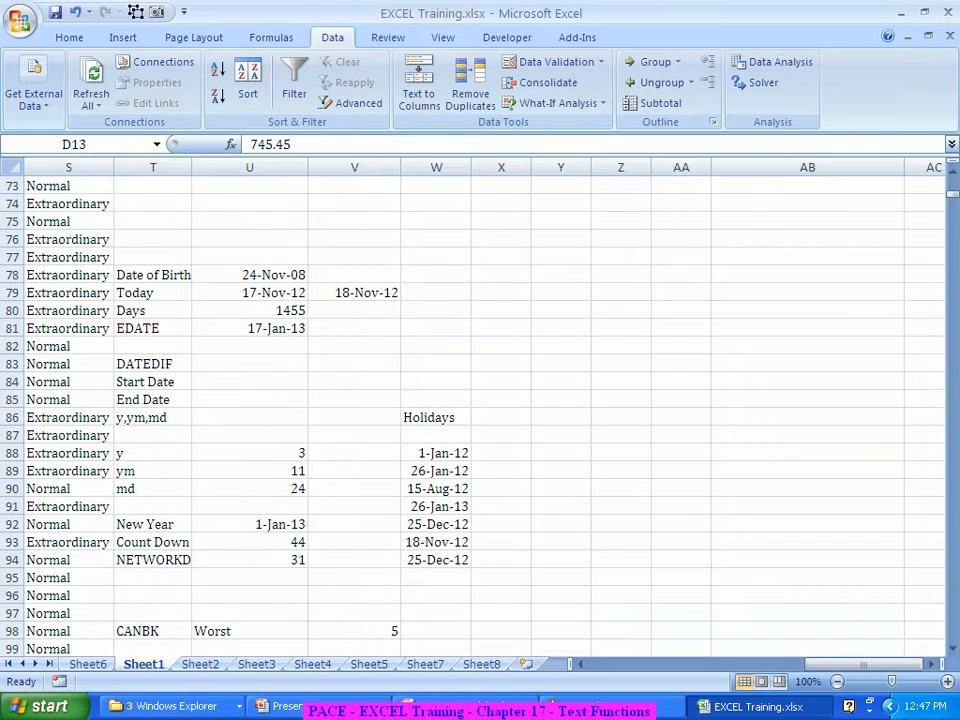
{"action": "left_click_drag", "start_coordinate": [250, 453], "coordinate": [250, 489]}
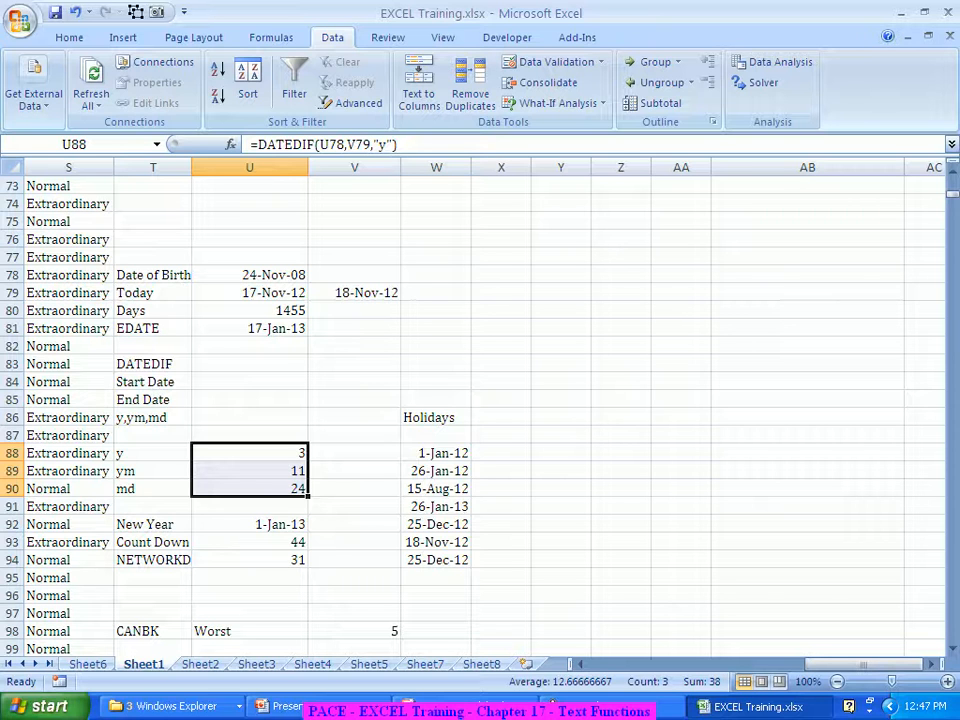
Enter '3 years, 11 months, 24 days old' in Z80
{"action": "left_click", "coordinate": [621, 311]}
{"action": "type", "text": "3 years, 11 mon"}
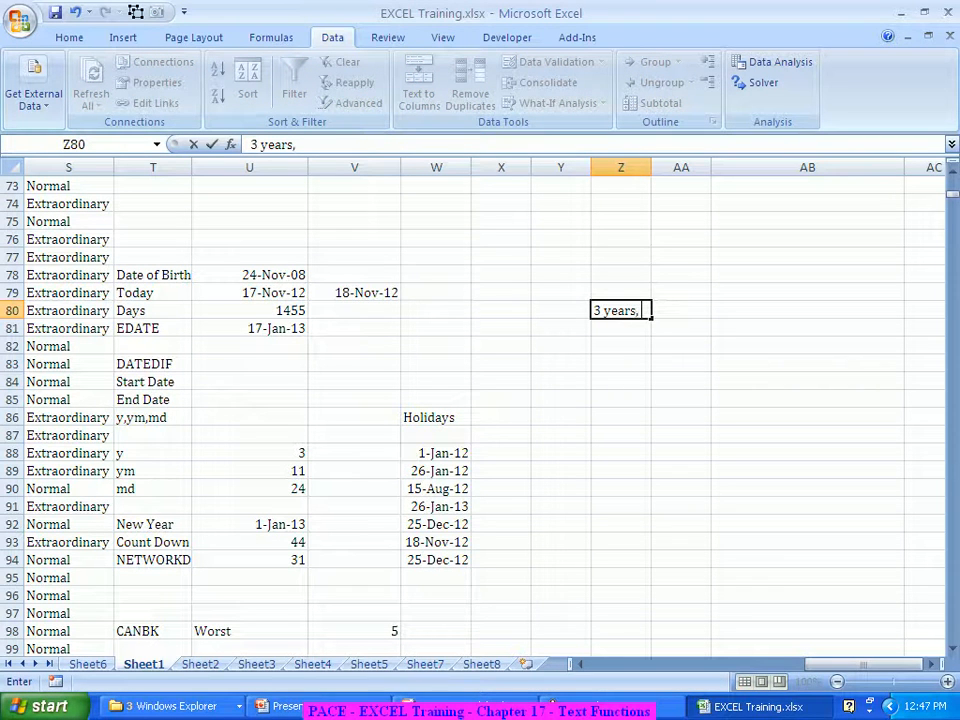
{"action": "type", "text": "ths"}
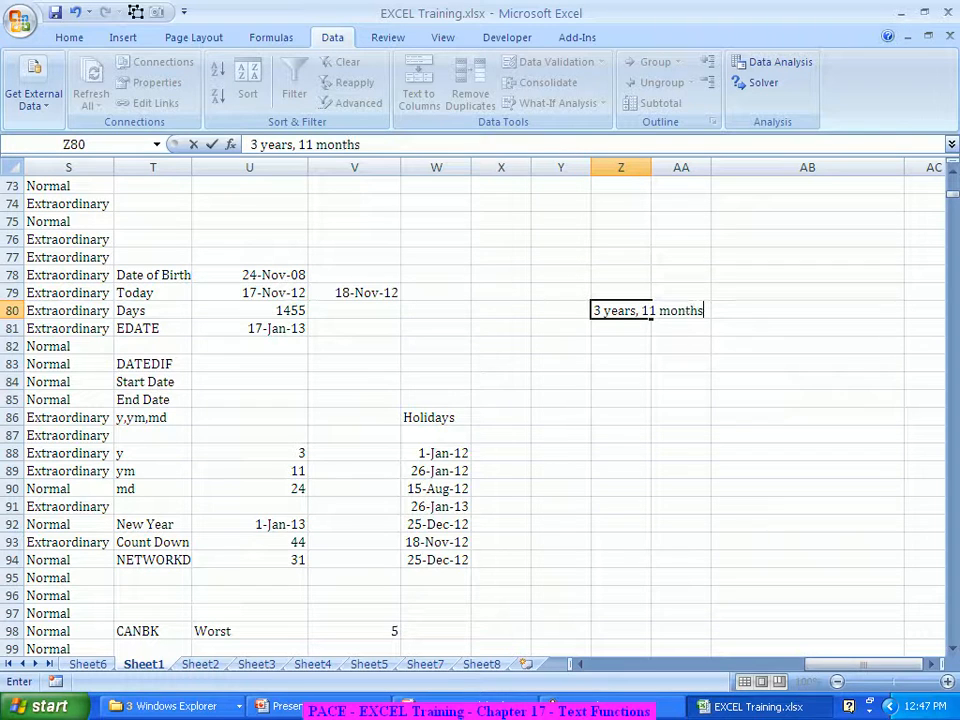
{"action": "type", "text": ", 24 days old"}
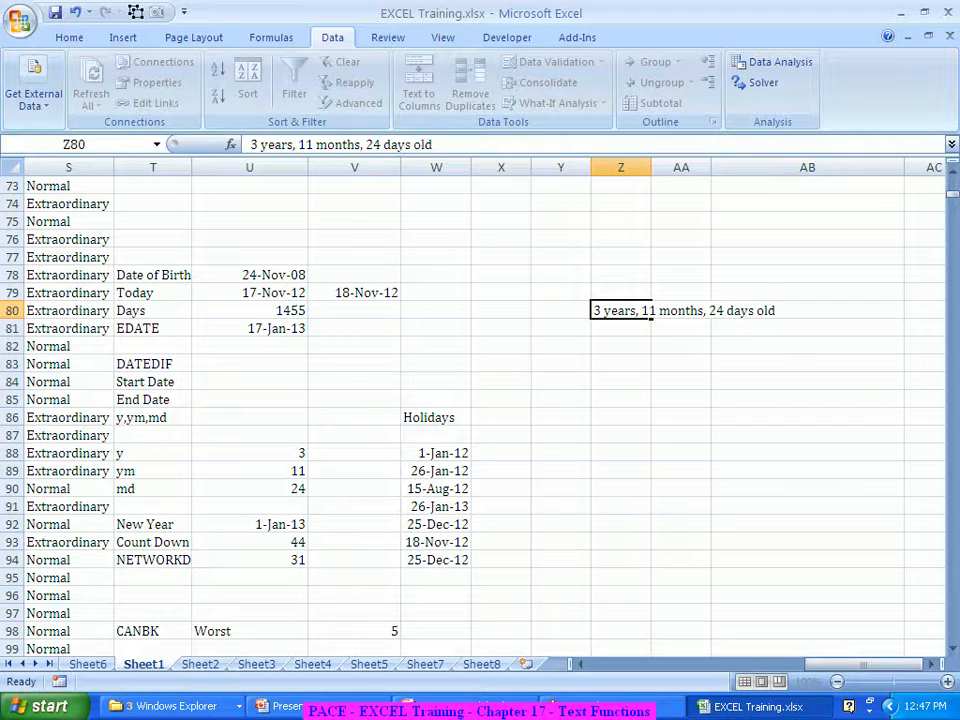
{"action": "key", "text": "Return"}
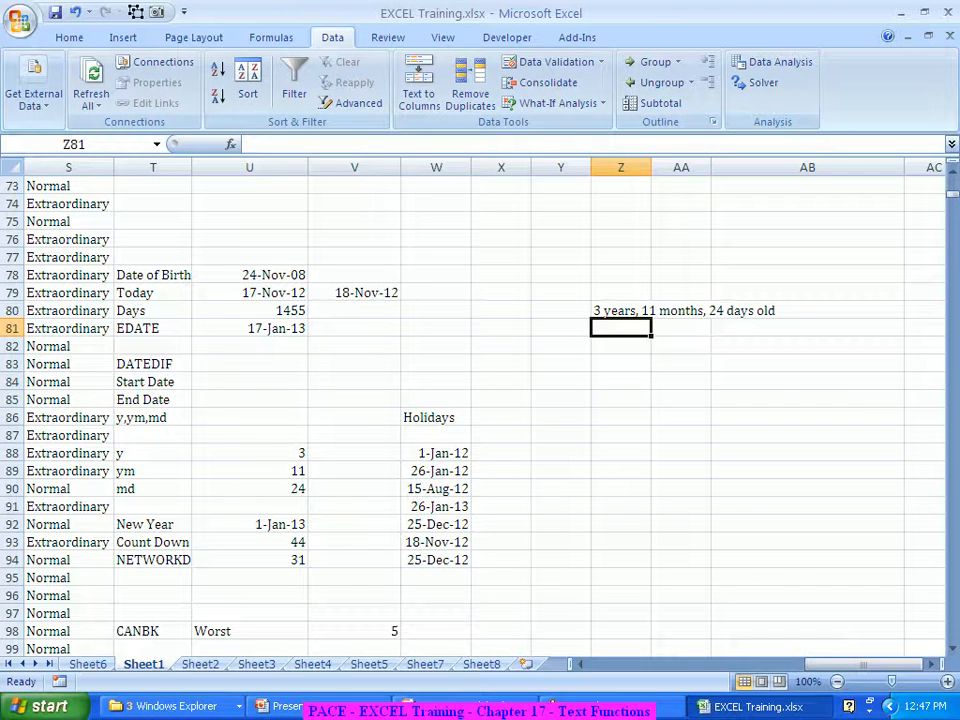
{"action": "key", "text": "Down"}
{"action": "key", "text": "Down"}
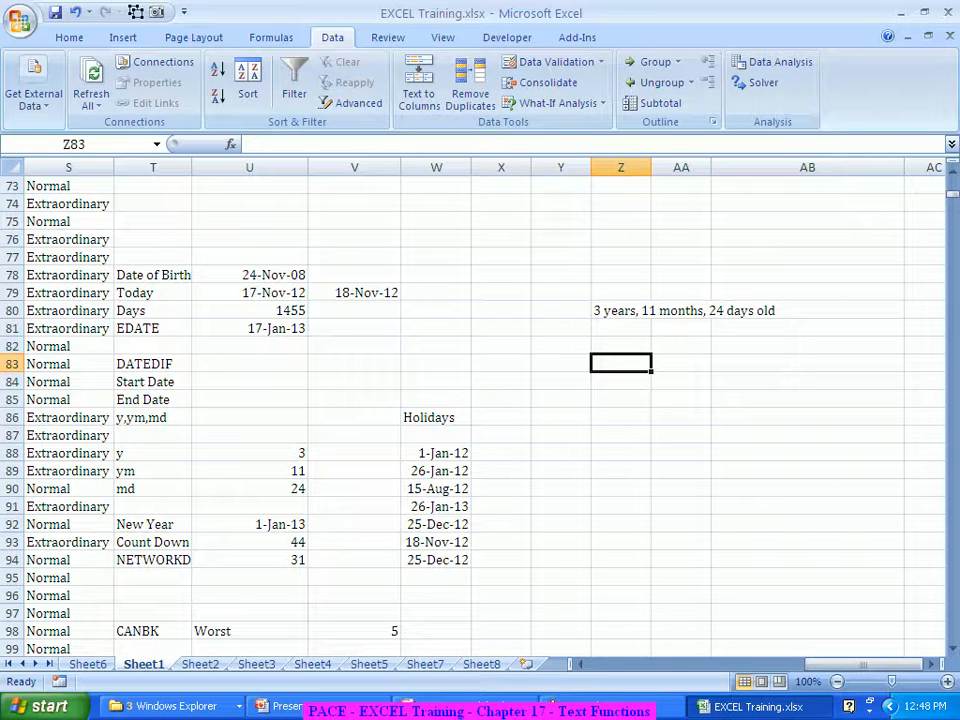
Label Z83 'CONCATENATE' and begin a CONCATENATE formula in Z84
{"action": "type", "text": "CONC"}
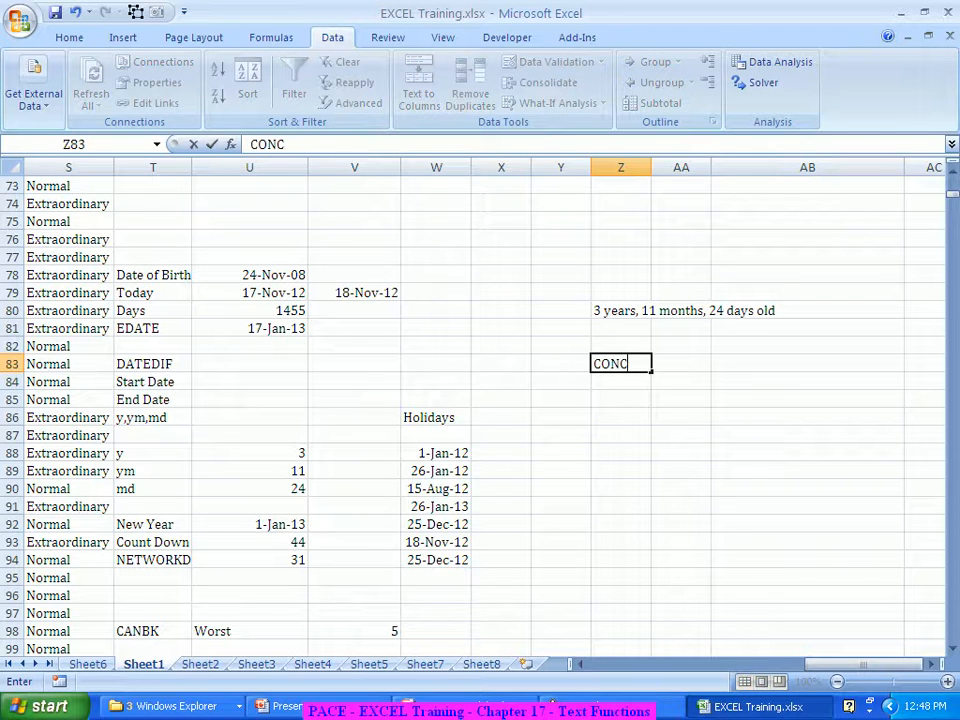
{"action": "type", "text": "ATENATE"}
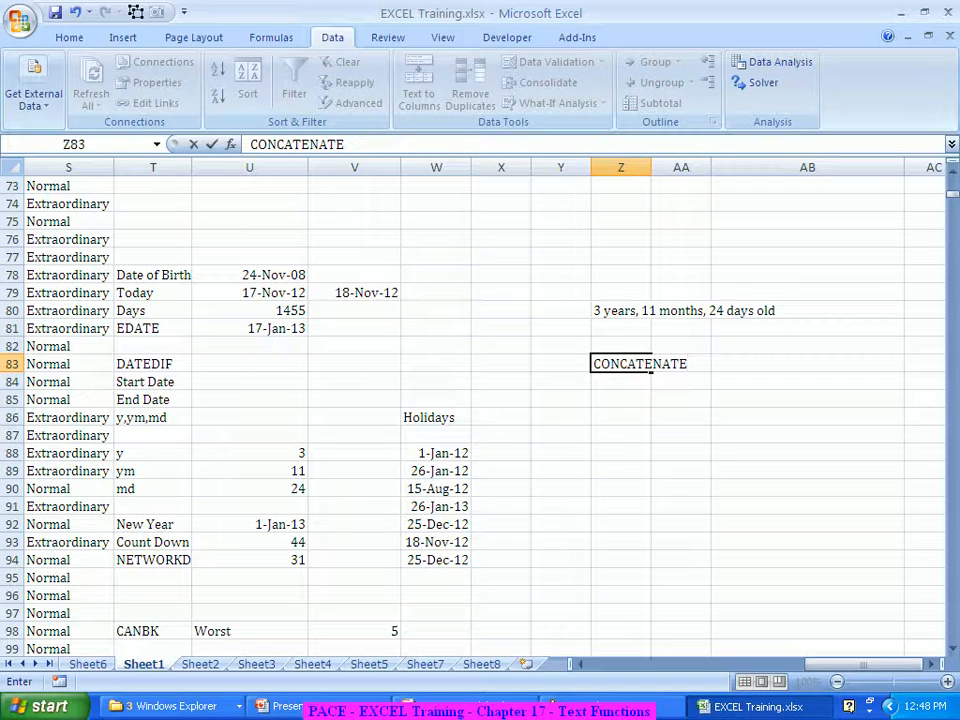
{"action": "key", "text": "Return"}
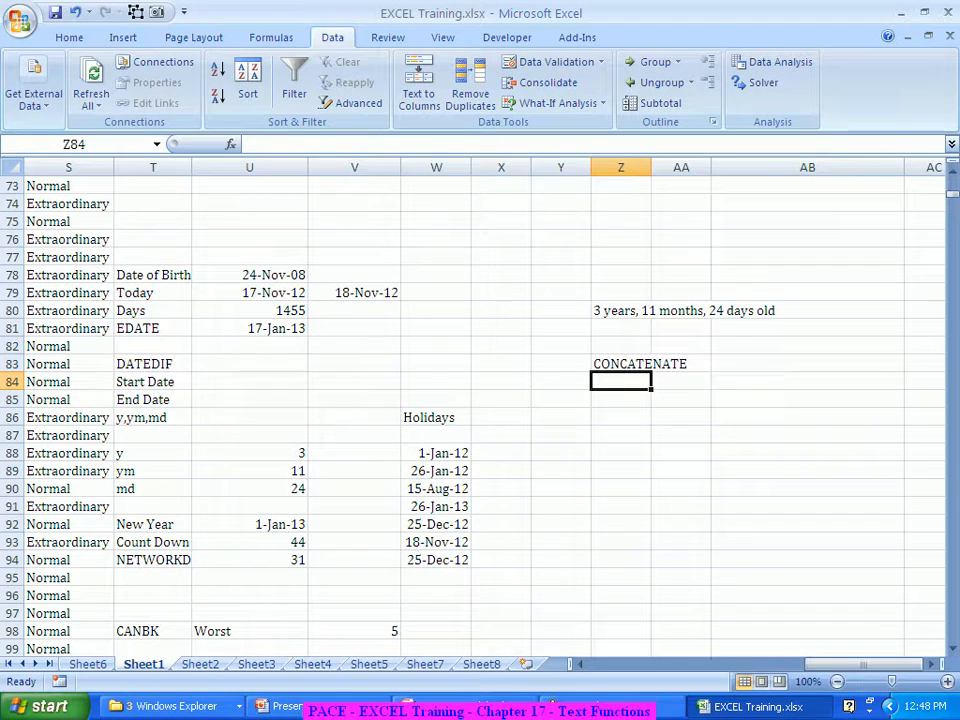
{"action": "type", "text": "=conc"}
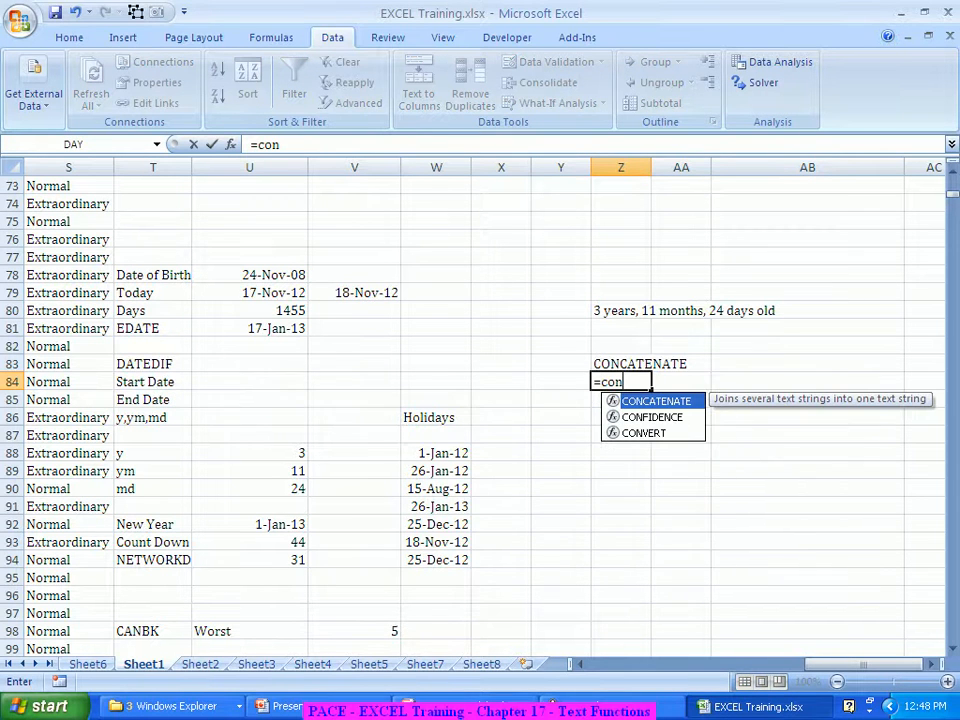
{"action": "key", "text": "Tab"}
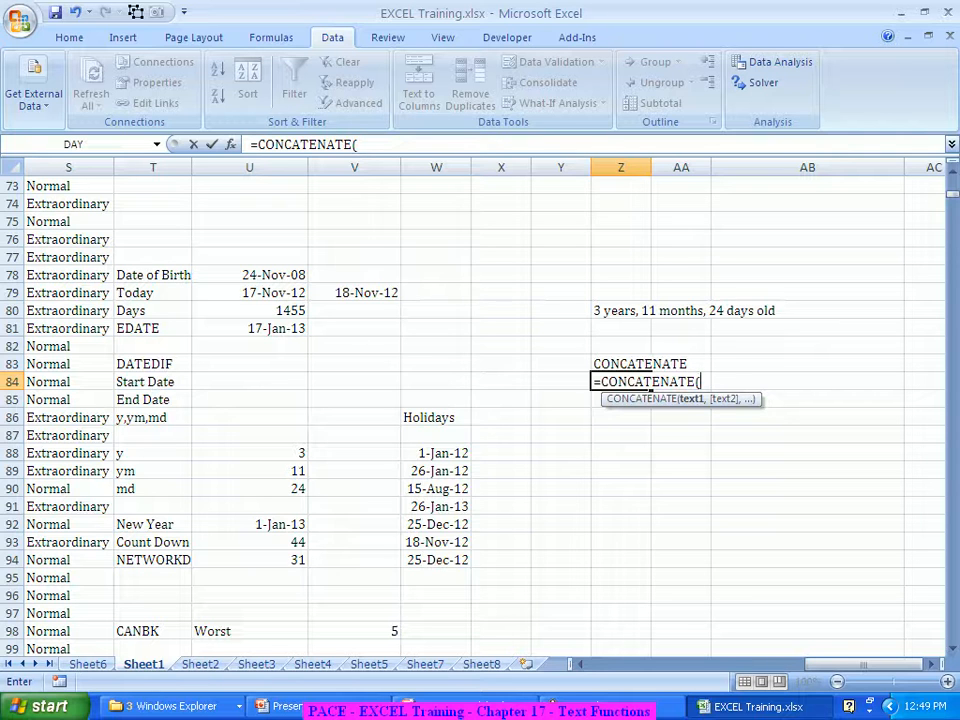
{"action": "left_click", "coordinate": [230, 144]}
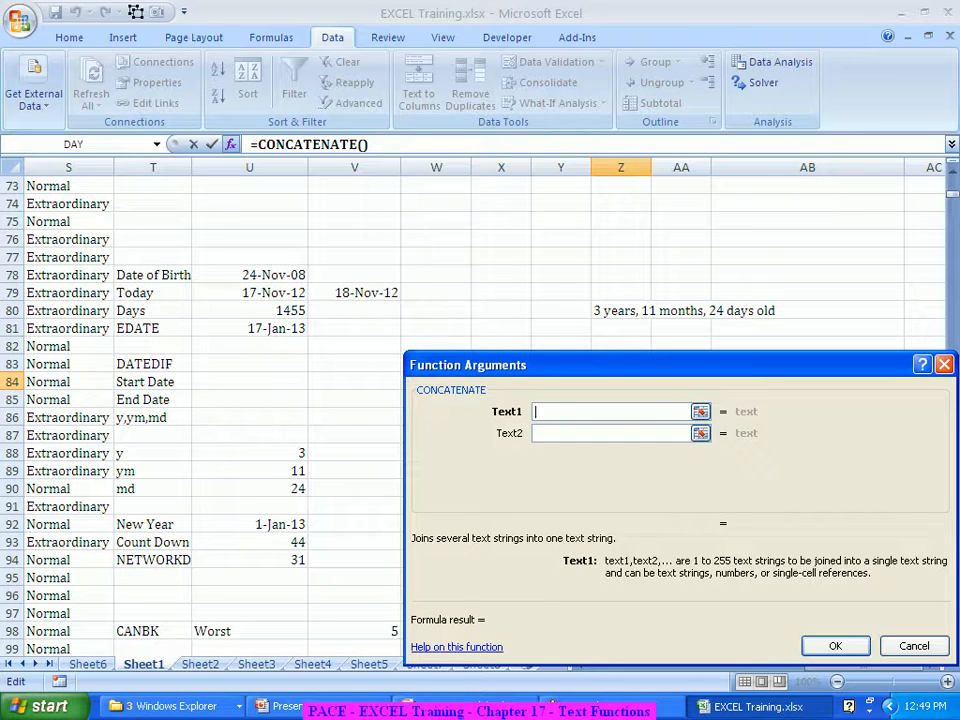
Give CONCATENATE arguments U88, "years", U89, "months", U90, "days old", returning 3years11months24days old
{"action": "left_click", "coordinate": [250, 453]}
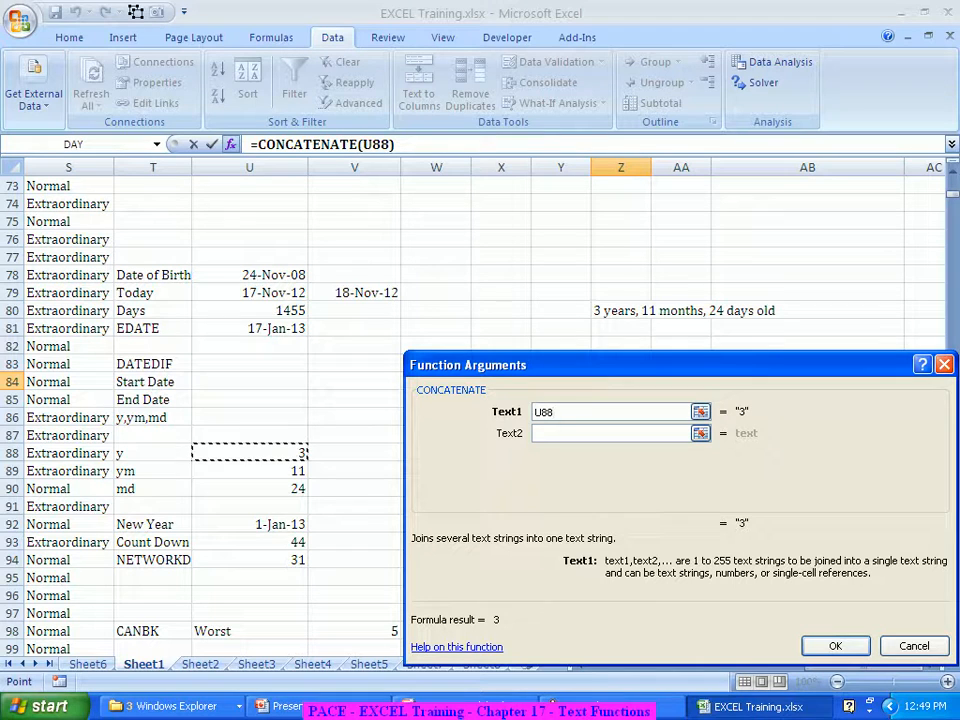
{"action": "left_click", "coordinate": [611, 433]}
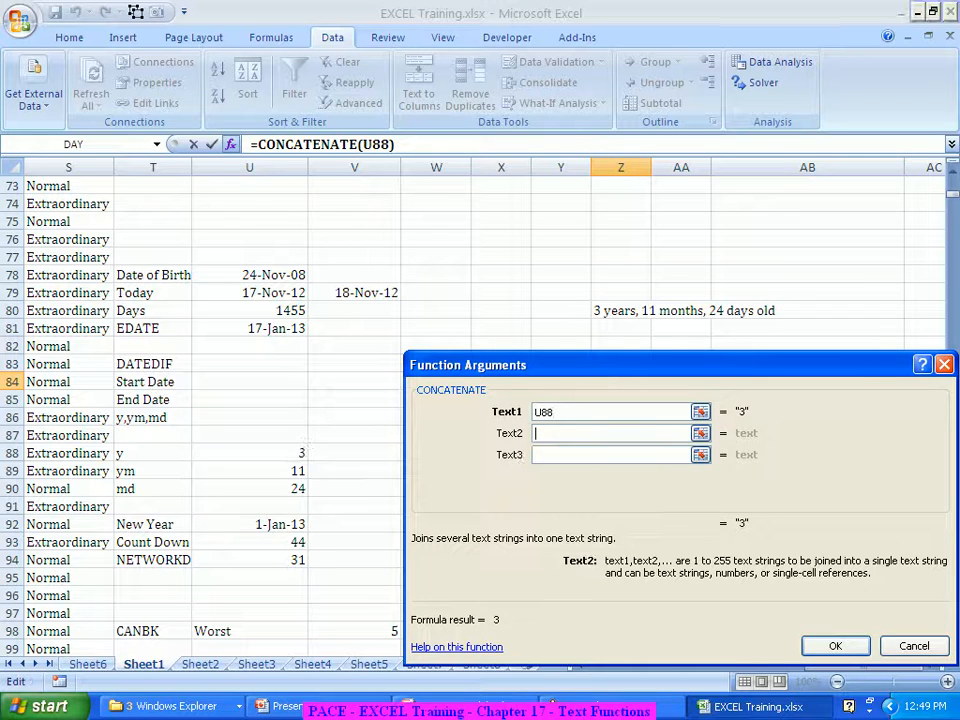
{"action": "type", "text": "years"}
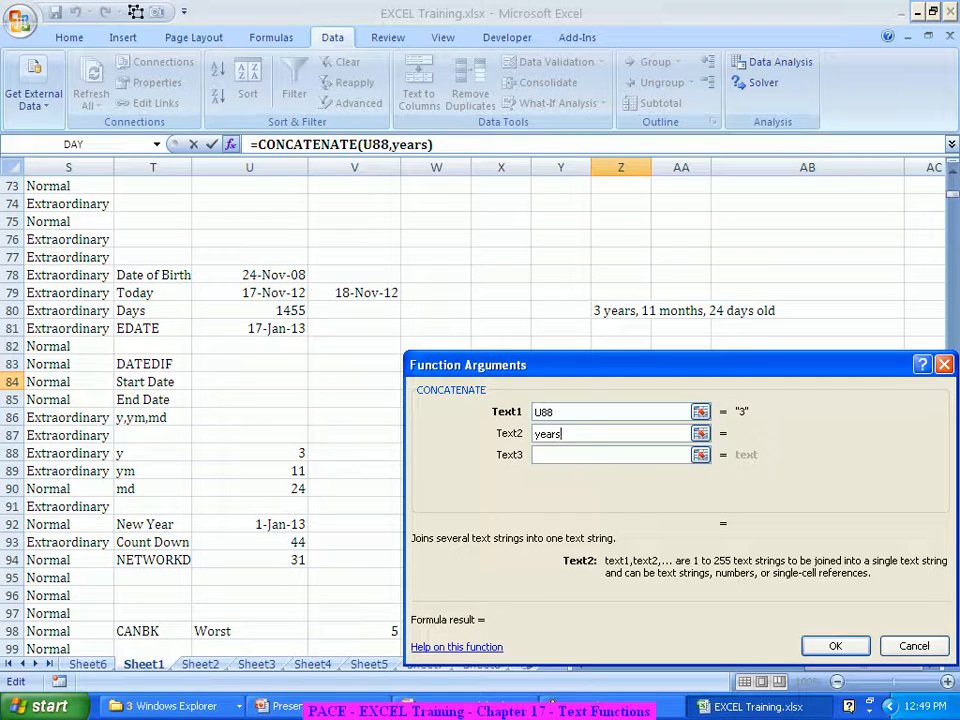
{"action": "left_click", "coordinate": [610, 454]}
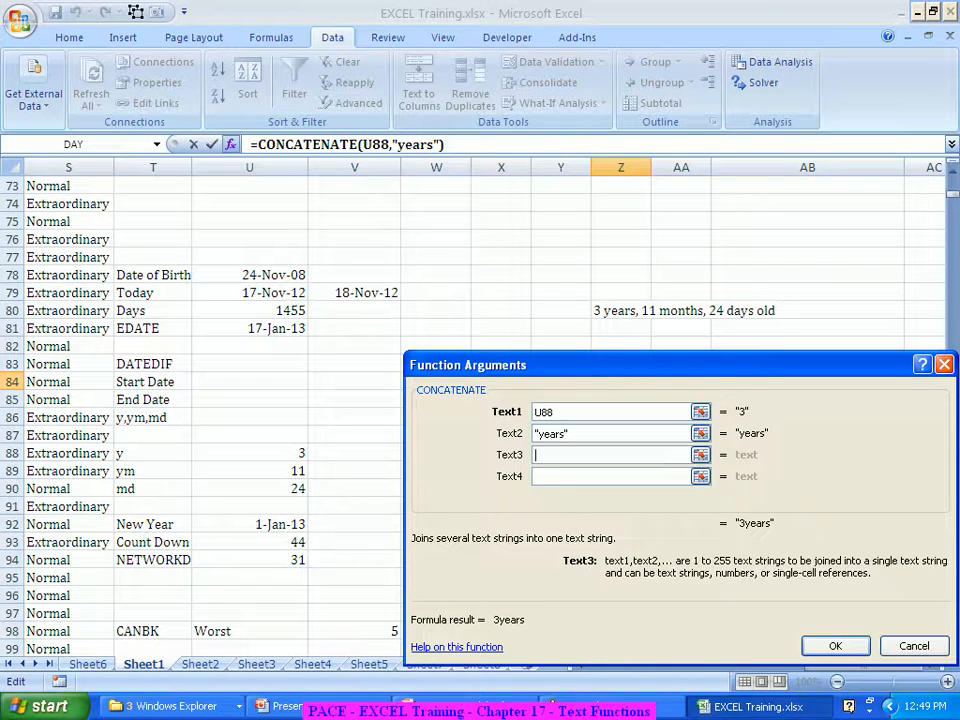
{"action": "left_click", "coordinate": [250, 471]}
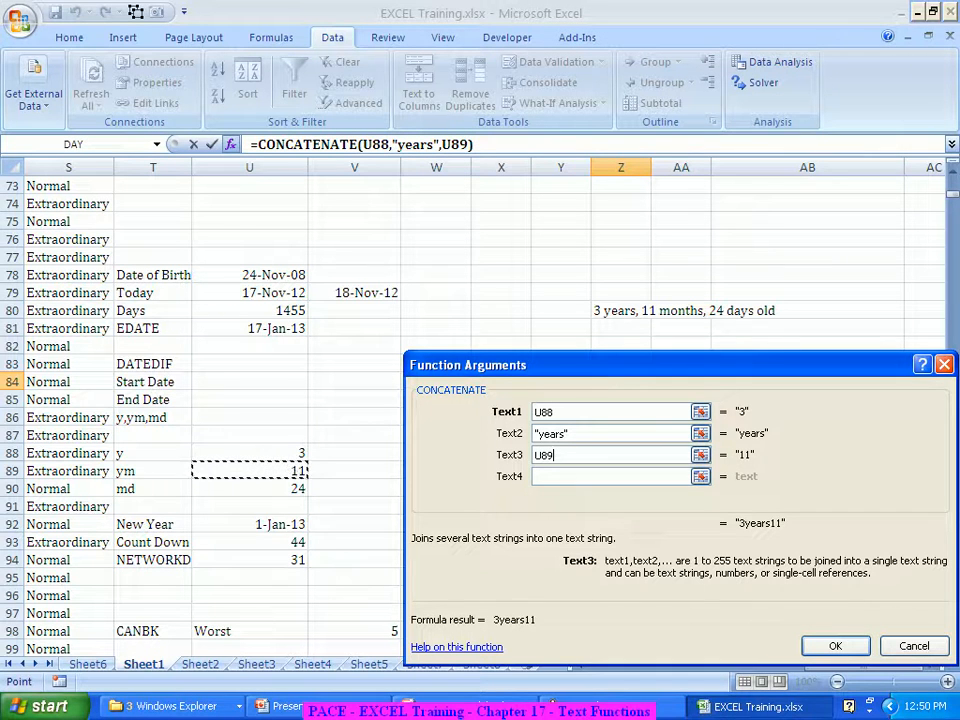
{"action": "left_click", "coordinate": [610, 476]}
{"action": "type", "text": "months"}
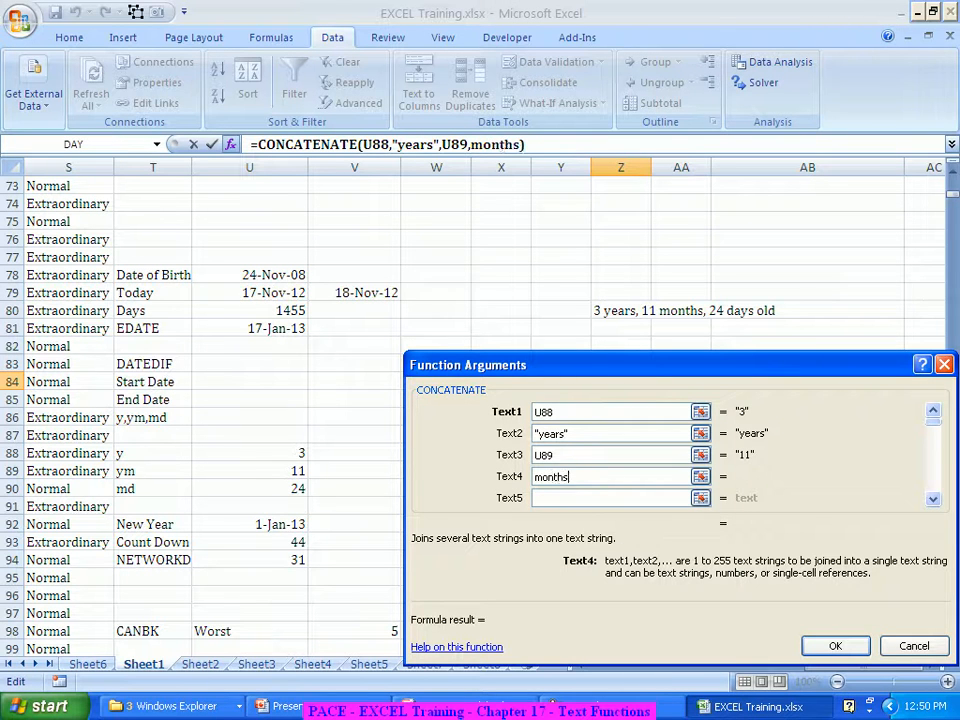
{"action": "key", "text": "Tab"}
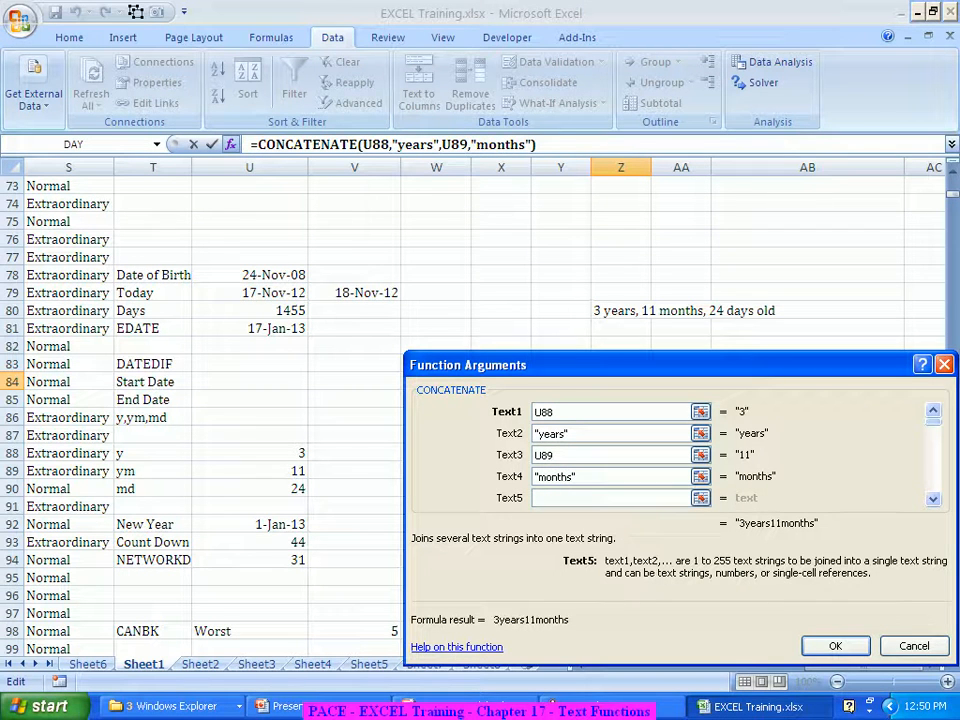
{"action": "left_click", "coordinate": [250, 488]}
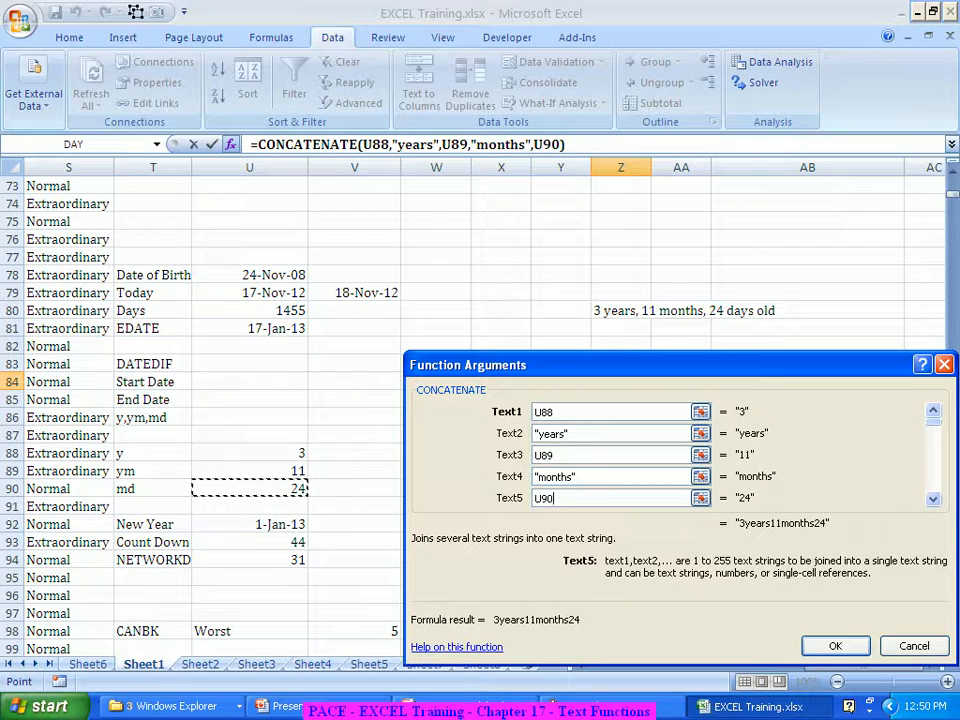
{"action": "key", "text": "Tab"}
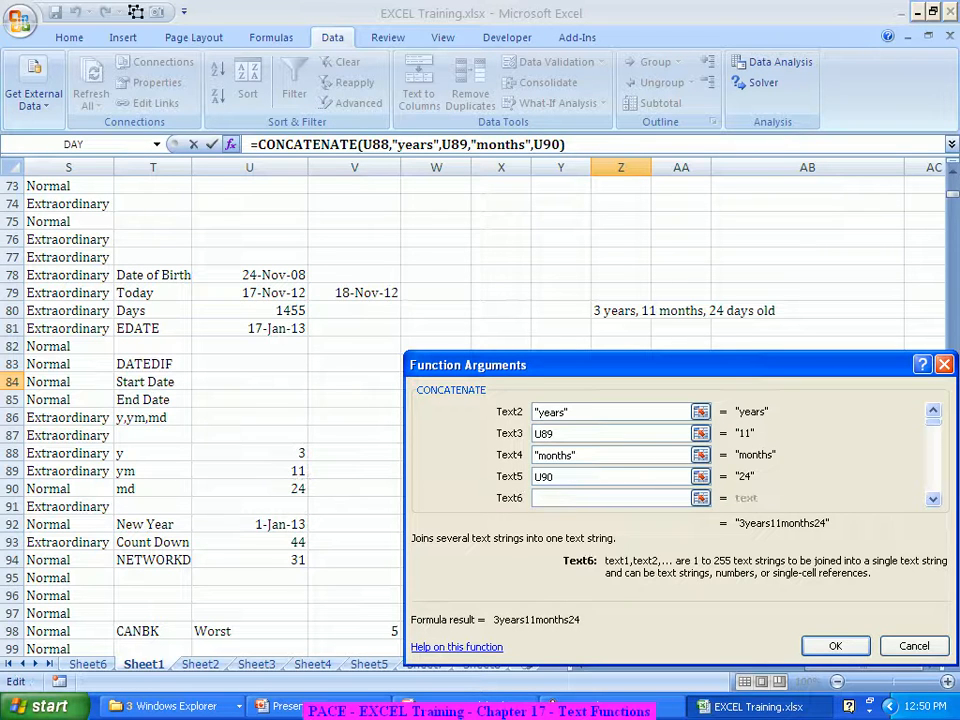
{"action": "type", "text": "days old"}
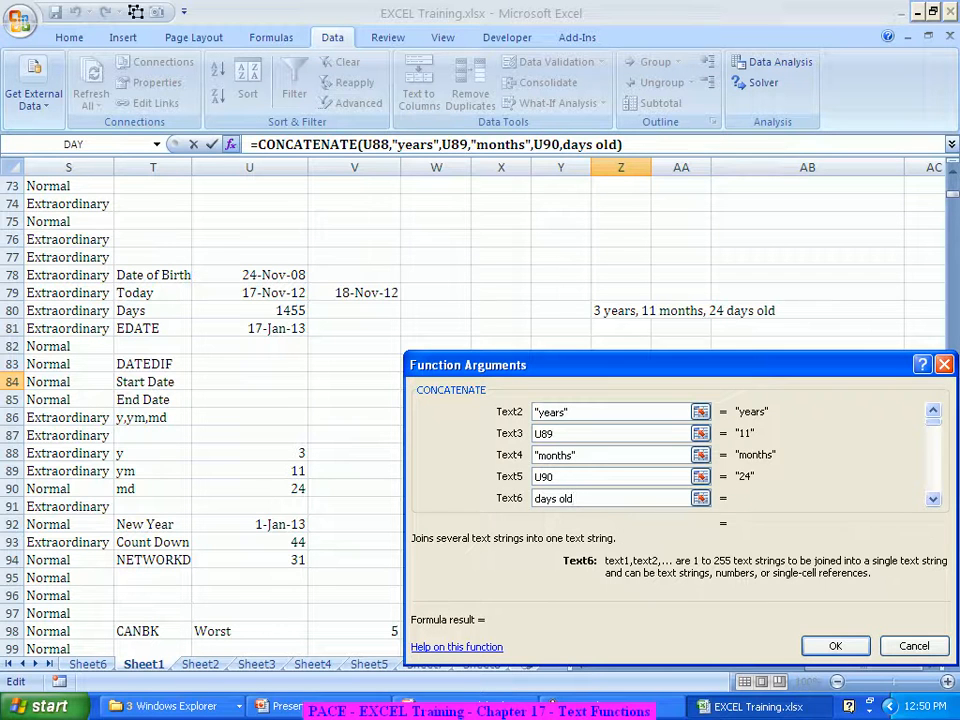
{"action": "key", "text": "Return"}
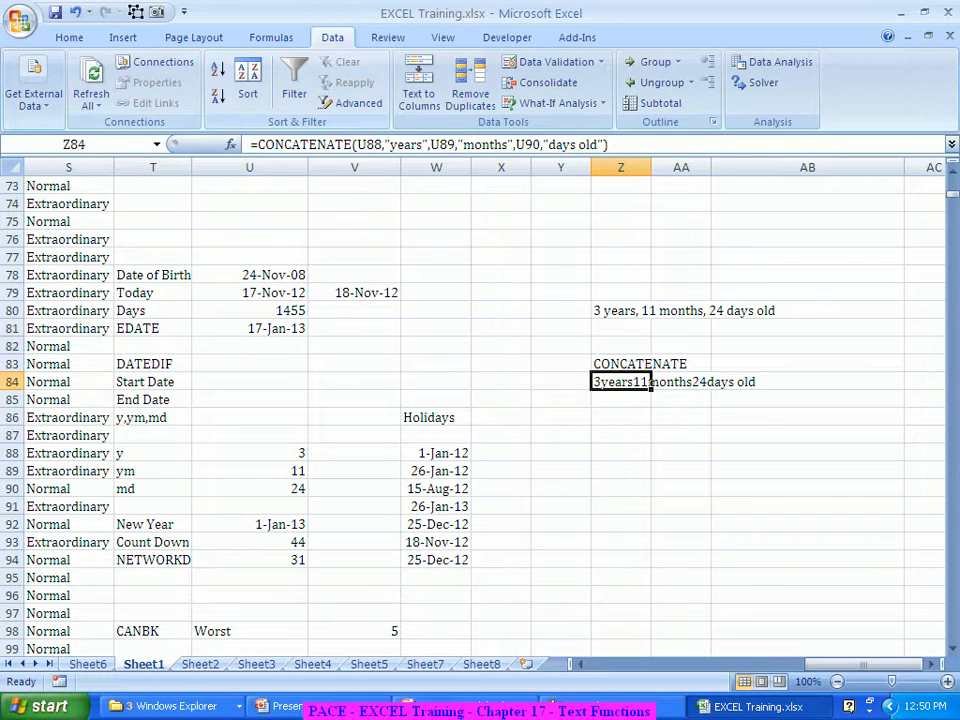
Change Z84's text arguments to " years ", " months ", " days old " for 3 years 11 months 24 days old
{"action": "key", "text": "shift+F3"}
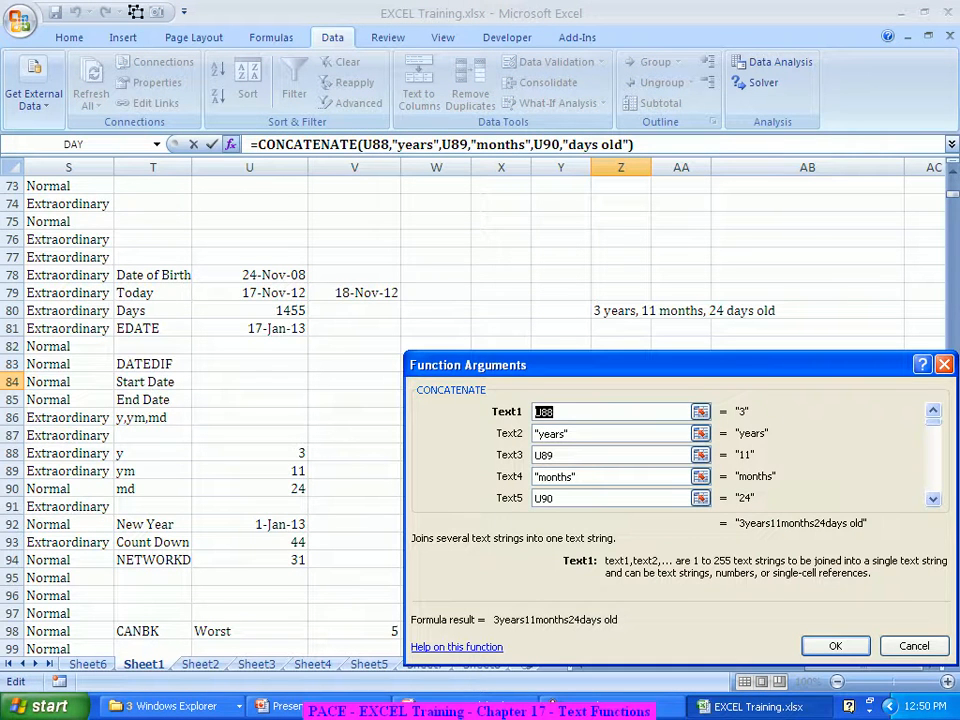
{"action": "left_click", "coordinate": [600, 433]}
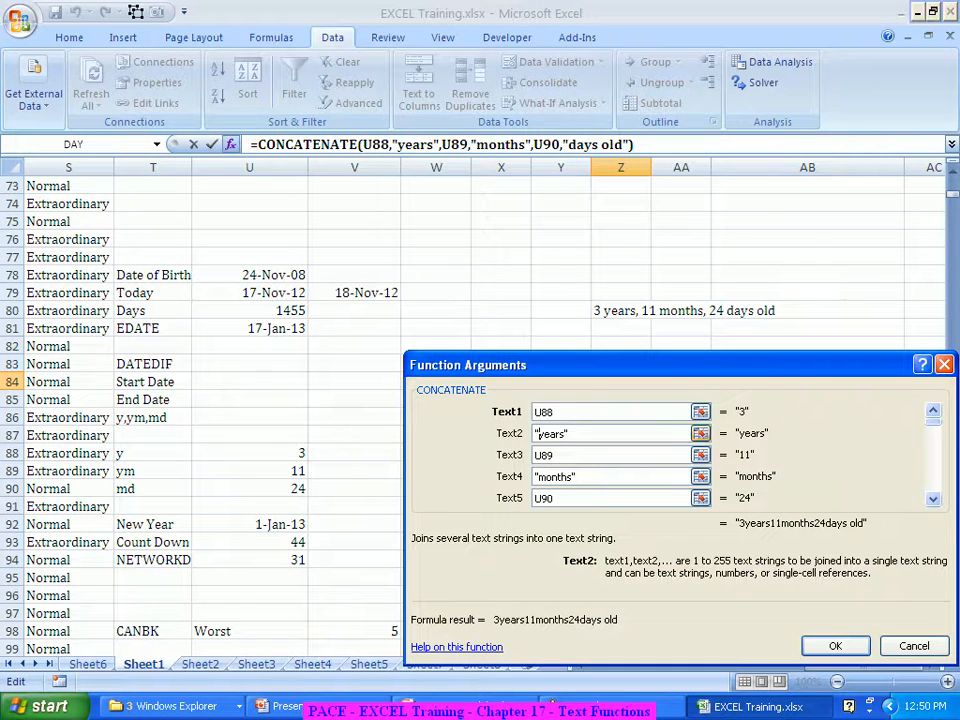
{"action": "left_click", "coordinate": [538, 433]}
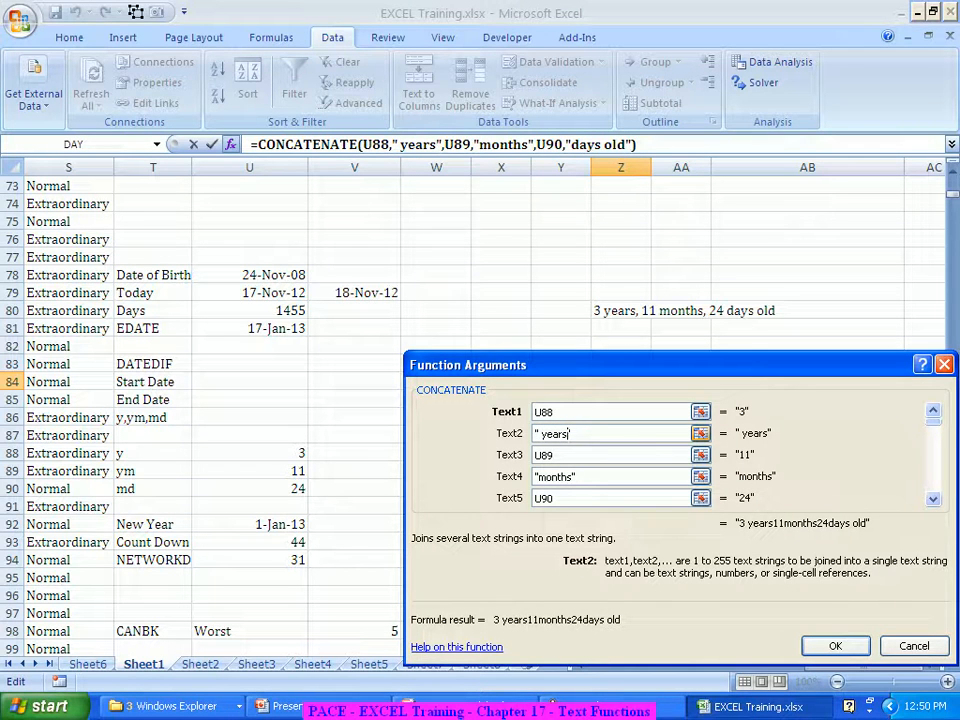
{"action": "left_click", "coordinate": [569, 433]}
{"action": "left_click", "coordinate": [539, 476]}
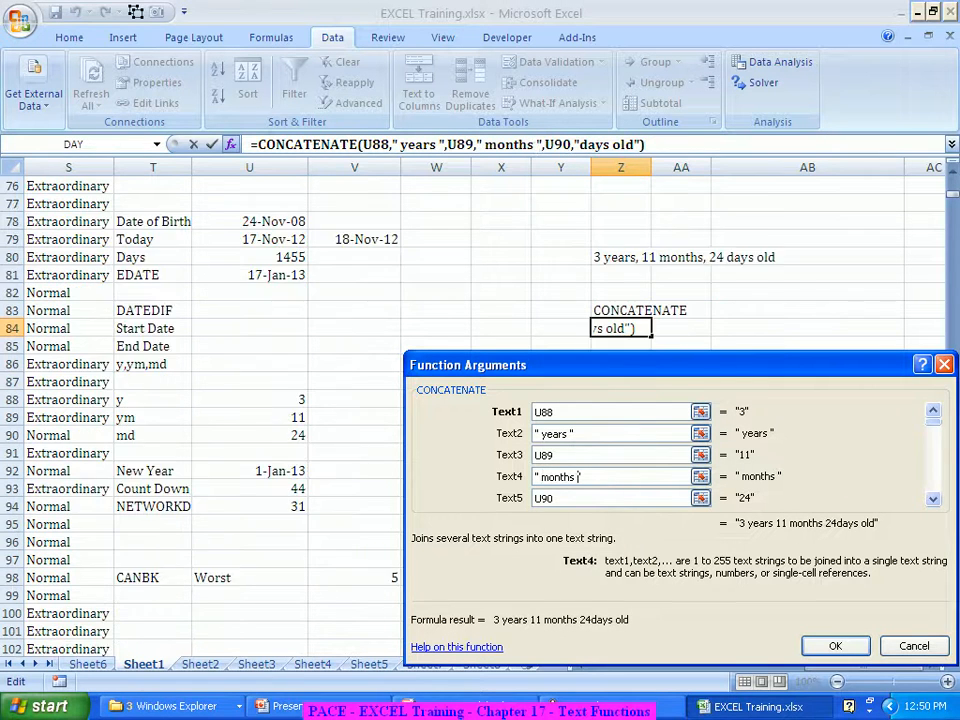
{"action": "scroll", "coordinate": [200, 410], "scroll_direction": "down", "scroll_amount": 1}
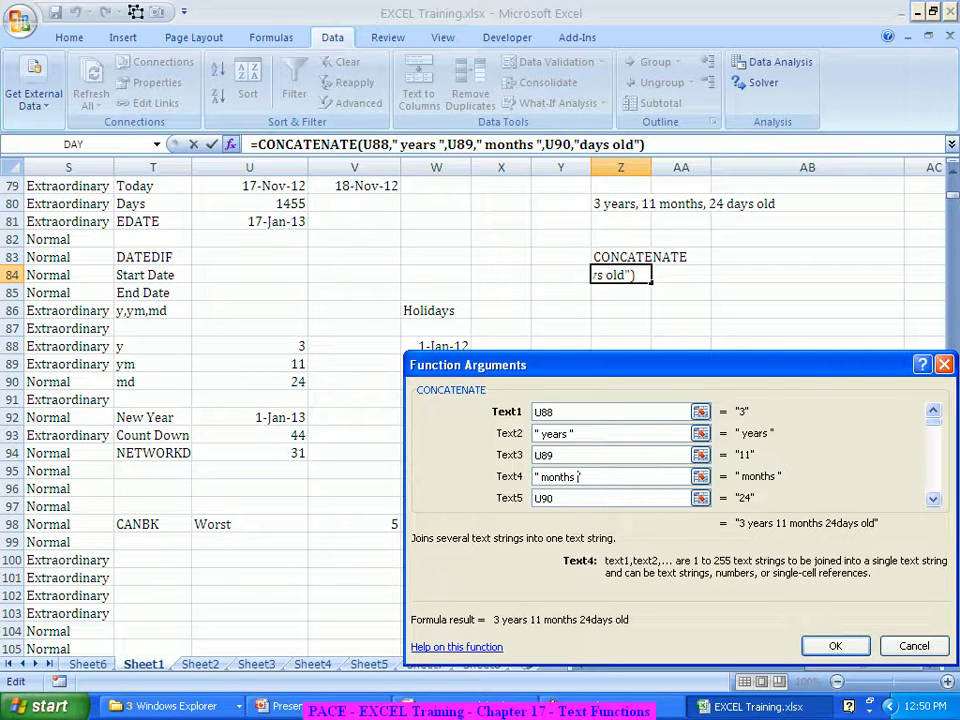
{"action": "key", "text": "Tab"}
{"action": "key", "text": "Tab"}
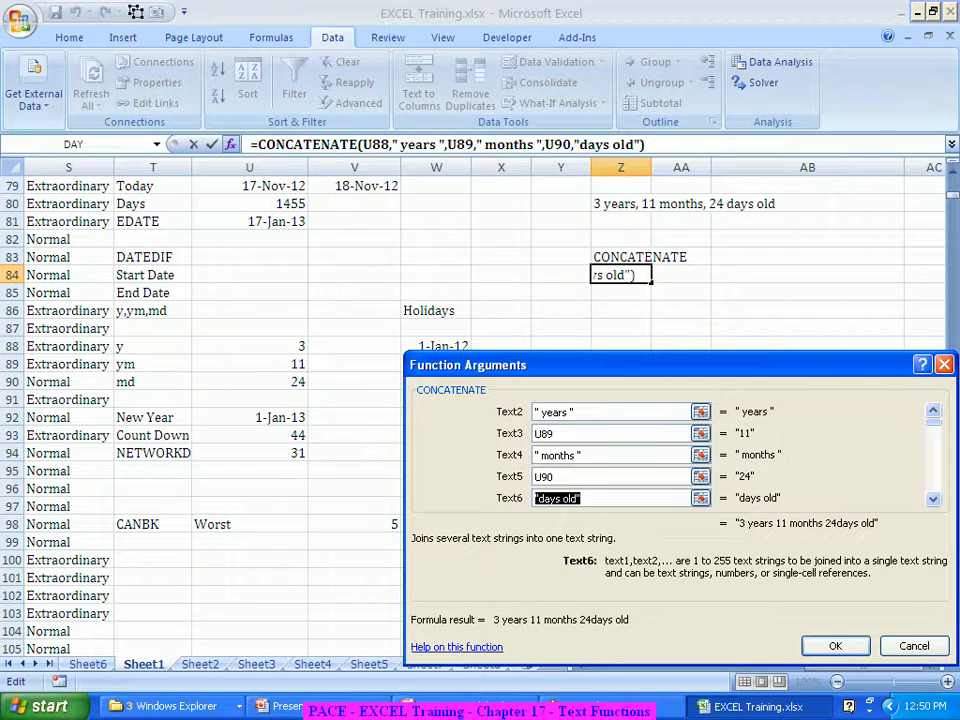
{"action": "key", "text": "Home"}
{"action": "key", "text": "Right"}
{"action": "key", "text": "End"}
{"action": "key", "text": "Left"}
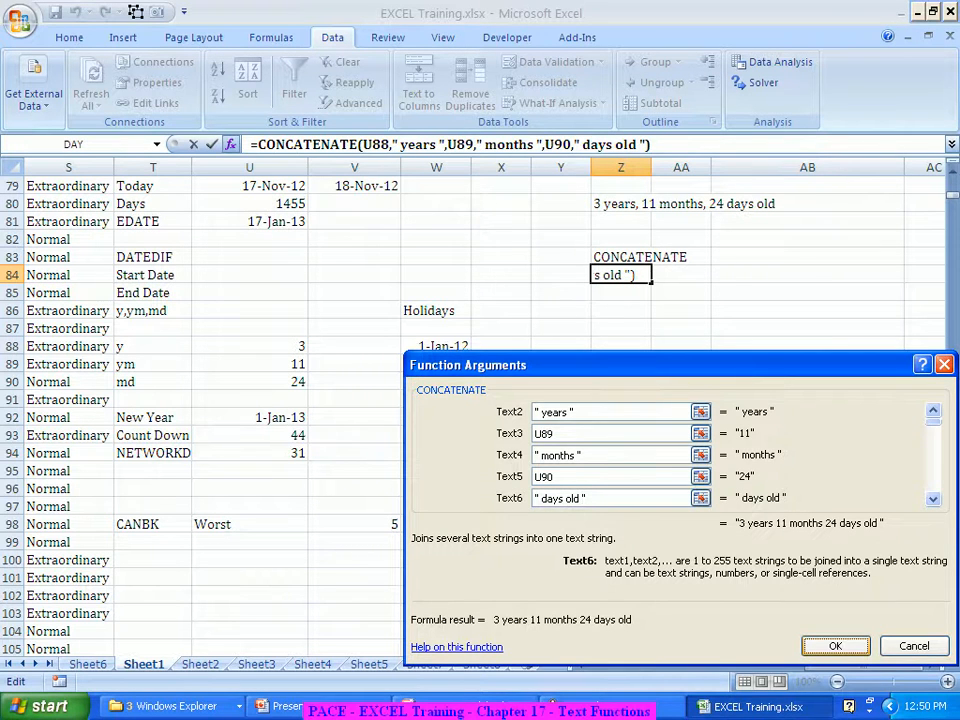
{"action": "key", "text": "Return"}
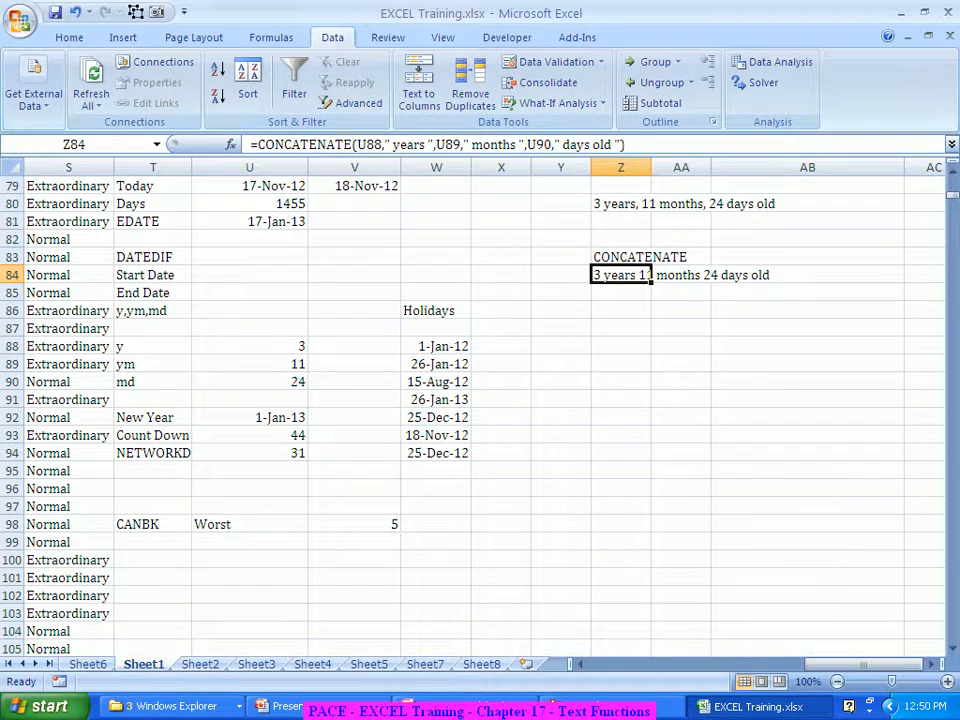
Enter 15-Aug-1947 as the date of birth in U78
{"action": "left_click", "coordinate": [681, 382]}
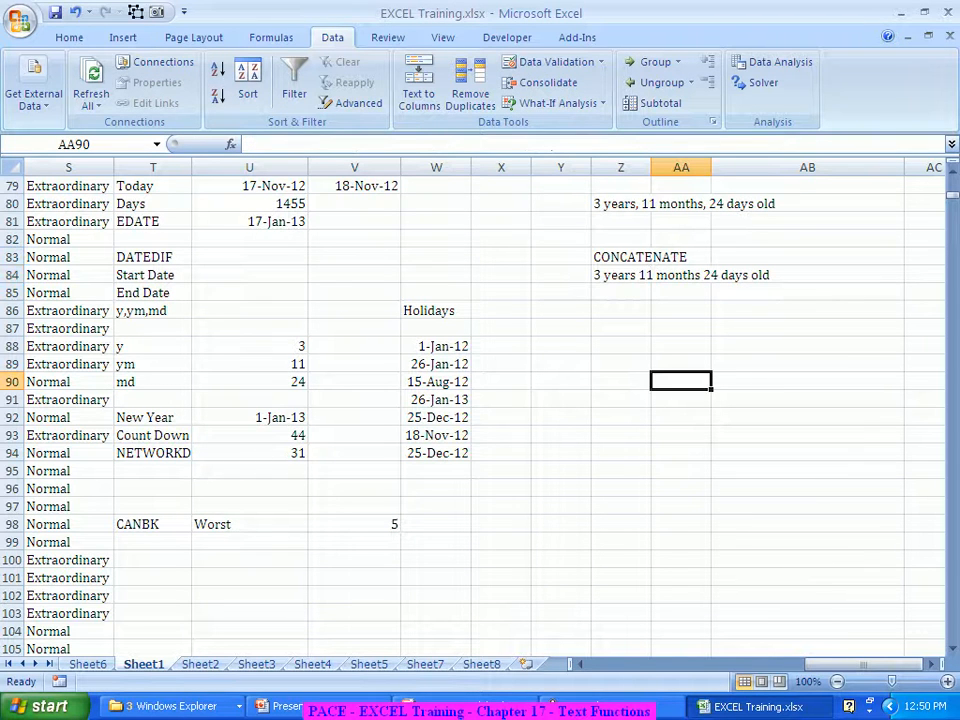
{"action": "scroll", "coordinate": [480, 410], "scroll_direction": "up", "scroll_amount": 2}
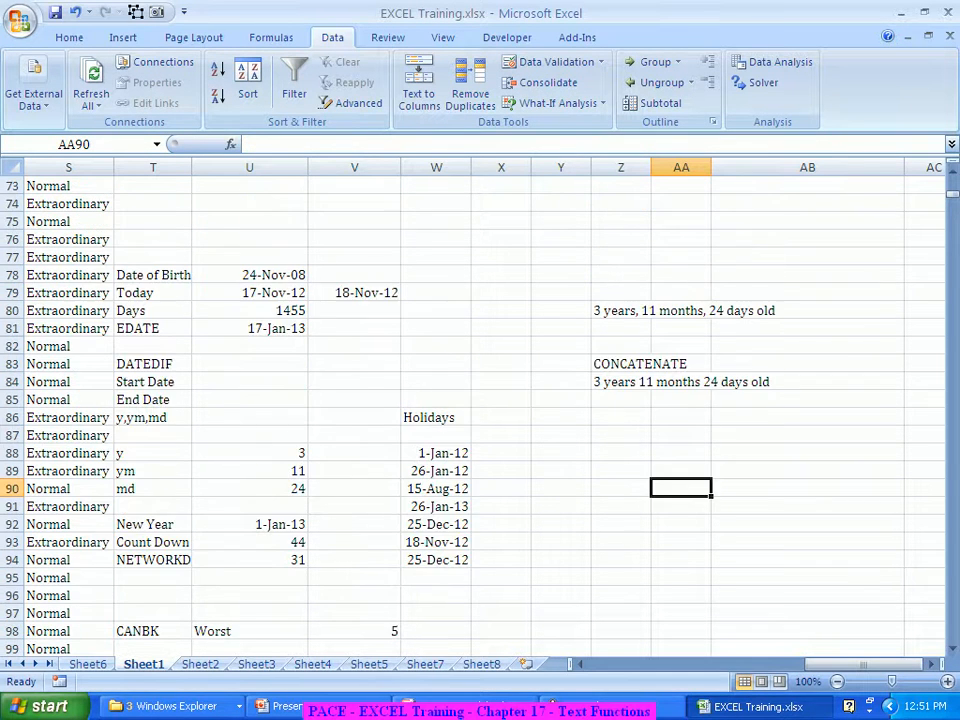
{"action": "left_click", "coordinate": [250, 275]}
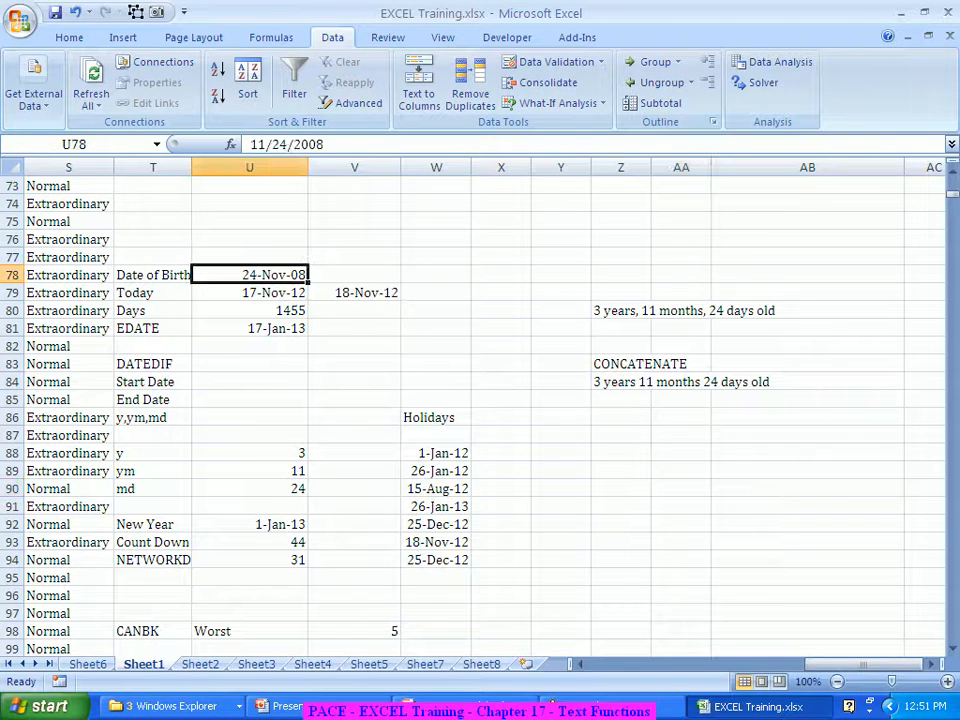
{"action": "type", "text": "15-A"}
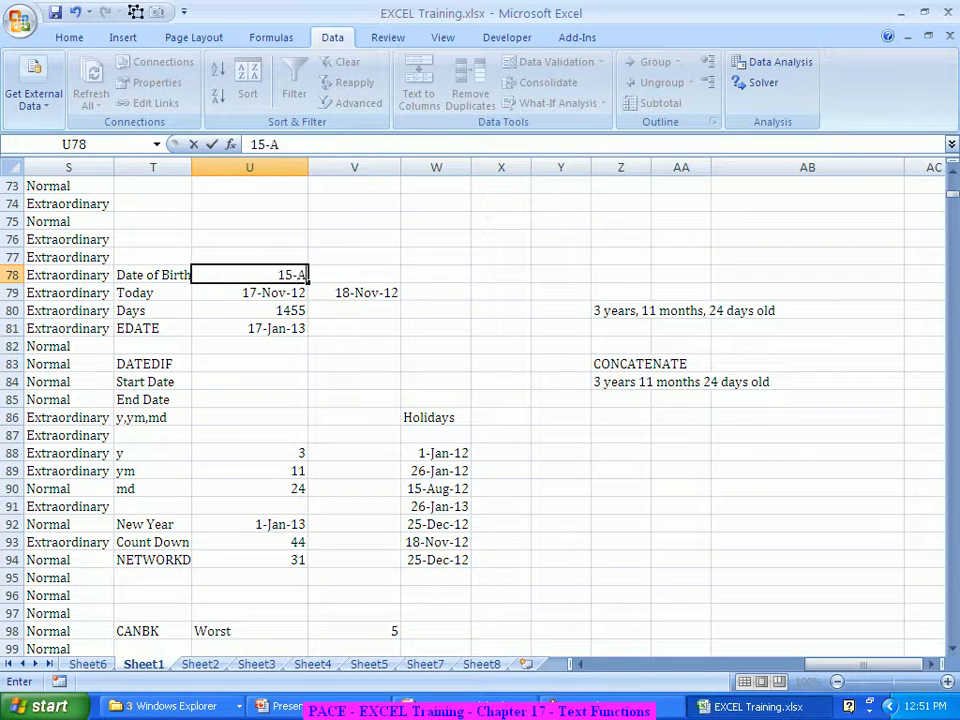
{"action": "type", "text": "ug-1947"}
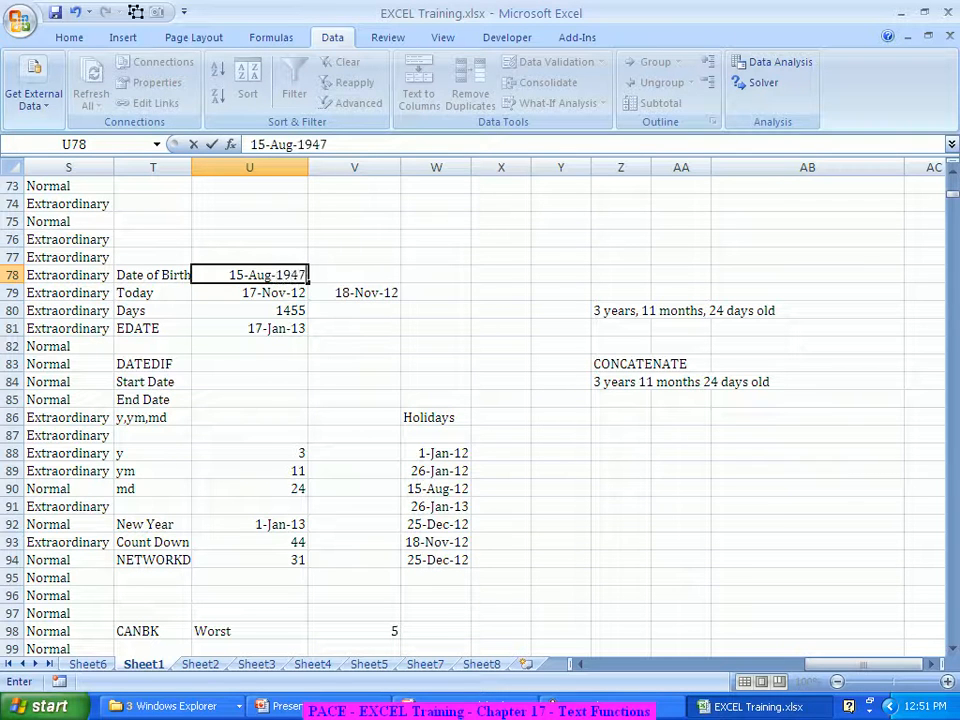
{"action": "key", "text": "Return"}
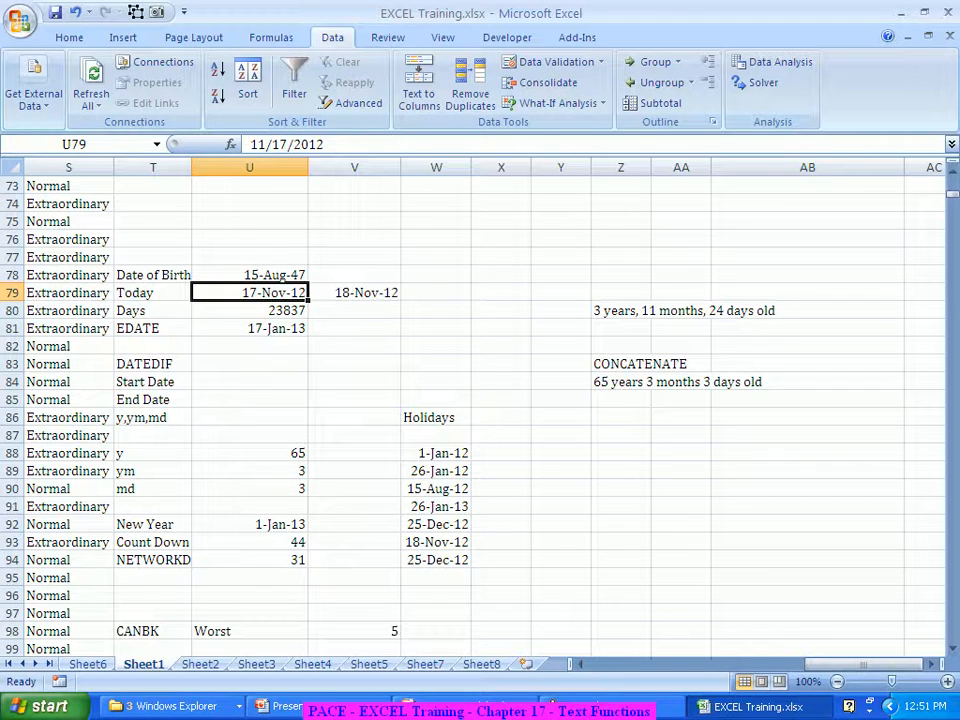
On Sheet8, enter a sample full name in O13
{"action": "left_click", "coordinate": [481, 664]}
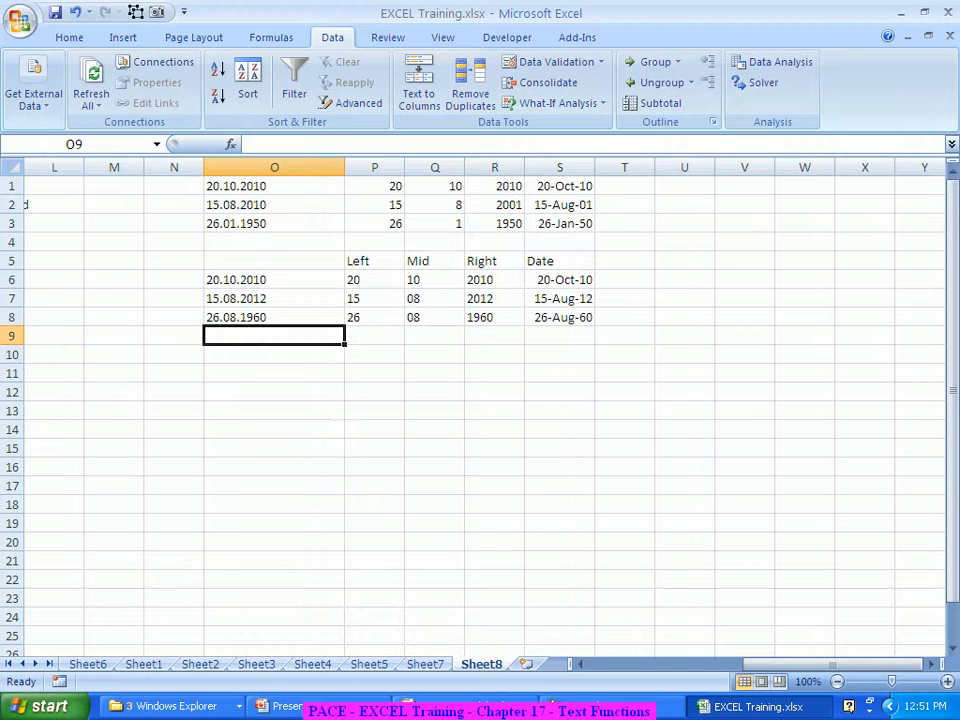
{"action": "left_click", "coordinate": [274, 410]}
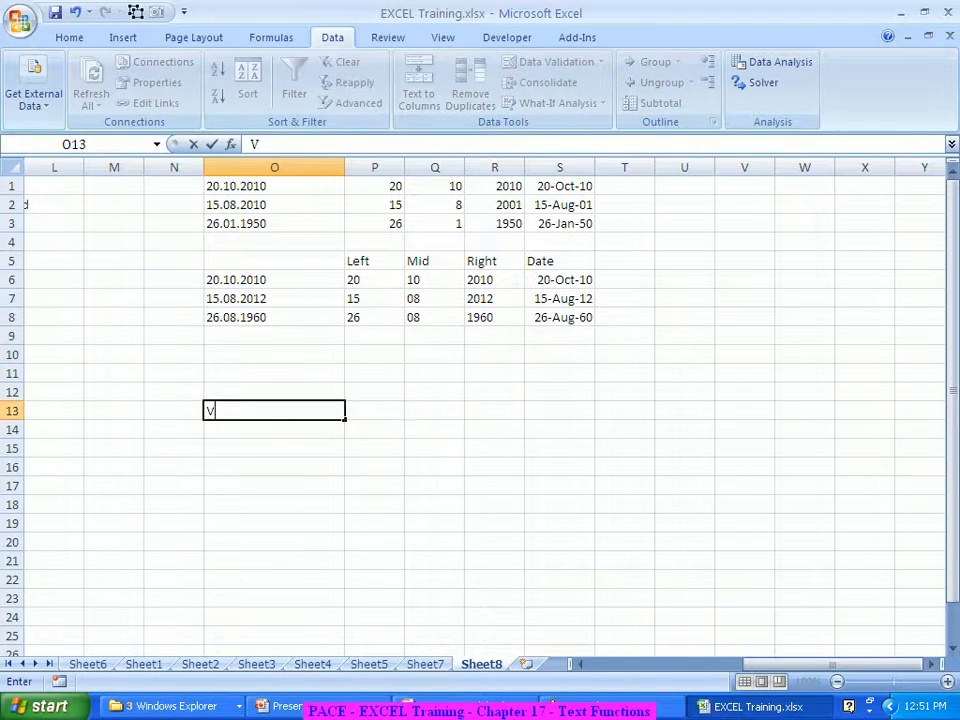
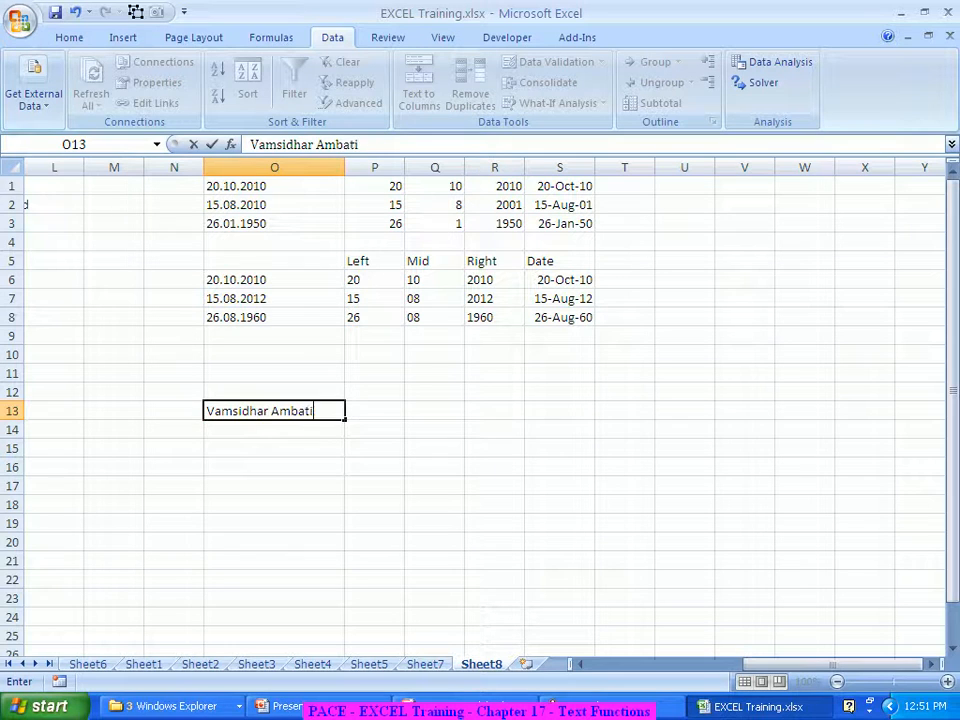
{"action": "key", "text": "Tab"}
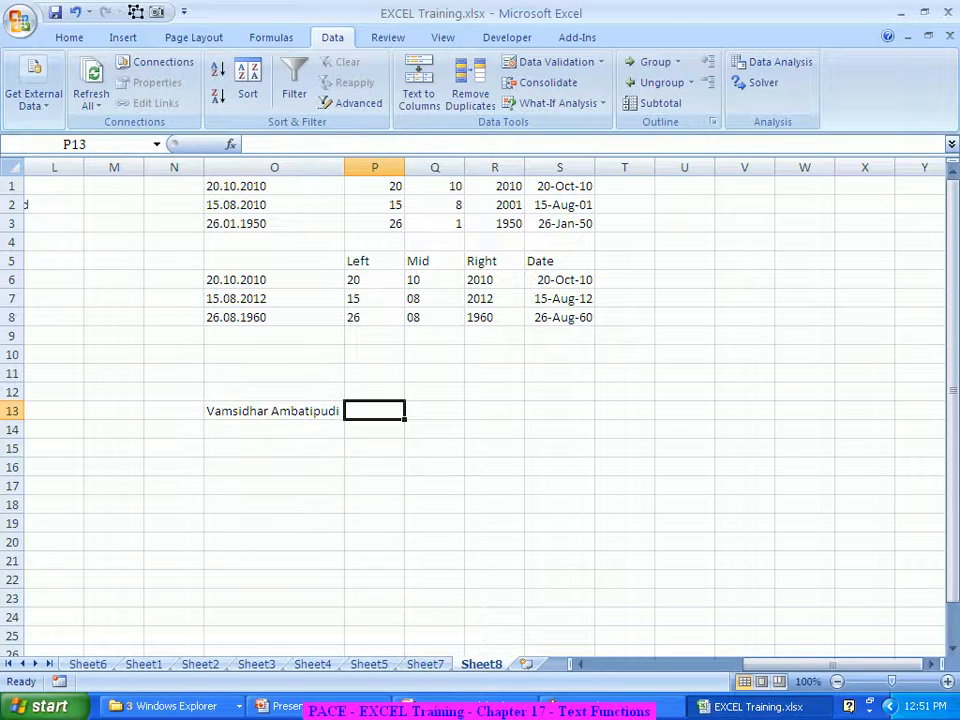
{"action": "key", "text": "Left"}
{"action": "key", "text": "Down"}
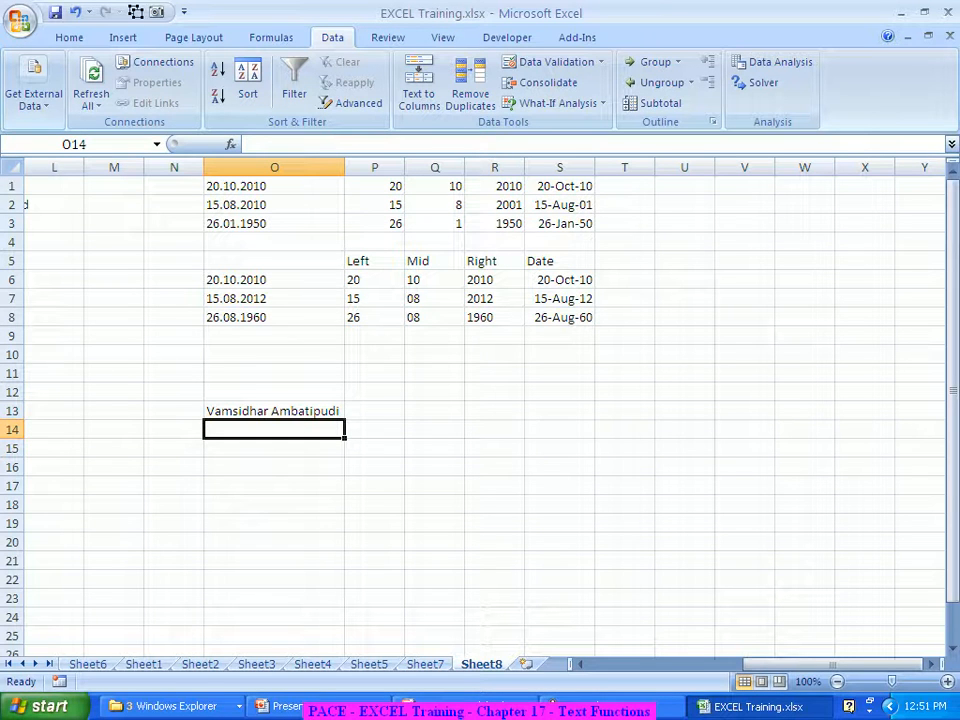
Enter =UPPER(O13) in O14 to show the name in capitals
{"action": "type", "text": "=up"}
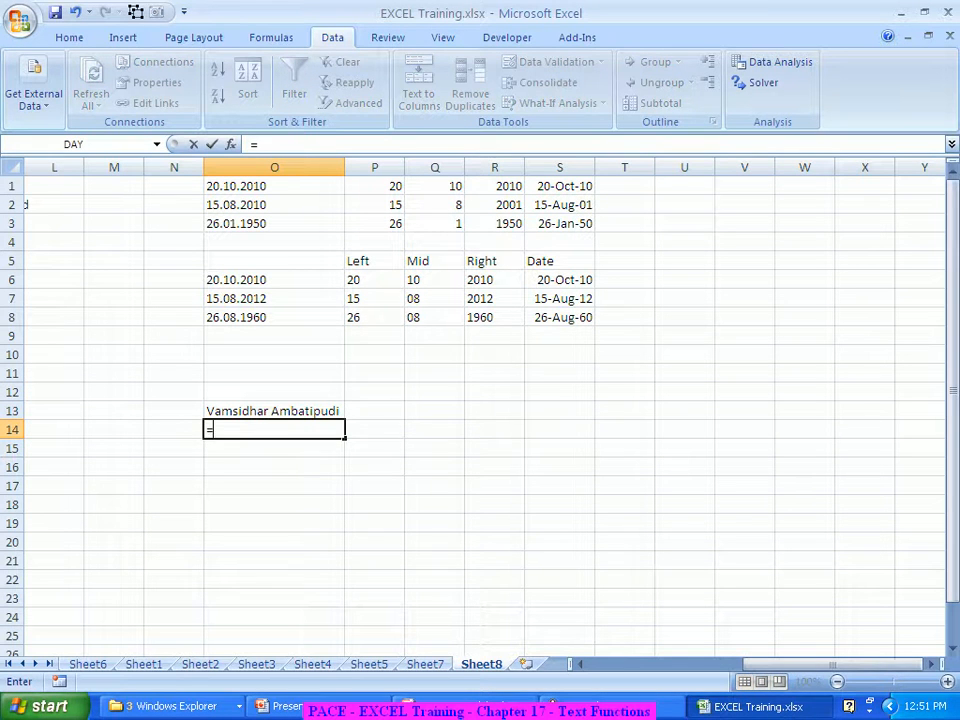
{"action": "key", "text": "Tab"}
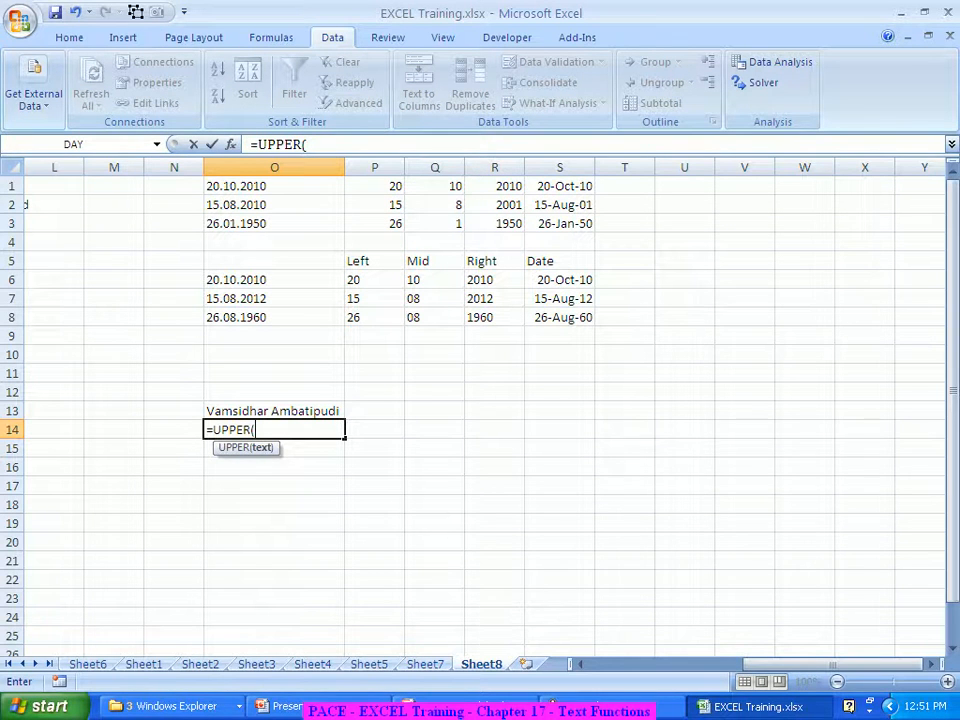
{"action": "key", "text": "ctrl+f"}
{"action": "key", "text": "Escape"}
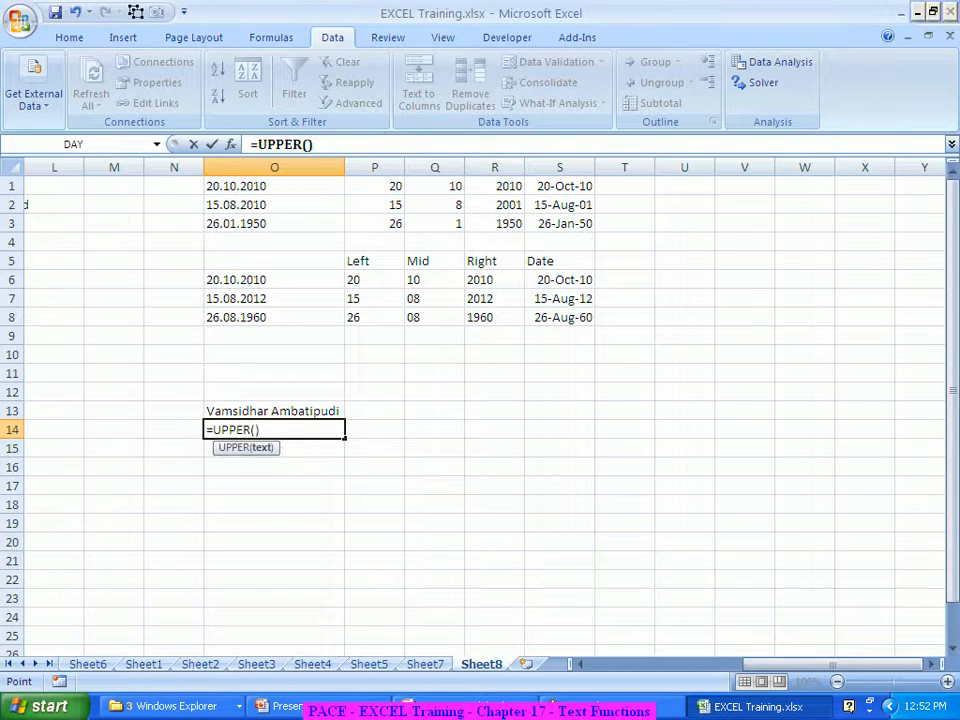
{"action": "key", "text": "ctrl+a"}
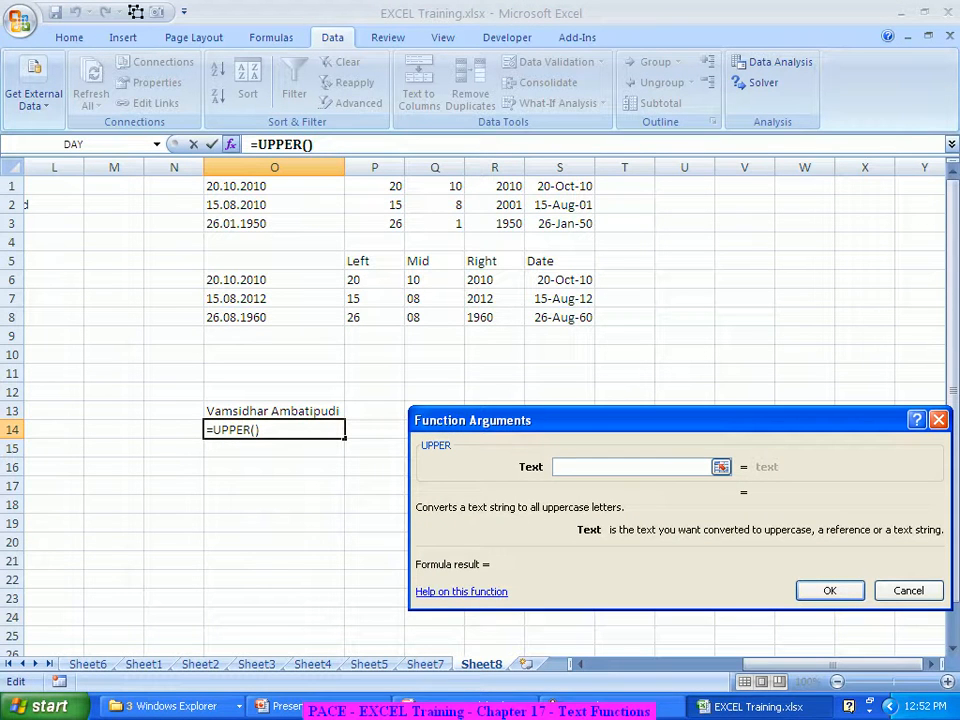
{"action": "left_click", "coordinate": [274, 410]}
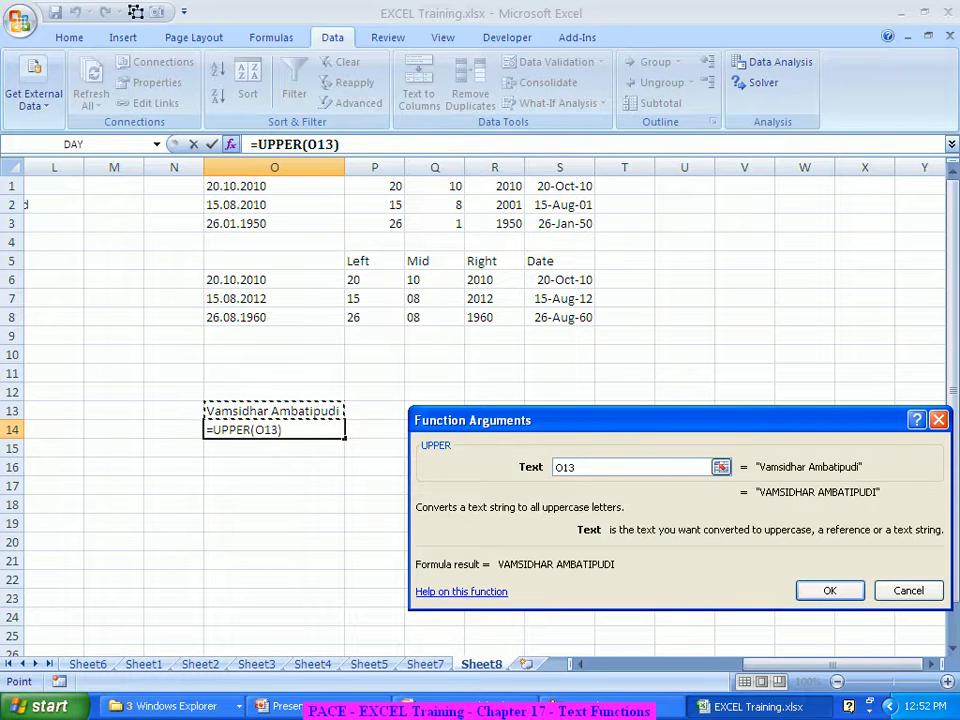
{"action": "key", "text": "Return"}
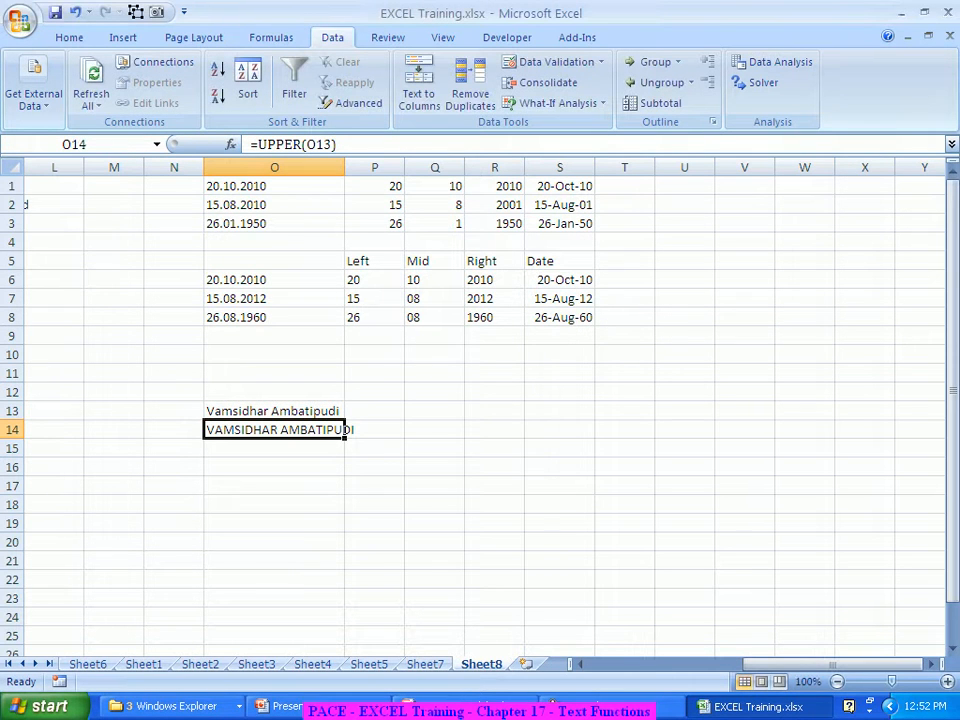
Enter =LOWER(O14) in O15 to show the name in lowercase
{"action": "left_click", "coordinate": [274, 448]}
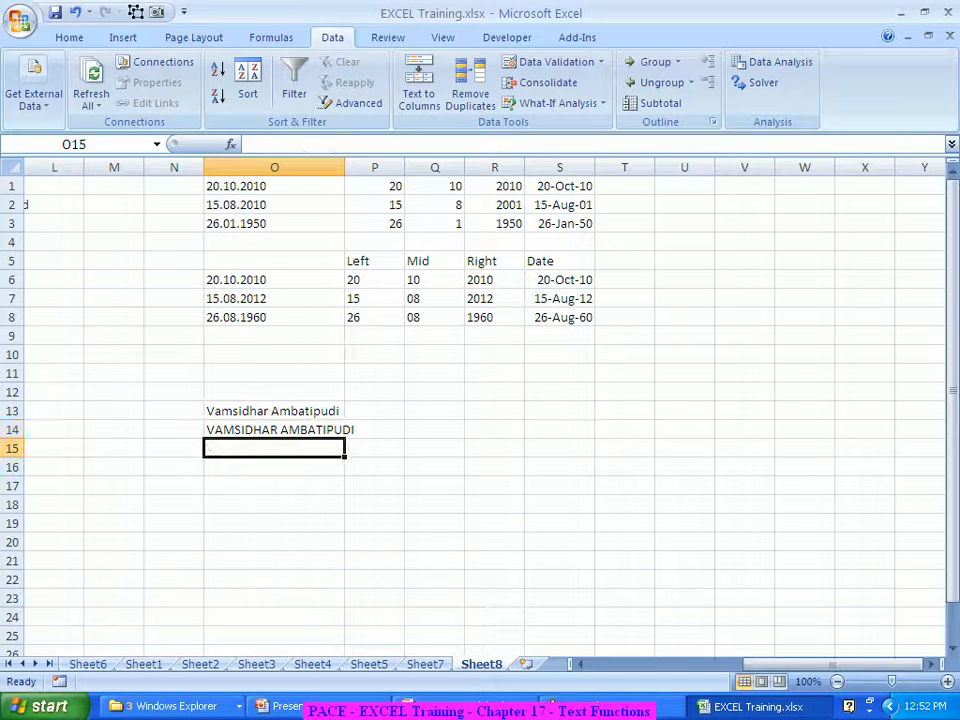
{"action": "type", "text": "=lo"}
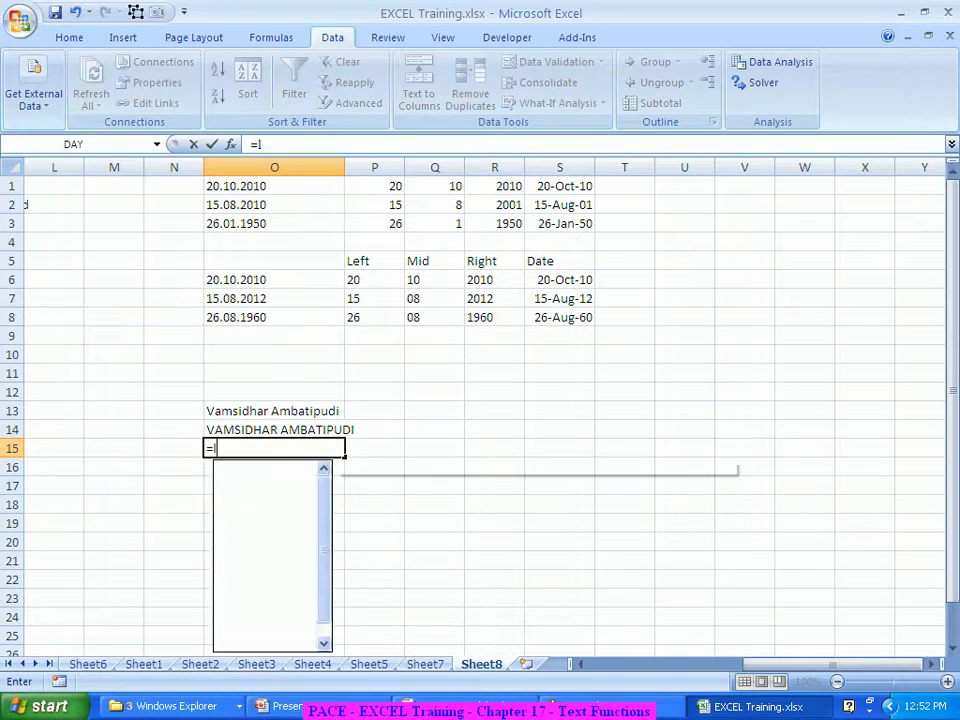
{"action": "type", "text": "w"}
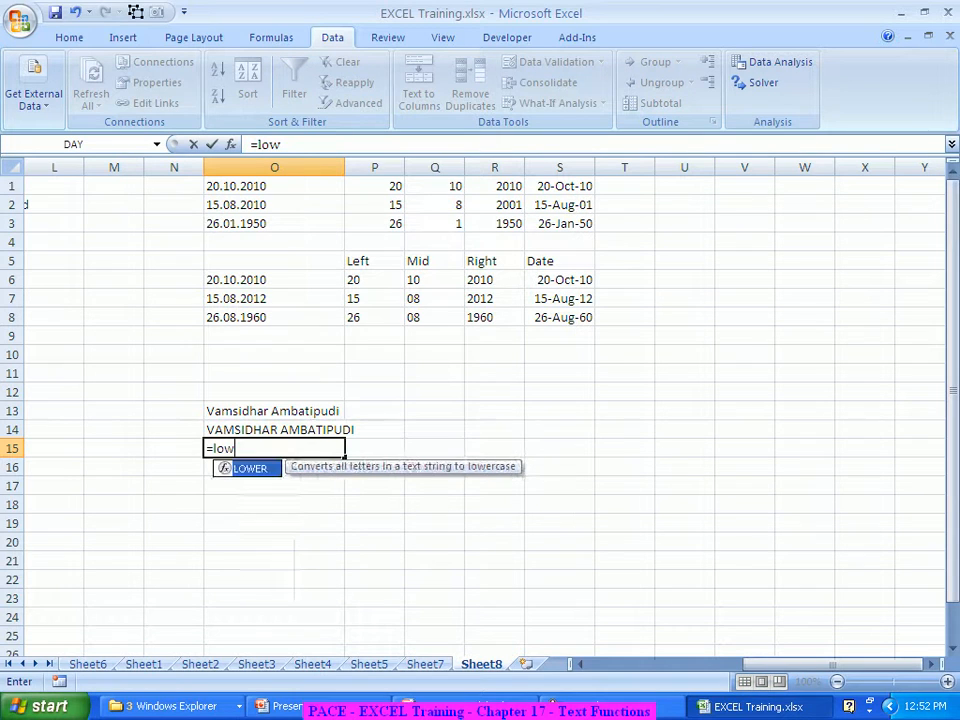
{"action": "key", "text": "Tab"}
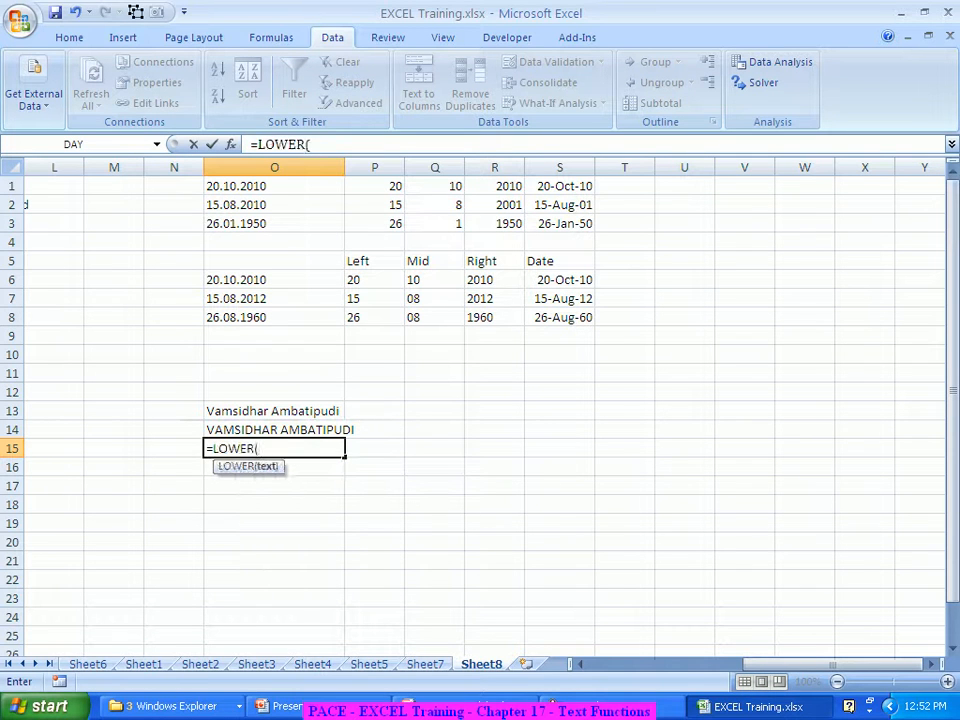
{"action": "key", "text": "ctrl+a"}
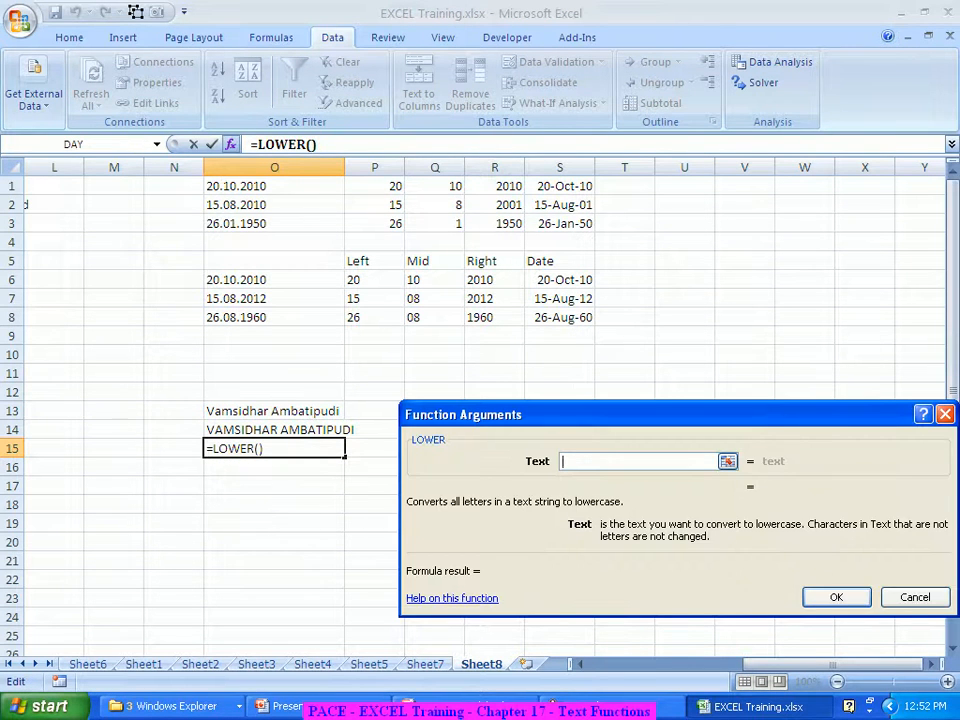
{"action": "key", "text": "Up"}
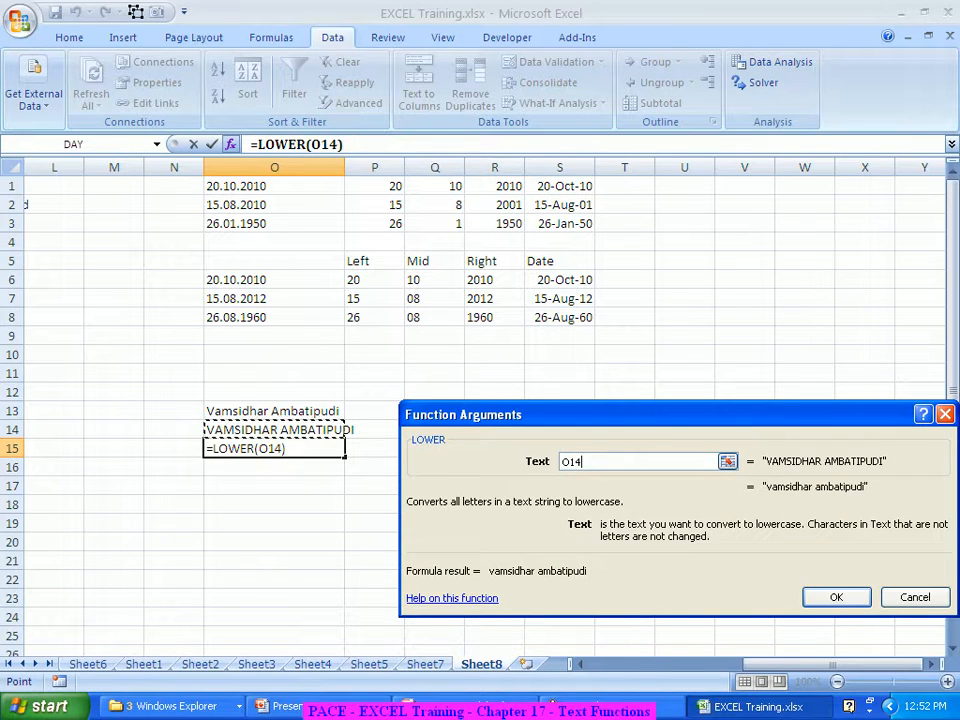
{"action": "key", "text": "Return"}
{"action": "key", "text": "Down"}
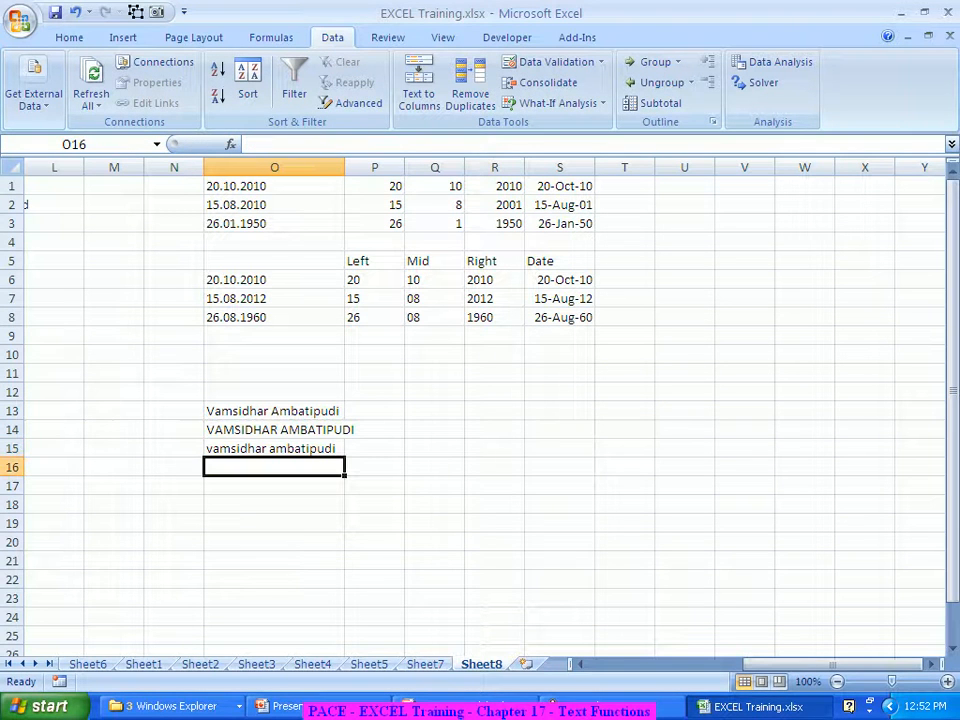
{"action": "type", "text": "="}
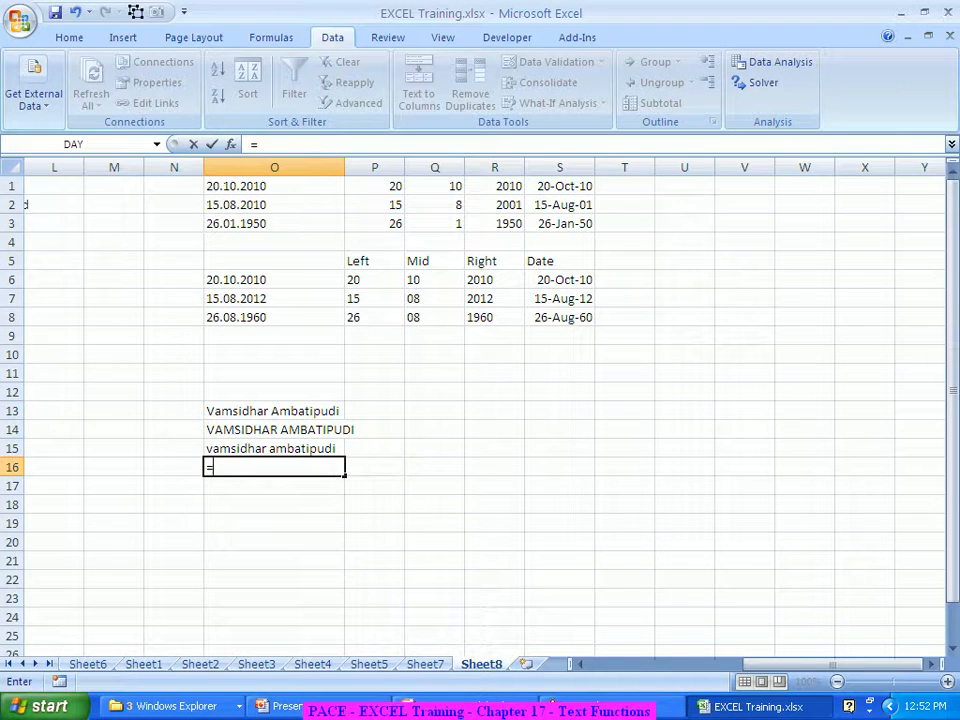
{"action": "type", "text": "pro"}
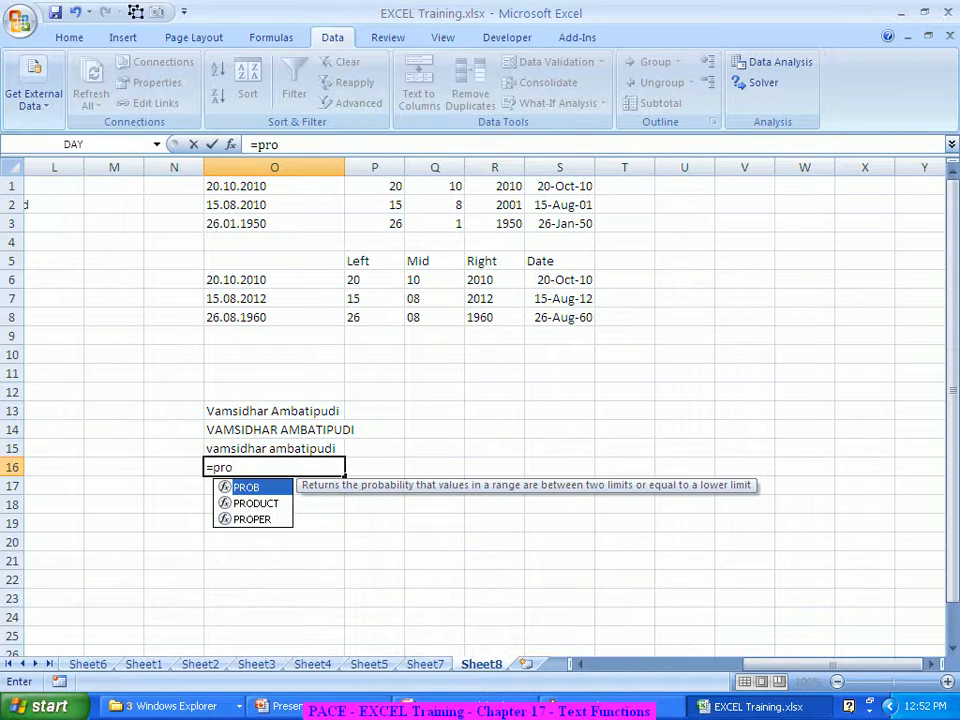
Enter =PROPER(O15) in O16 so the name appears with each word capitalised
{"action": "key", "text": "Down"}
{"action": "key", "text": "Down"}
{"action": "key", "text": "Tab"}
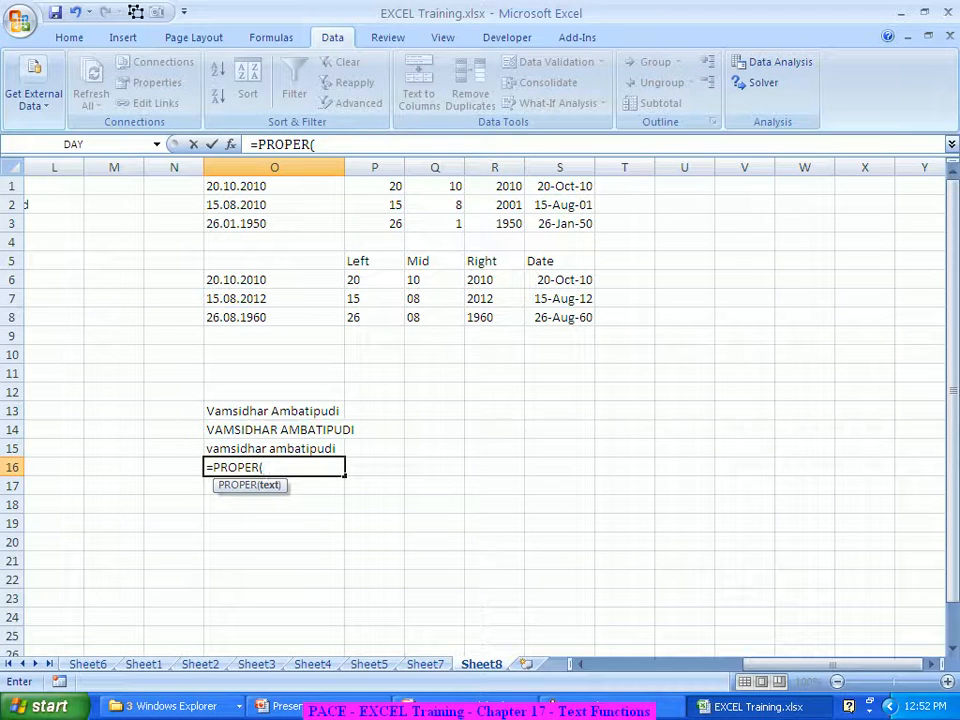
{"action": "key", "text": "ctrl+a"}
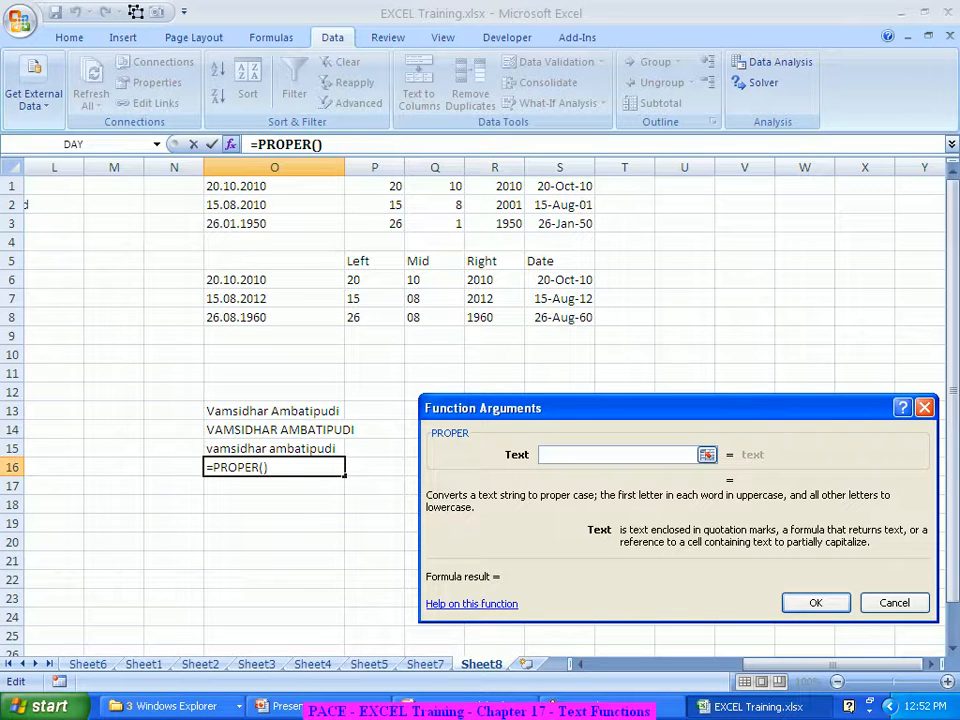
{"action": "type", "text": "O15"}
{"action": "key", "text": "Return"}
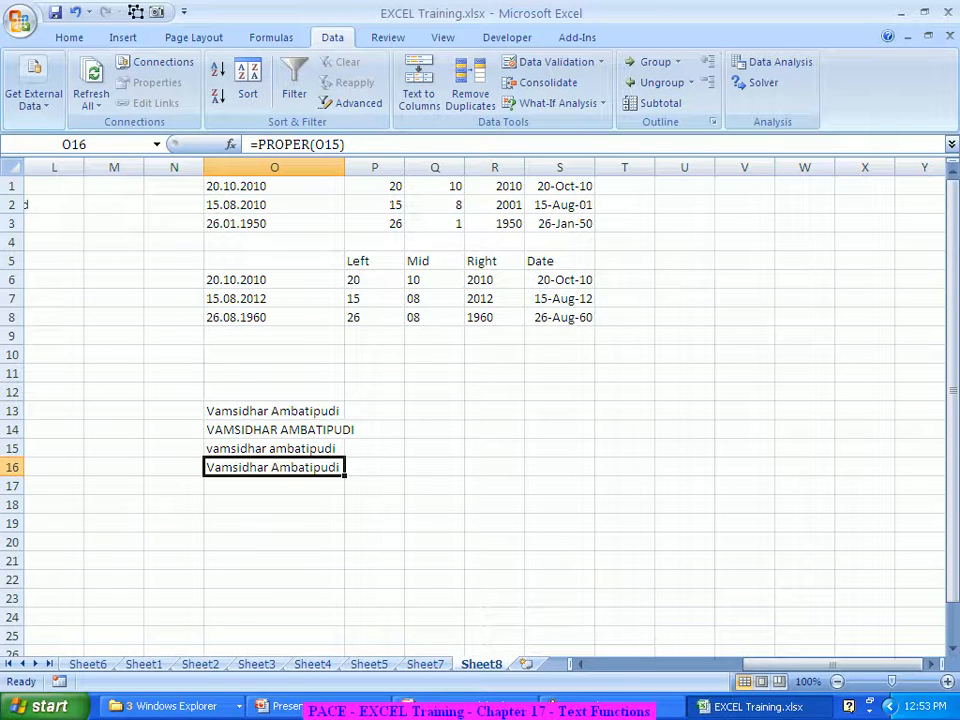
Enter sadggre, sadfgasg, saefrgtr, yre, sdfagvd, wer and sagsdgv down S12:S18
{"action": "scroll", "coordinate": [480, 410], "scroll_direction": "down", "scroll_amount": 2}
{"action": "scroll", "coordinate": [480, 410], "scroll_direction": "up", "scroll_amount": 2}
{"action": "left_click", "coordinate": [559, 392]}
{"action": "type", "text": "sadggre"}
{"action": "key", "text": "Return"}
{"action": "type", "text": "sadfgas"}
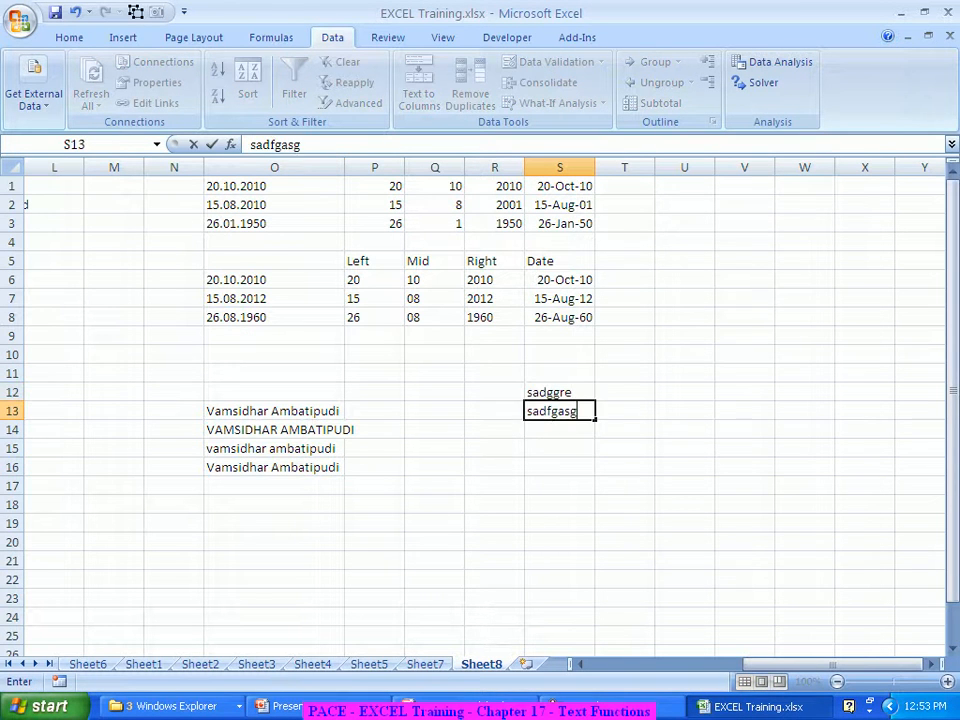
{"action": "type", "text": "g"}
{"action": "key", "text": "Return"}
{"action": "type", "text": "saefrgtr"}
{"action": "key", "text": "Return"}
{"action": "type", "text": "yre"}
{"action": "key", "text": "Return"}
{"action": "type", "text": "sdfagv"}
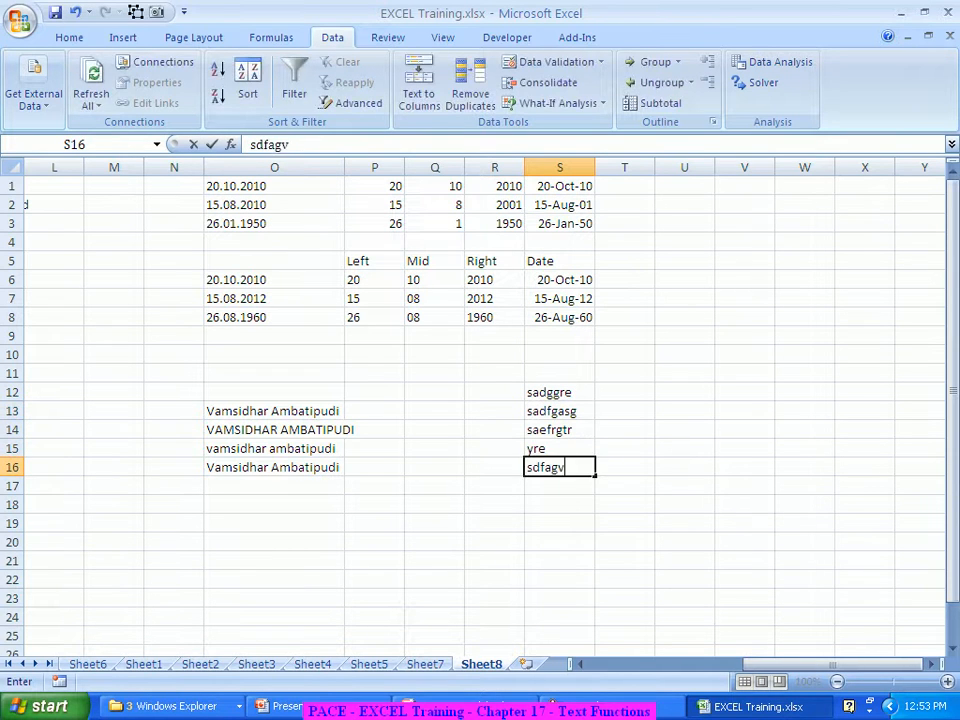
{"action": "type", "text": "d"}
{"action": "key", "text": "Return"}
{"action": "type", "text": "wer"}
{"action": "key", "text": "Return"}
{"action": "type", "text": "sagsdgv"}
{"action": "key", "text": "Return"}
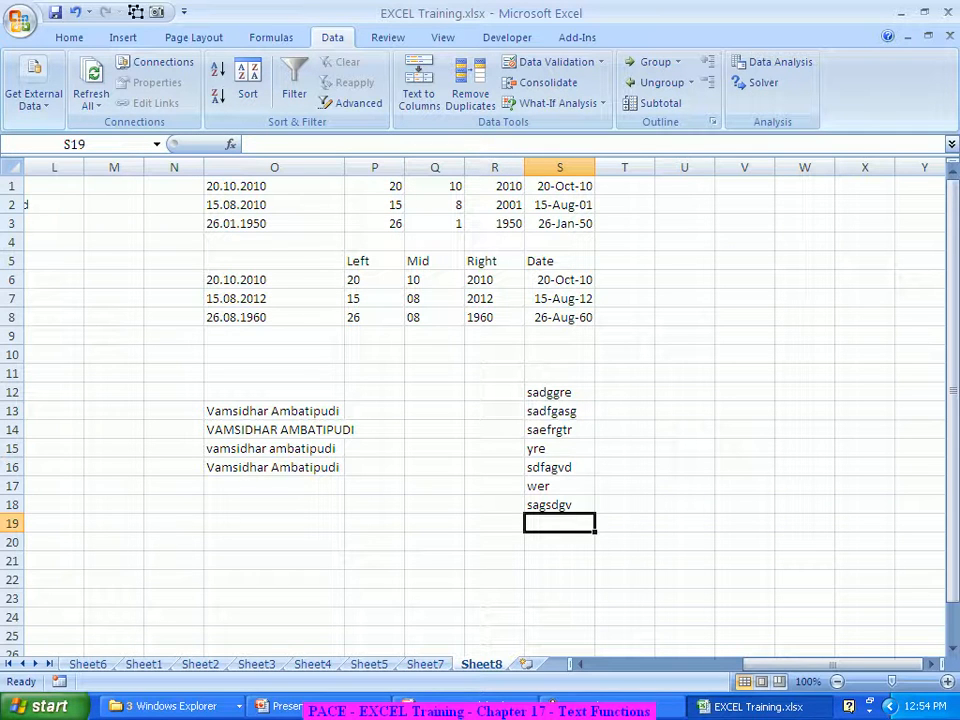
{"action": "left_click", "coordinate": [624, 392]}
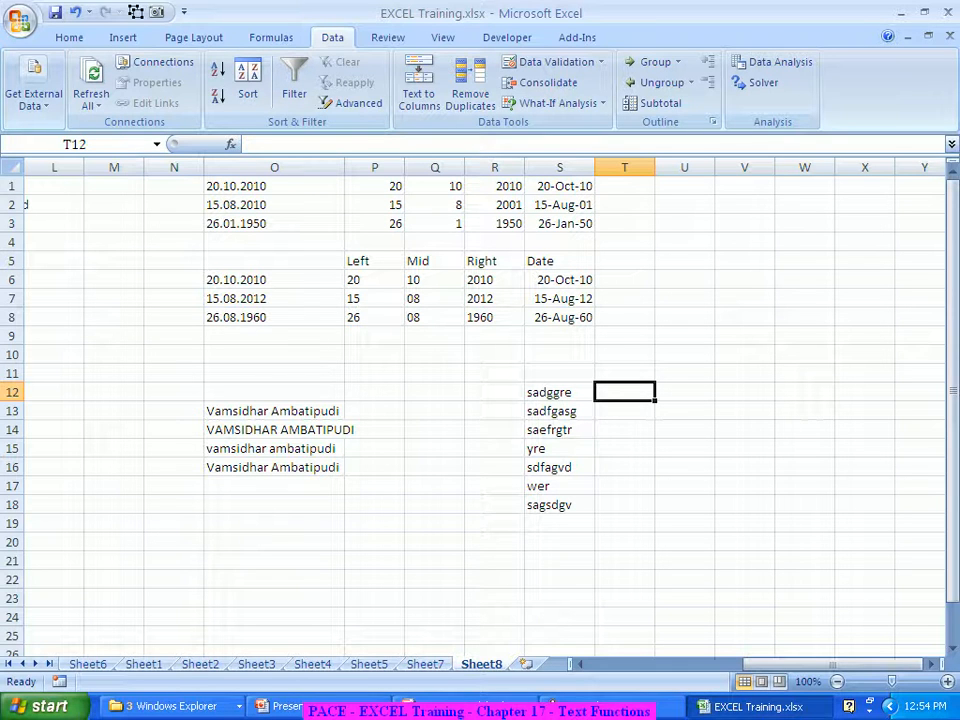
Type the heading SEARCH into cell T11
{"action": "key", "text": "Up"}
{"action": "type", "text": "S"}
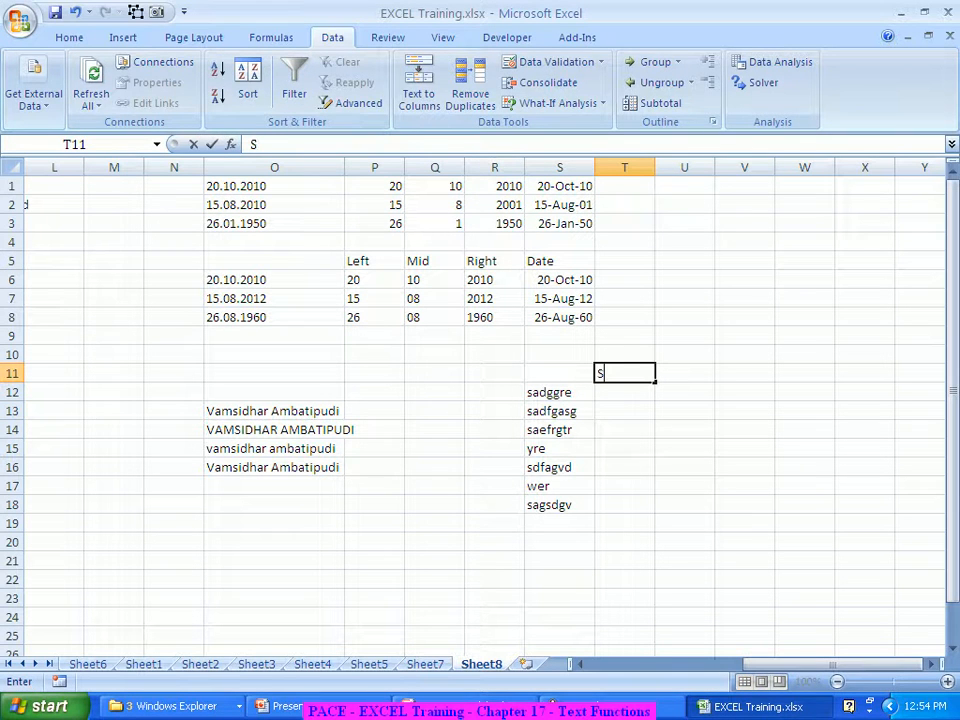
{"action": "type", "text": "EARCH"}
{"action": "key", "text": "Return"}
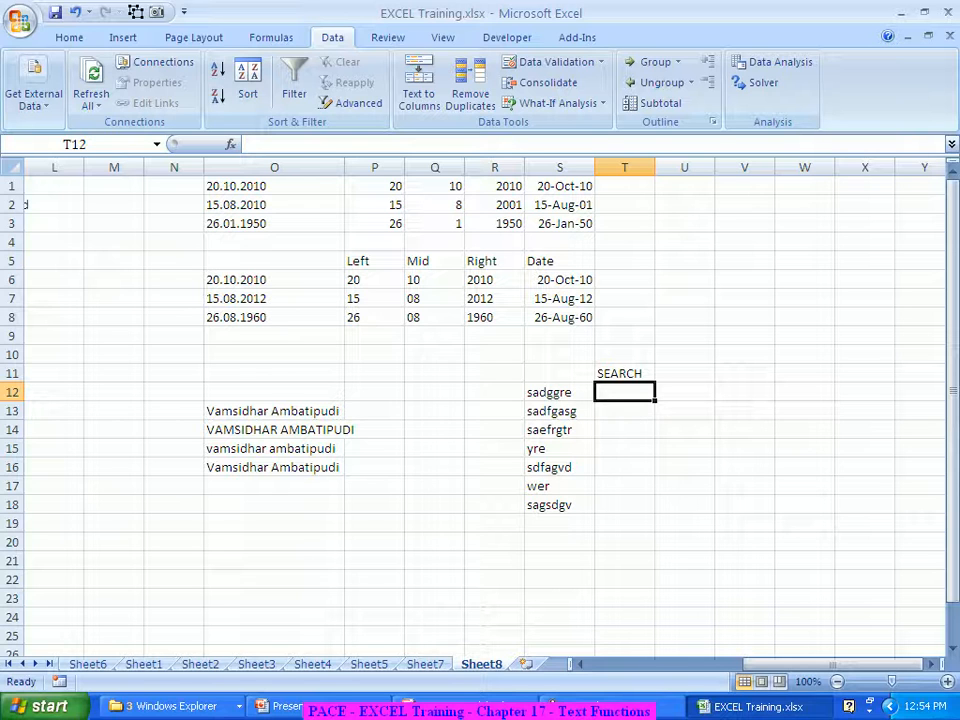
Enter =SEARCH("g",S12) in T12 with no start position, returning 4
{"action": "type", "text": "=se"}
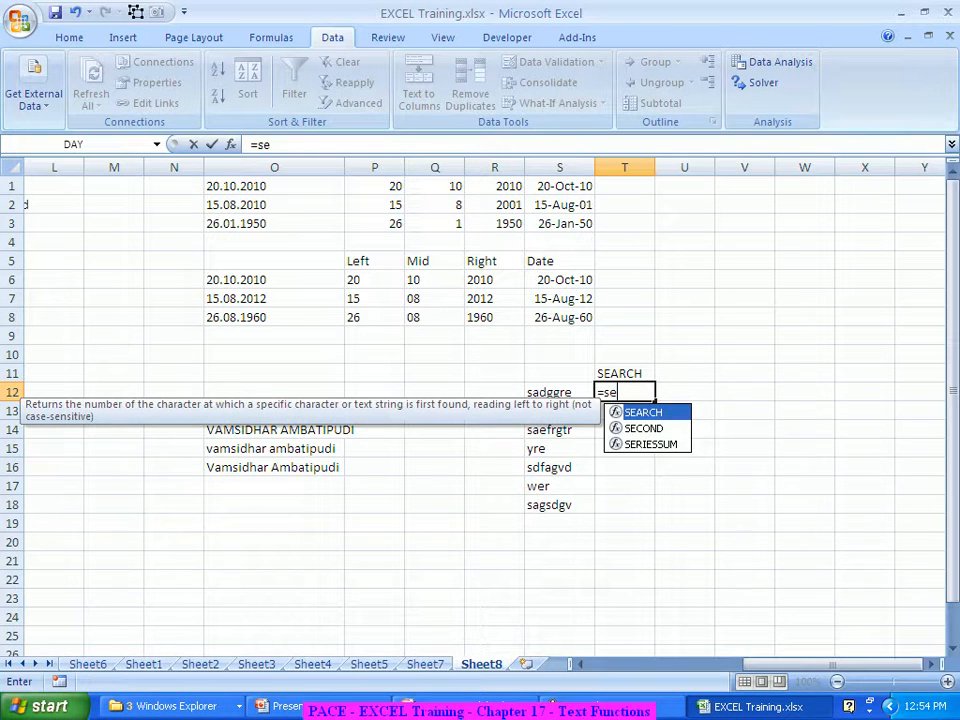
{"action": "key", "text": "Tab"}
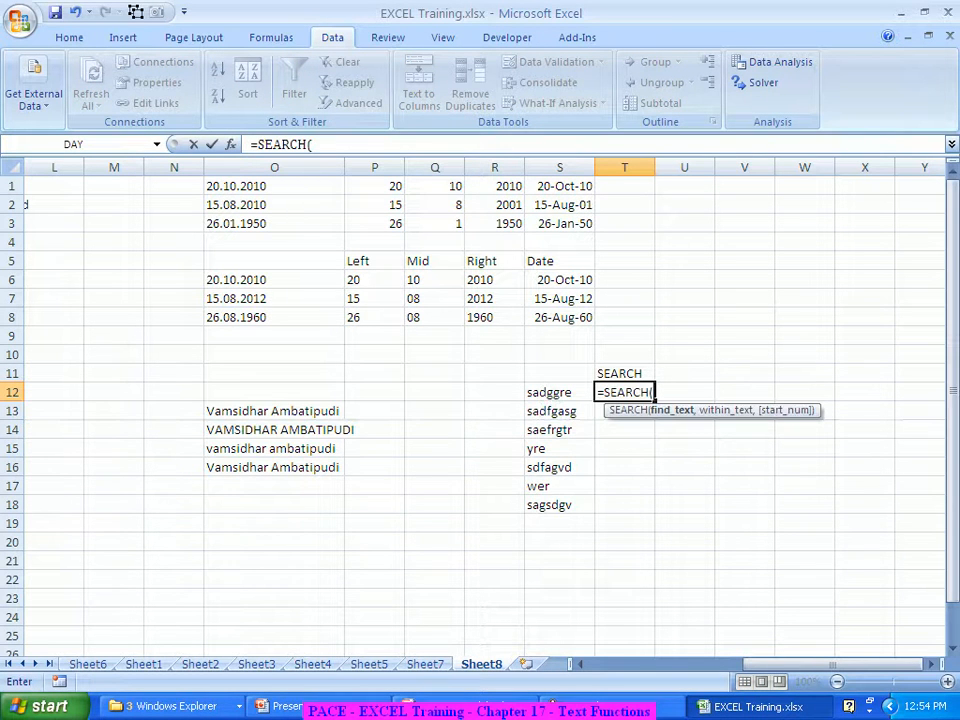
{"action": "key", "text": "ctrl+a"}
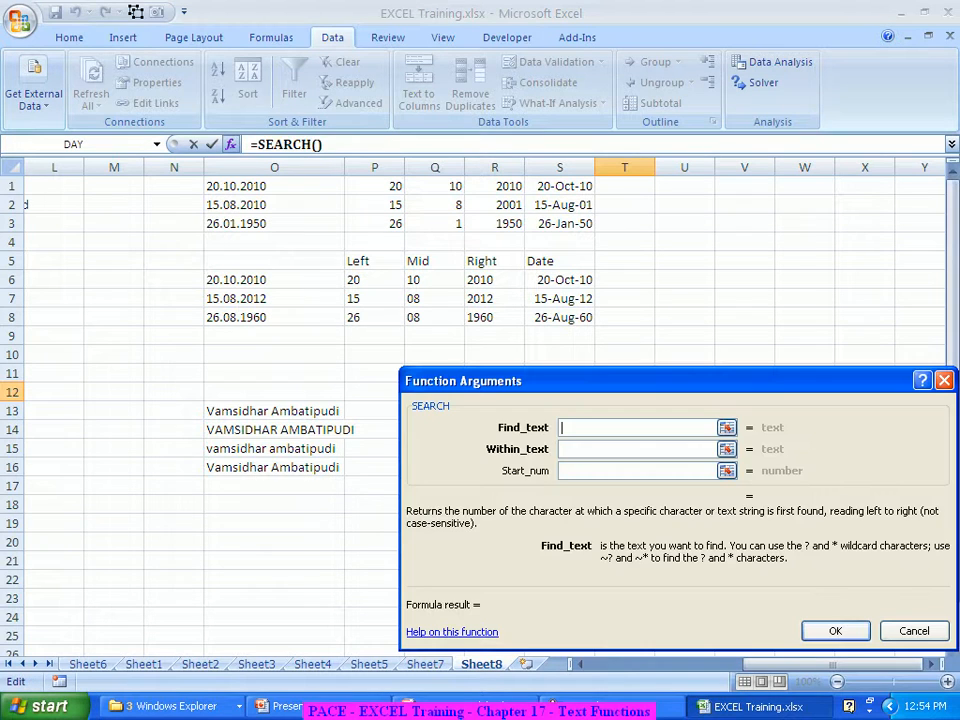
{"action": "left_click_drag", "start_coordinate": [560, 381], "coordinate": [334, 27]}
{"action": "type", "text": "g"}
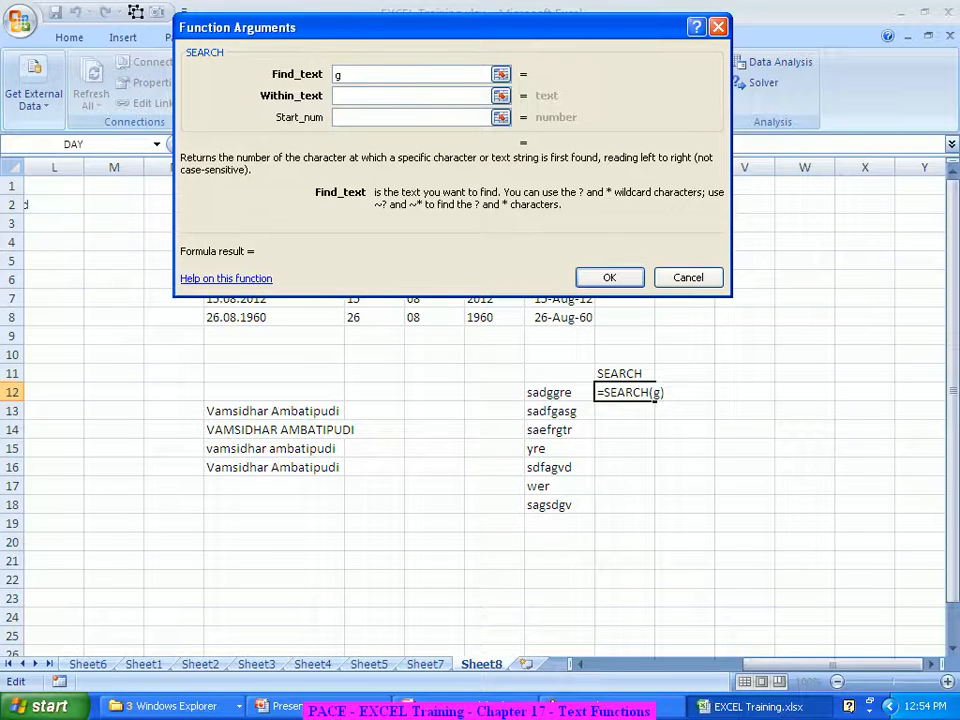
{"action": "key", "text": "Tab"}
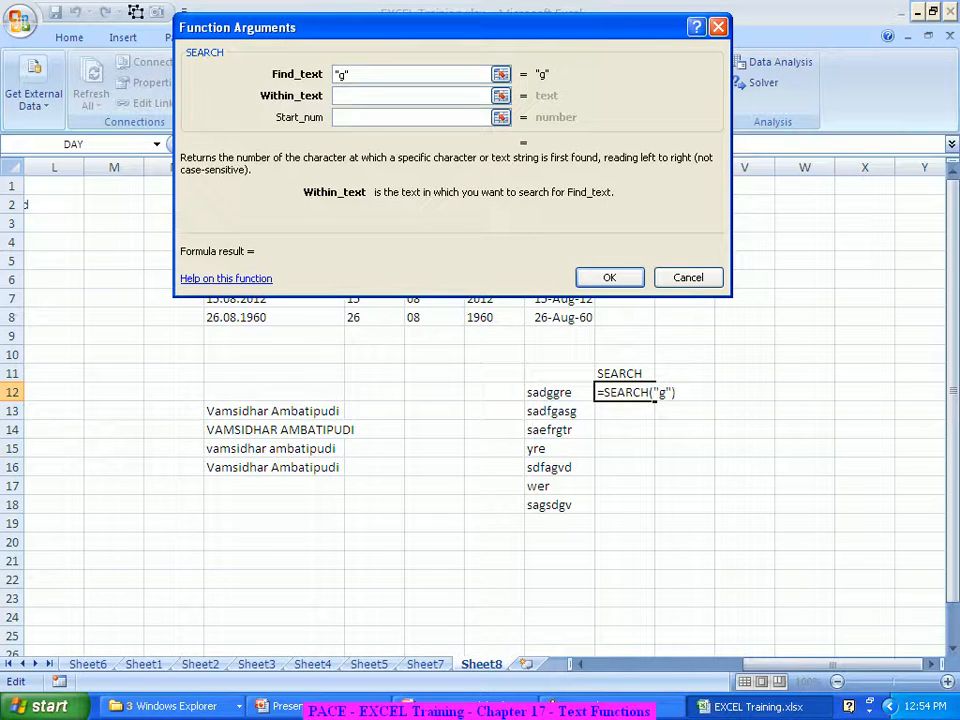
{"action": "left_click", "coordinate": [548, 392]}
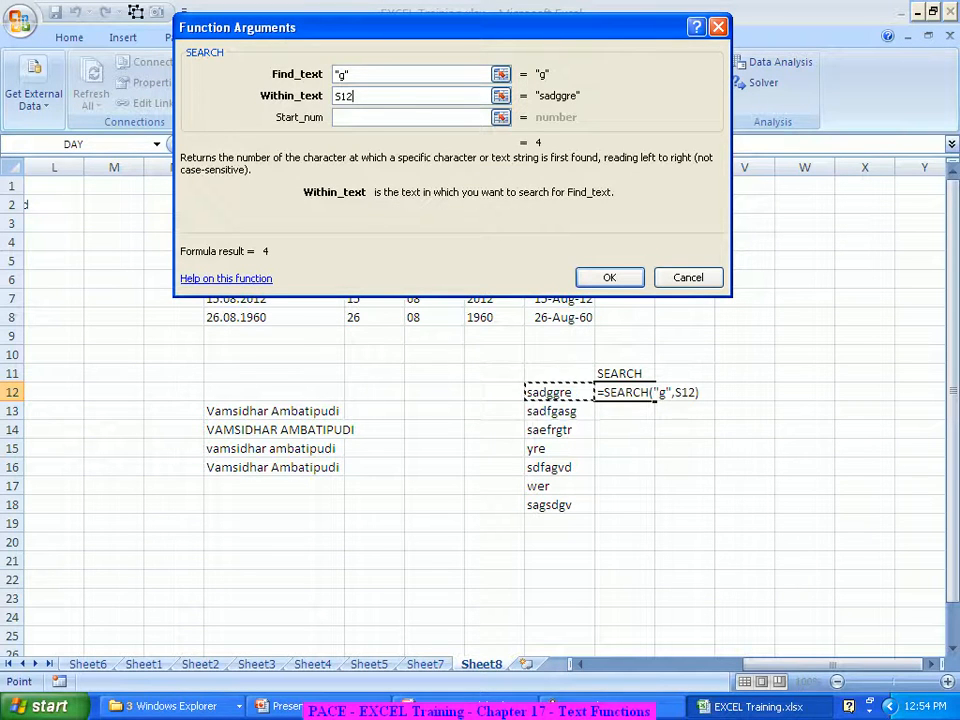
{"action": "key", "text": "Tab"}
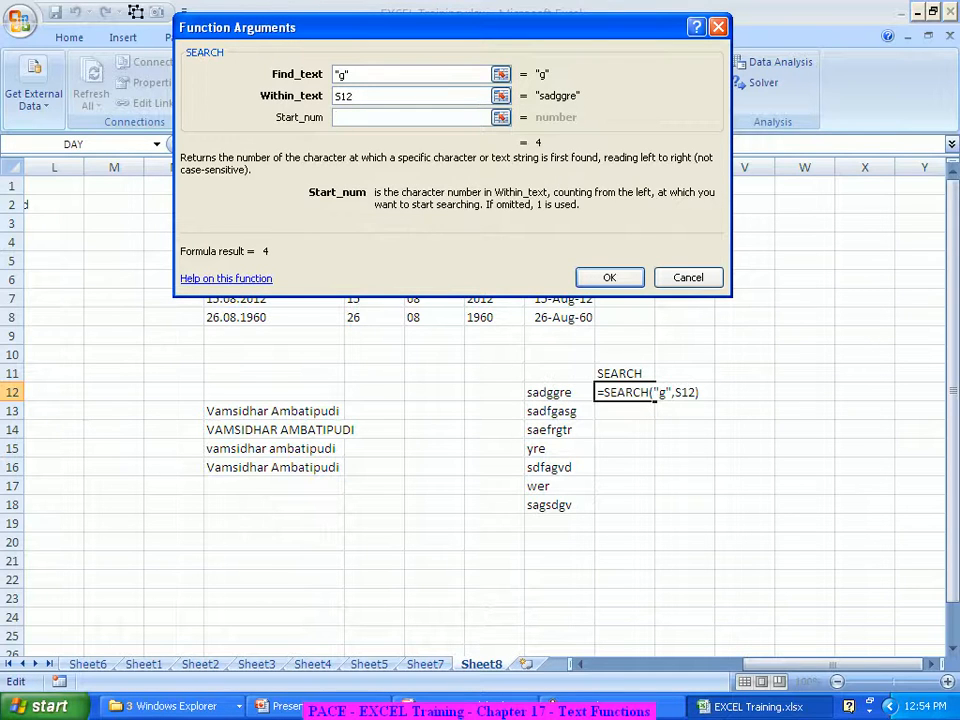
{"action": "type", "text": "1"}
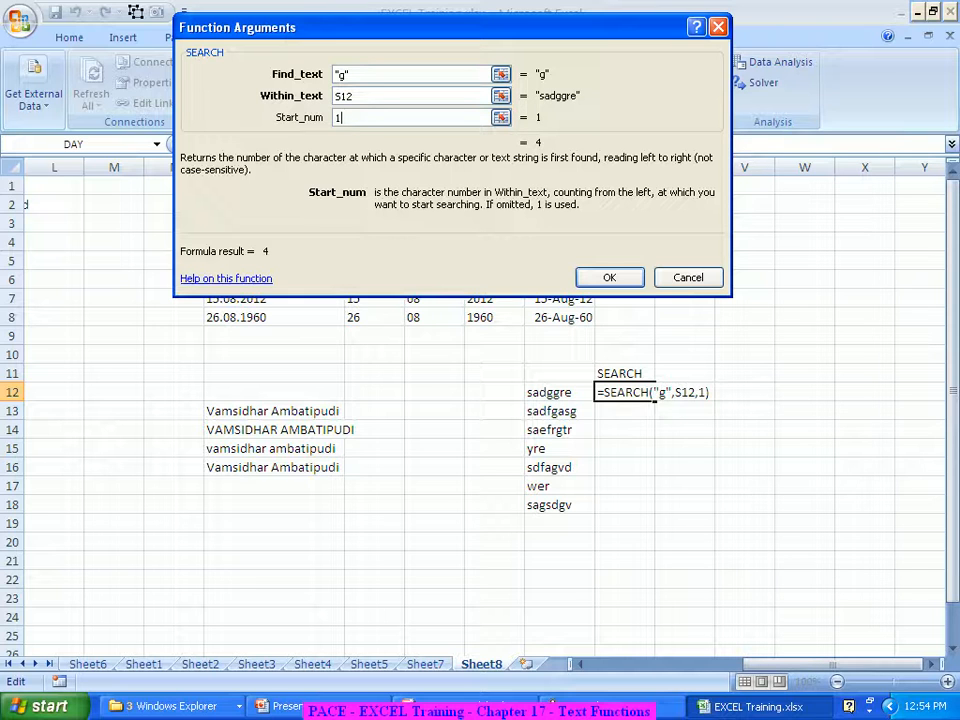
{"action": "key", "text": "BackSpace"}
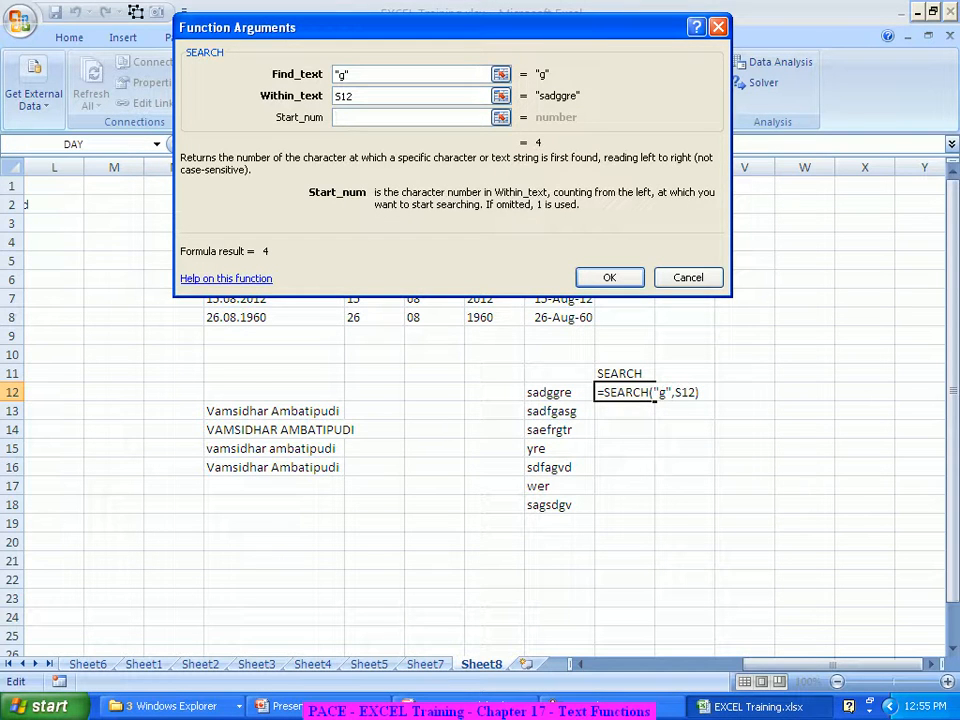
{"action": "key", "text": "Return"}
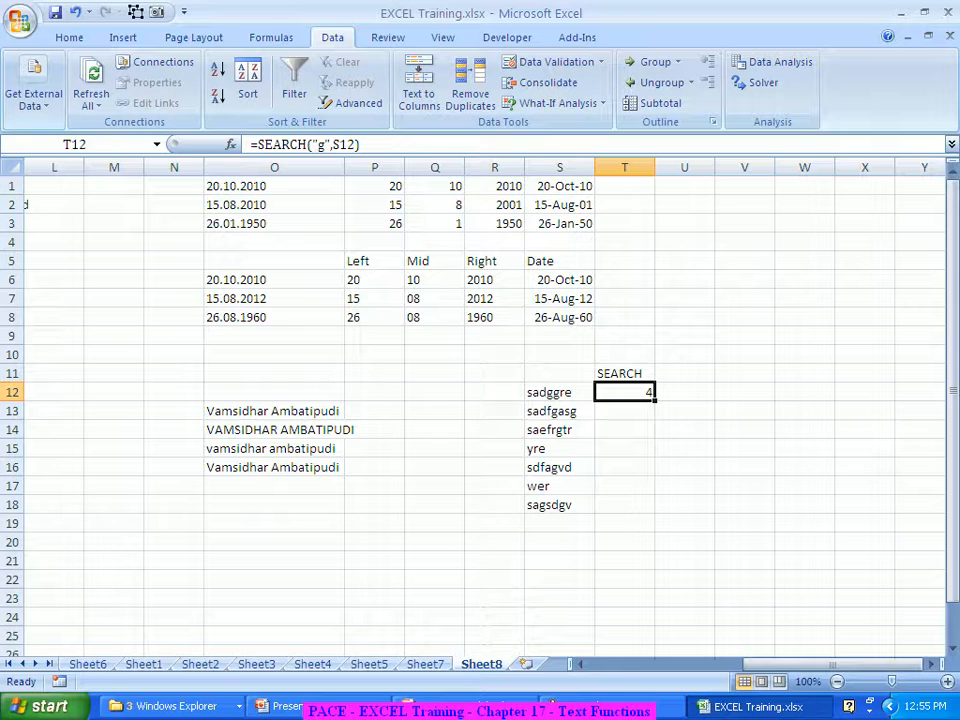
Fill the SEARCH formula down to T18 and check the #VALUE! errors in T15 and T17
{"action": "left_click_drag", "start_coordinate": [655, 400], "coordinate": [654, 512]}
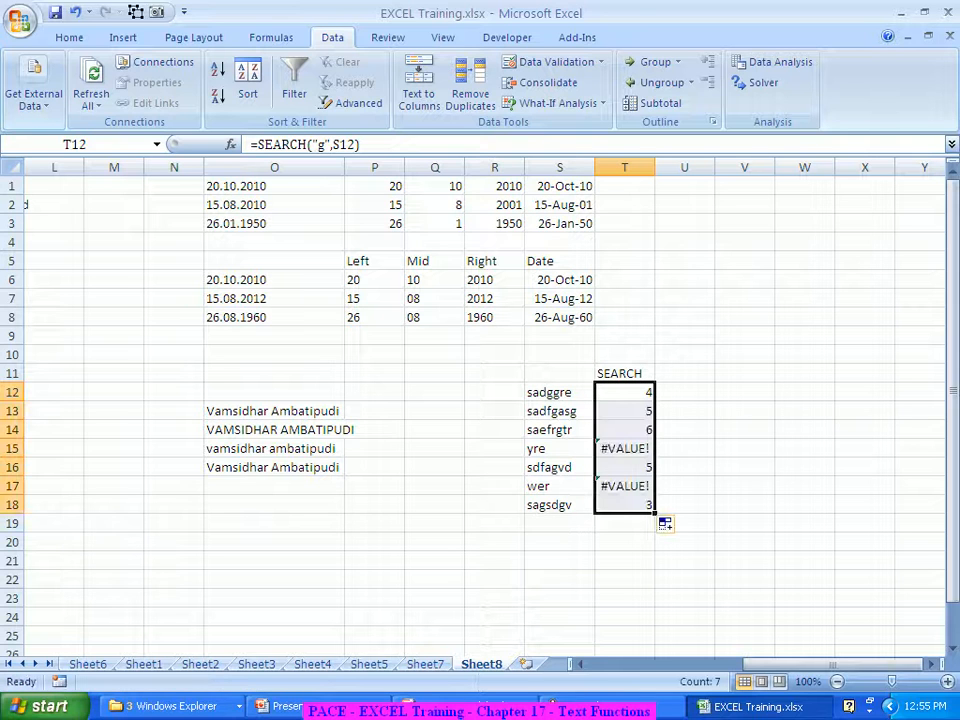
{"action": "left_click", "coordinate": [624, 448]}
{"action": "left_click", "coordinate": [624, 486]}
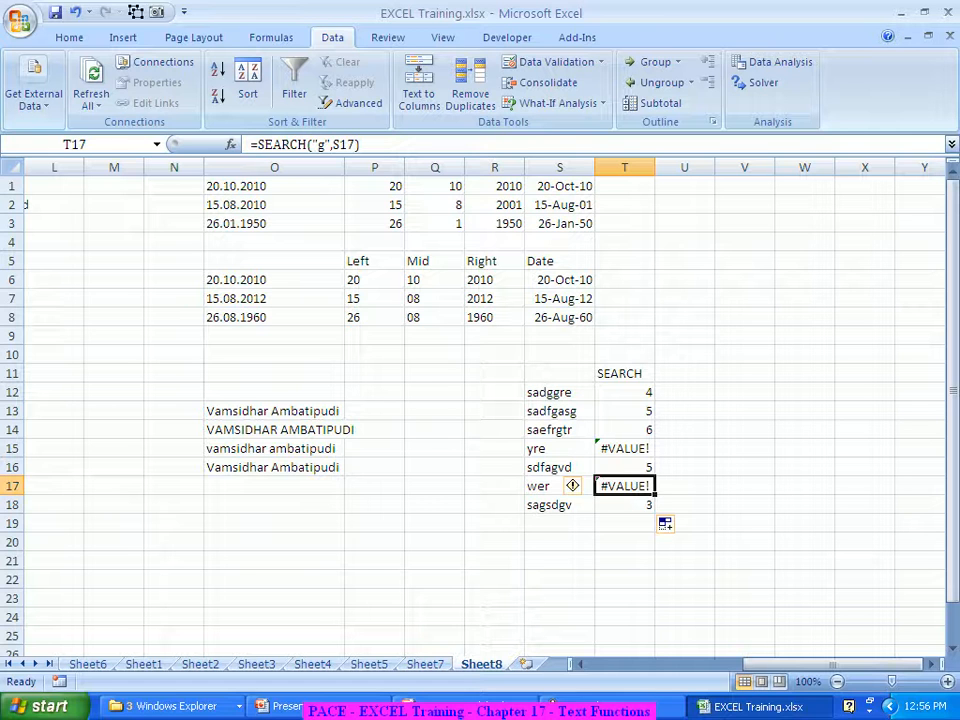
{"action": "left_click", "coordinate": [624, 392]}
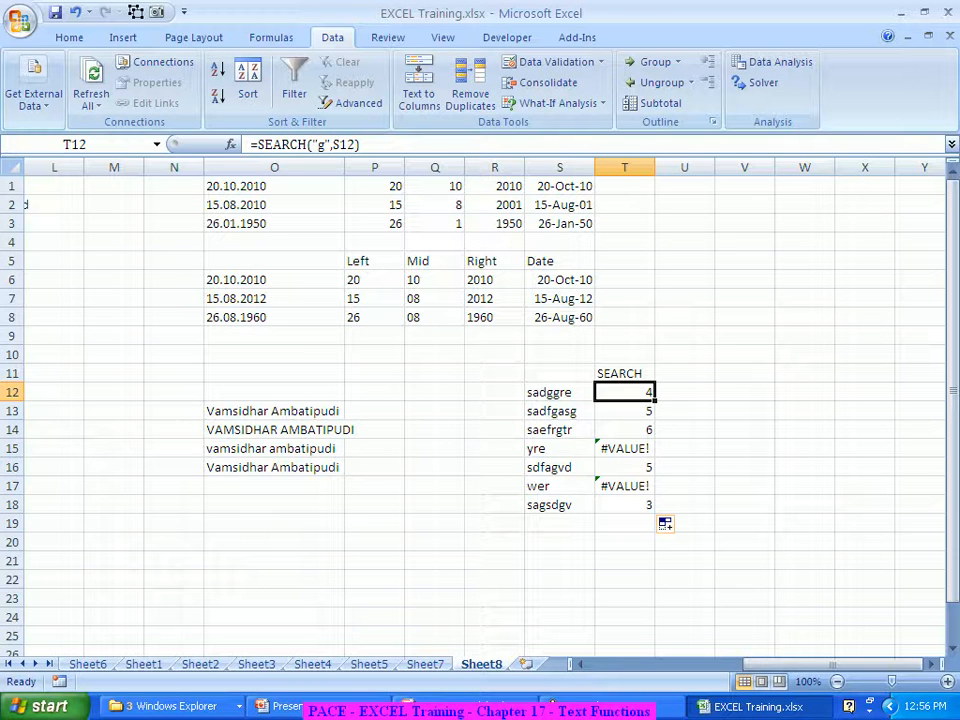
Wrap T12's SEARCH in IF(ISERR(...)) with "No g is present" as the error result
{"action": "left_click", "coordinate": [255, 144]}
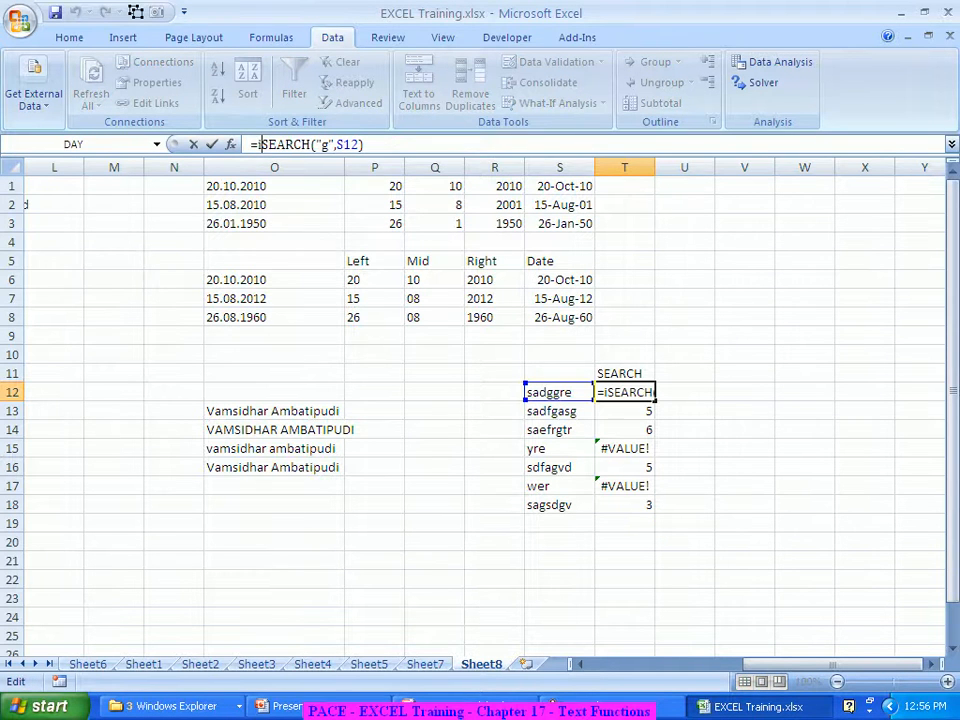
{"action": "type", "text": "if"}
{"action": "key", "text": "Tab"}
{"action": "type", "text": "ISERR("}
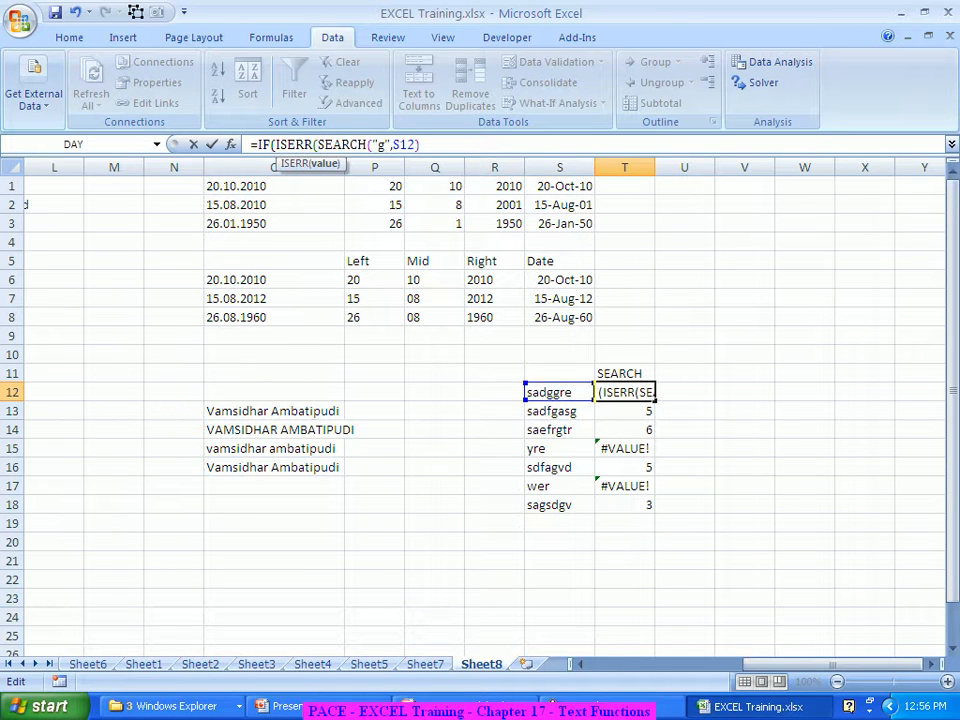
{"action": "left_click", "coordinate": [420, 144]}
{"action": "type", "text": ")"}
{"action": "type", "text": ","}
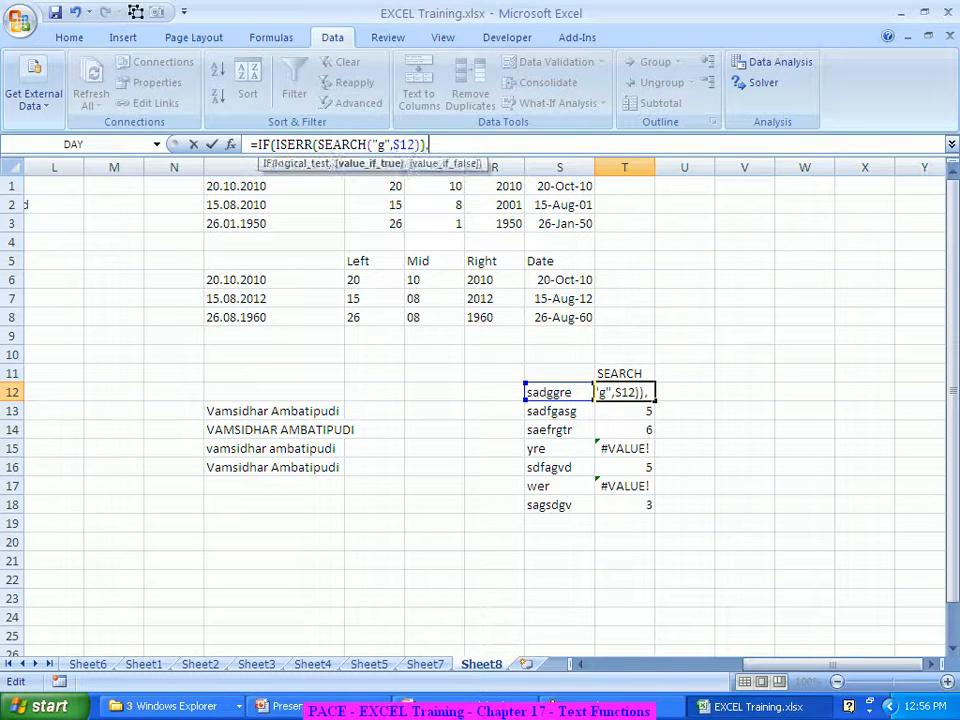
{"action": "type", "text": "\"No g i"}
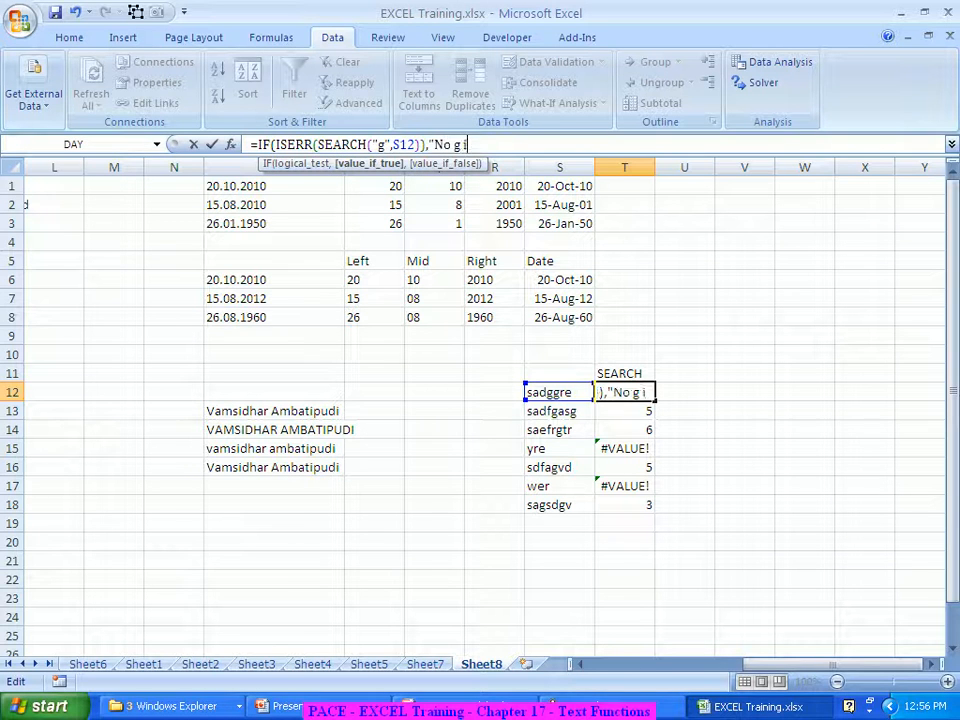
{"action": "type", "text": "s present\""}
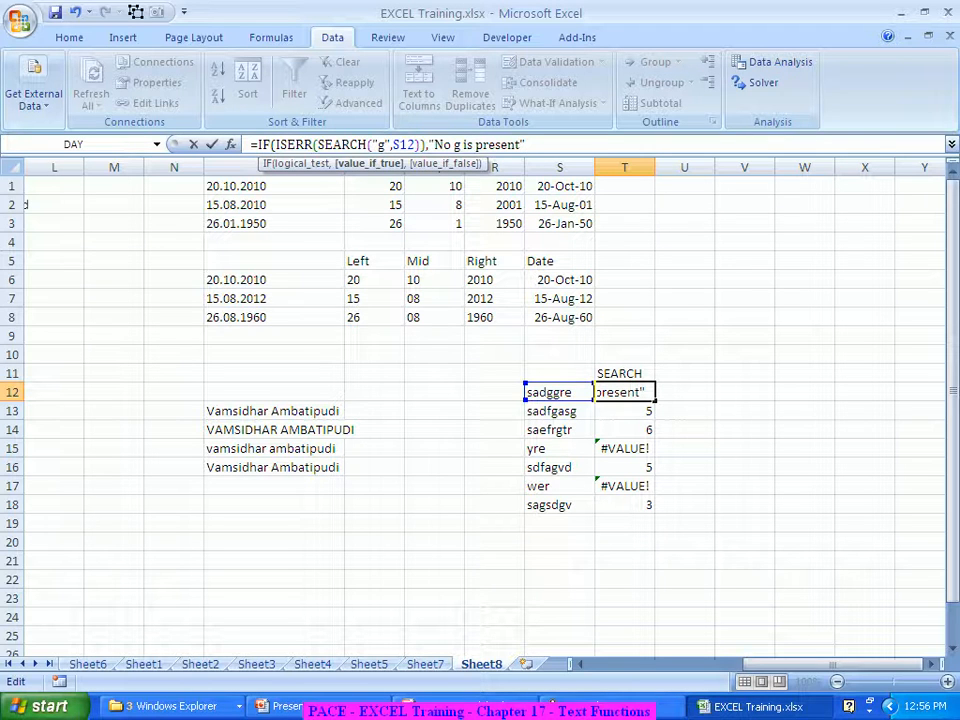
{"action": "type", "text": ","}
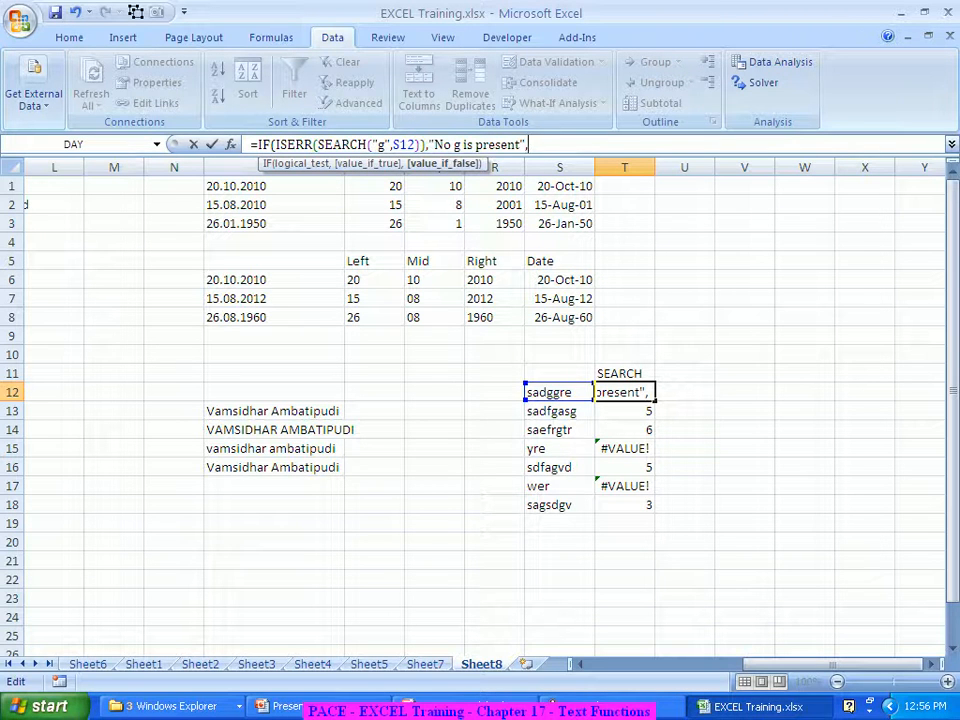
Finish the IF formula with SEARCH("g",S12) as its value and fill it down to T18
{"action": "left_click_drag", "start_coordinate": [318, 145], "coordinate": [421, 145]}
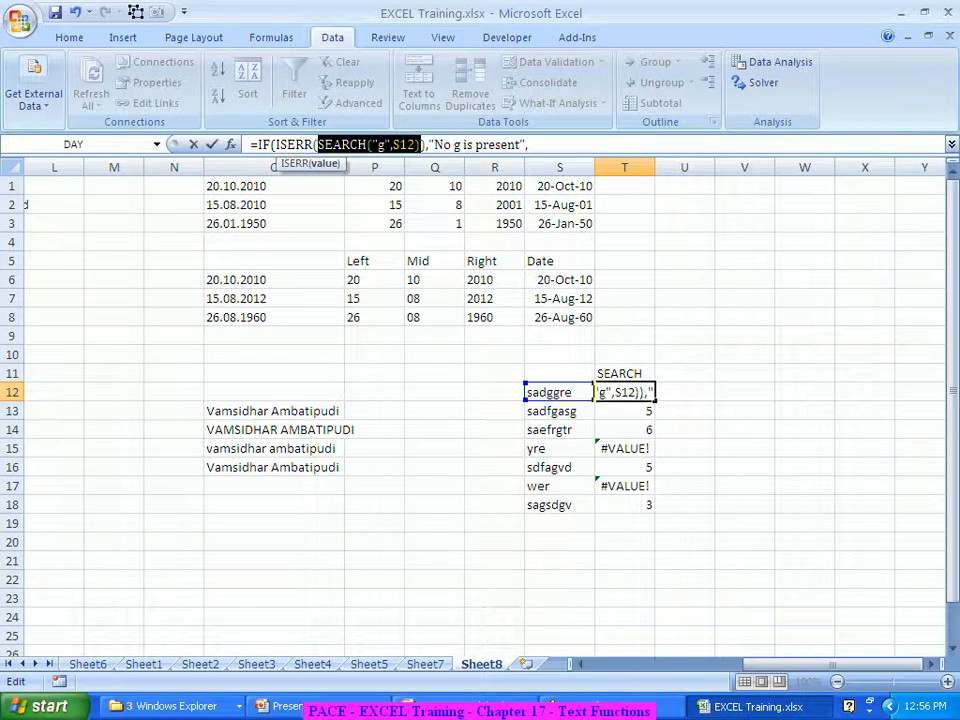
{"action": "key", "text": "ctrl+c"}
{"action": "key", "text": "End"}
{"action": "key", "text": "ctrl+v"}
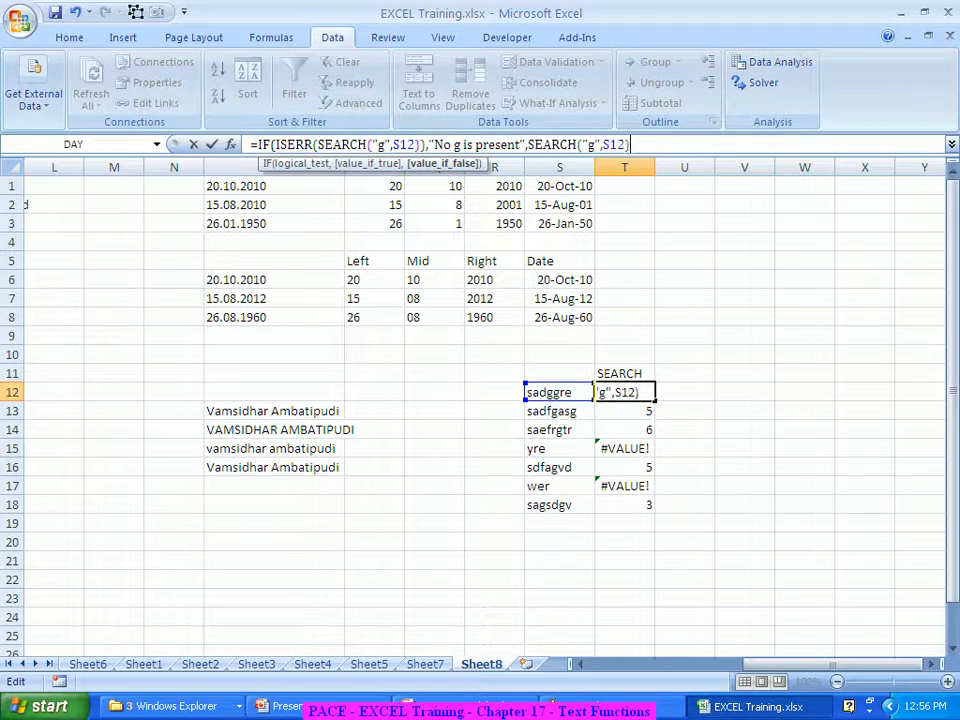
{"action": "type", "text": ")"}
{"action": "key", "text": "Return"}
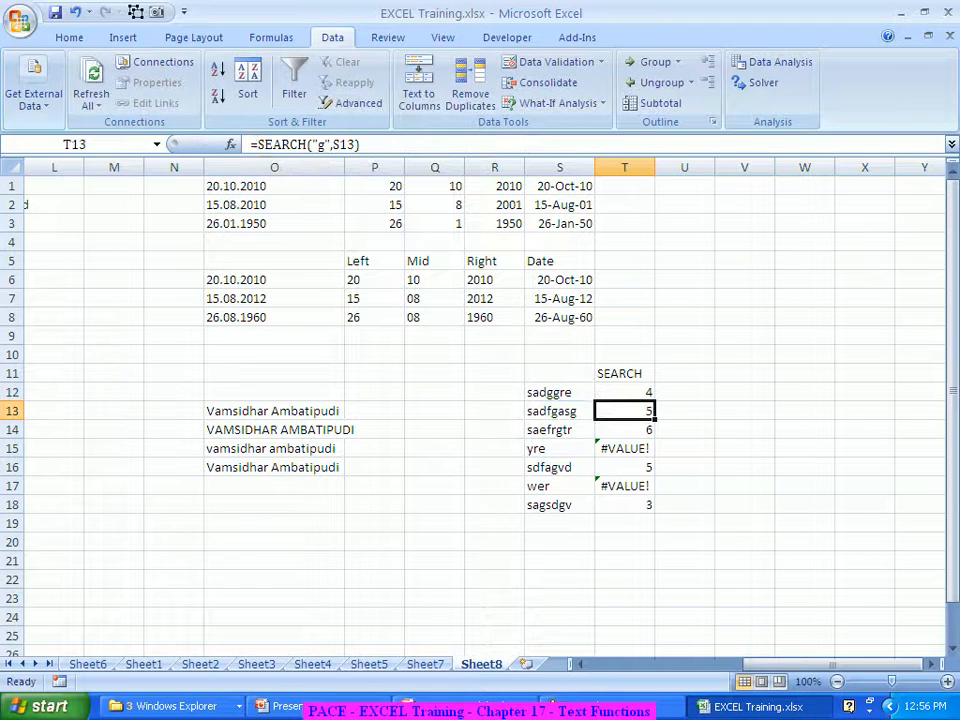
{"action": "key", "text": "Up"}
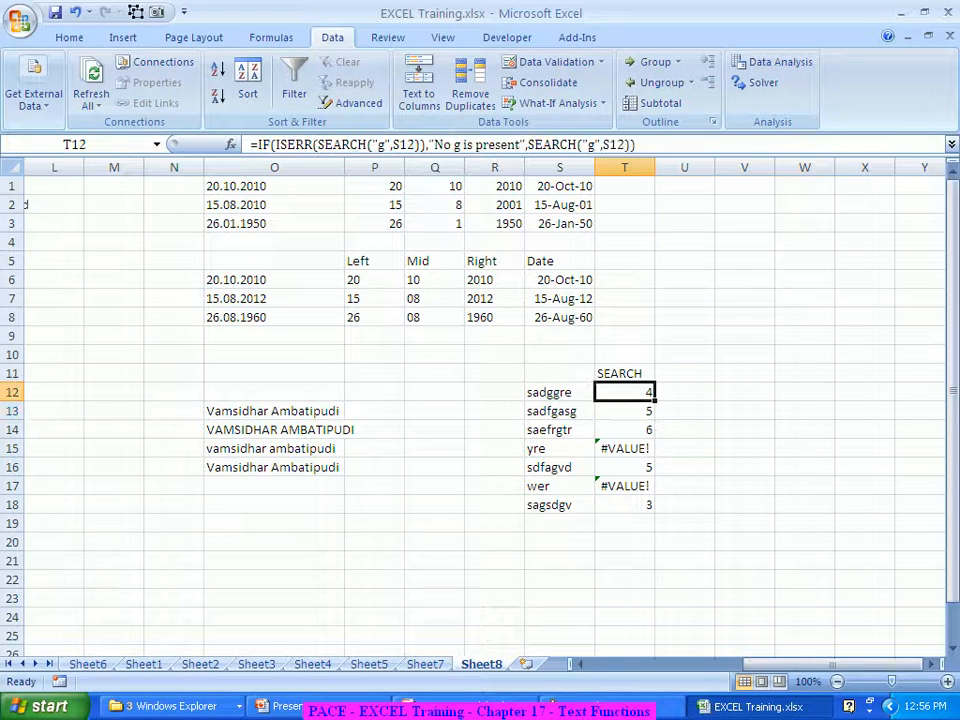
{"action": "left_click_drag", "start_coordinate": [655, 399], "coordinate": [657, 512]}
{"action": "left_click", "coordinate": [744, 467]}
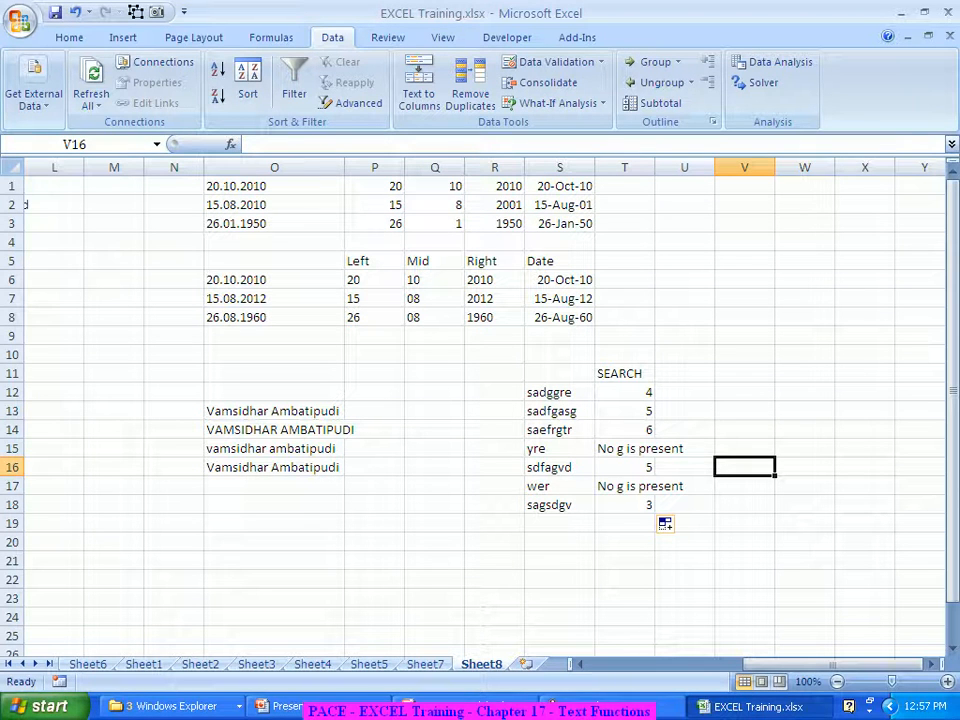
{"action": "left_click", "coordinate": [684, 373]}
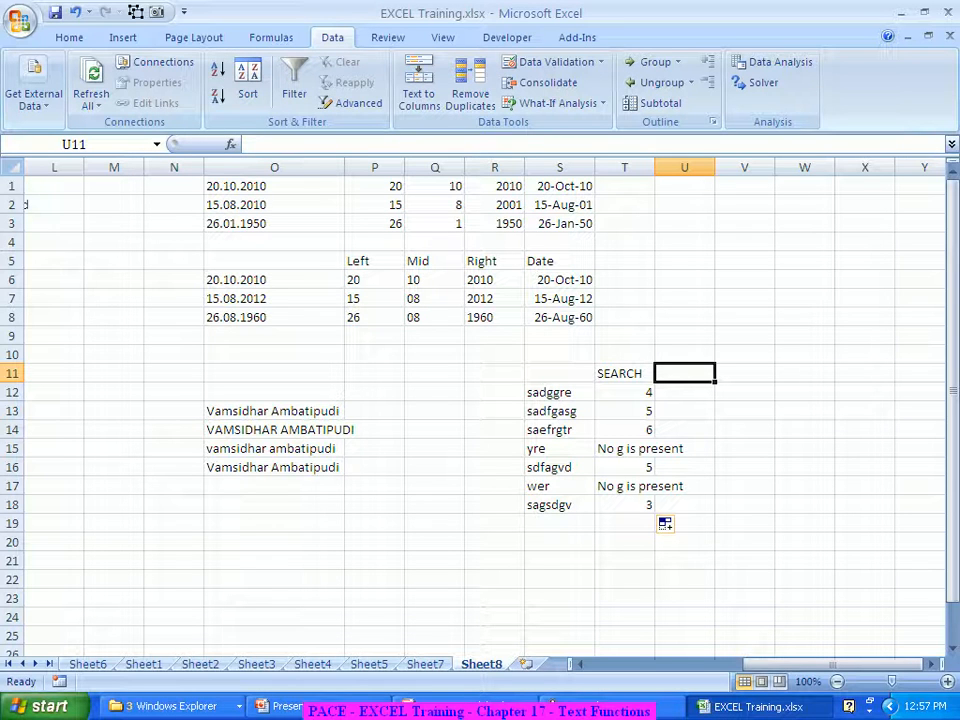
Enter the heading LEN in U11
{"action": "type", "text": "Len"}
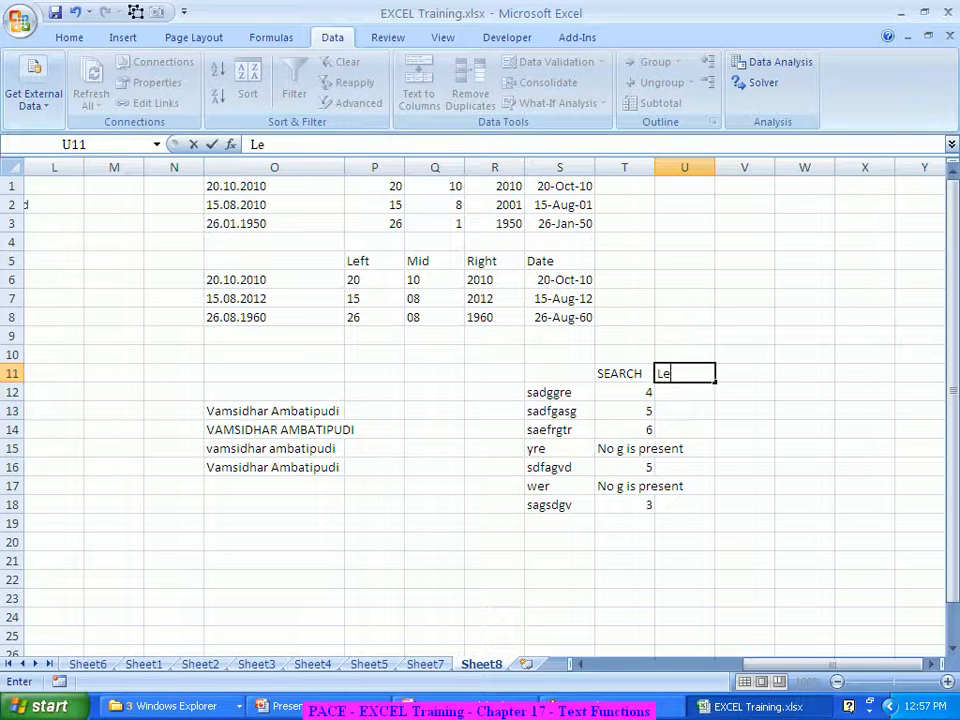
{"action": "key", "text": "Return"}
{"action": "key", "text": "Up"}
{"action": "type", "text": "LEN"}
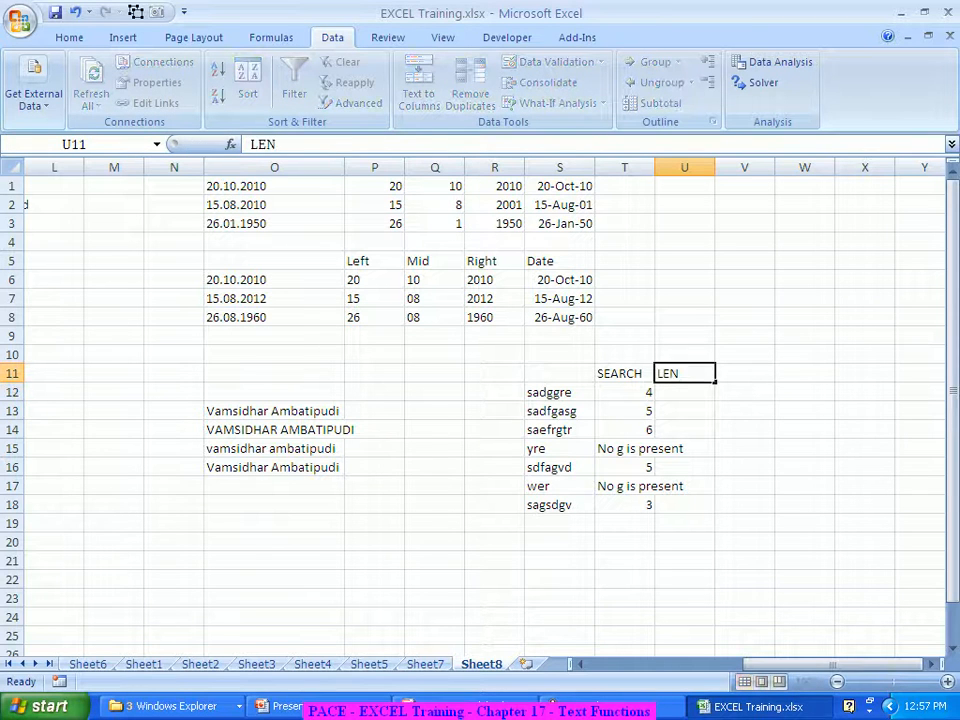
{"action": "key", "text": "Return"}
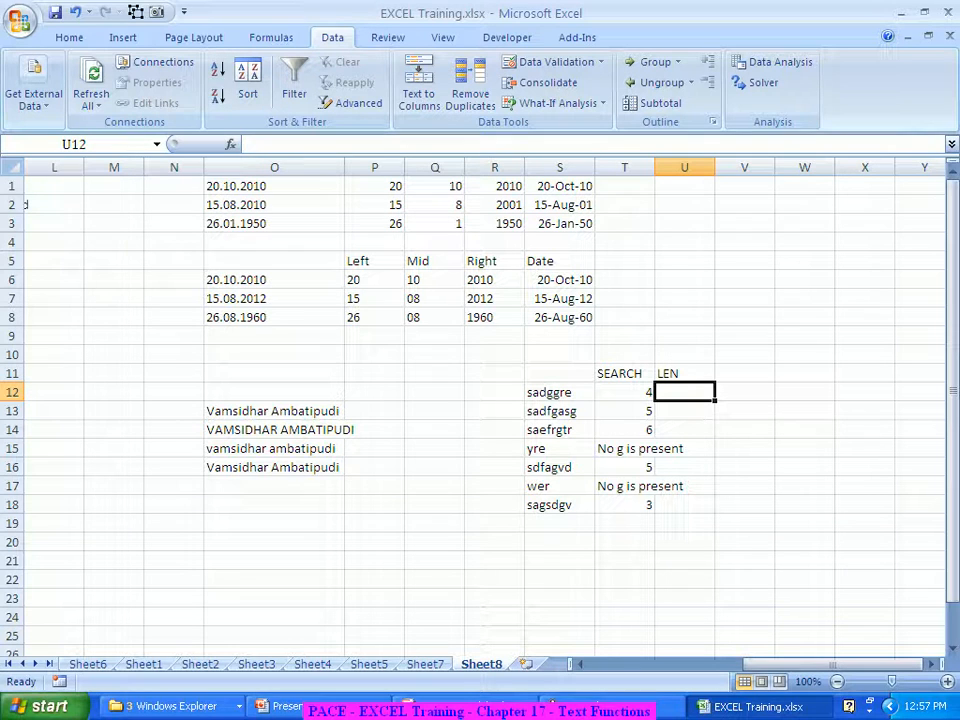
Enter =LEN(S12) in U12 and fill to U18, giving 7, 8, 8, 3, 7, 3, 7
{"action": "type", "text": "=len"}
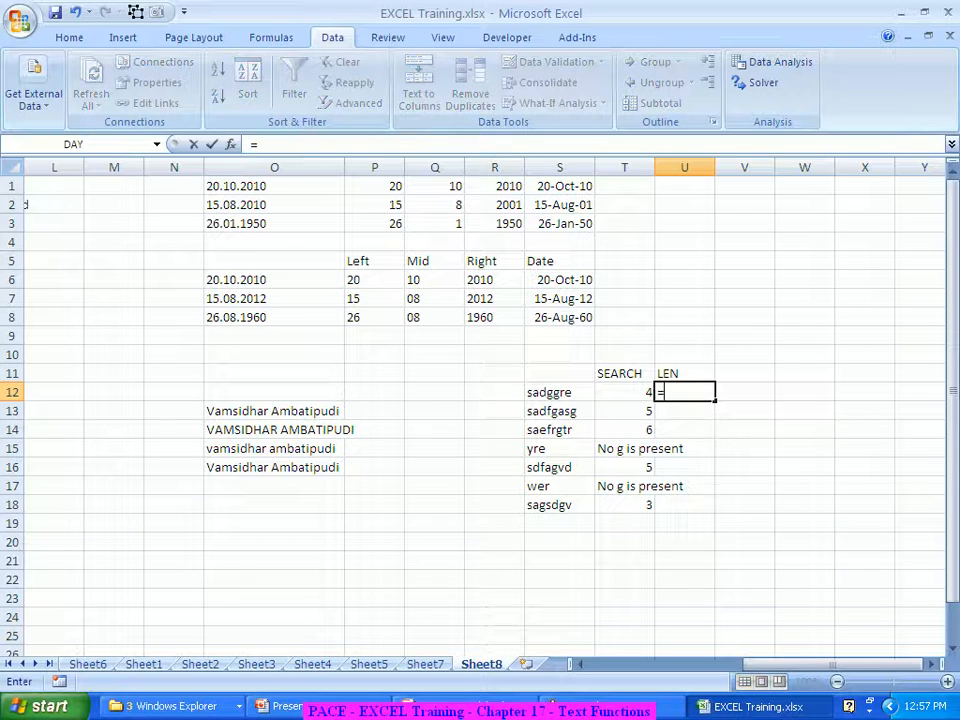
{"action": "key", "text": "Tab"}
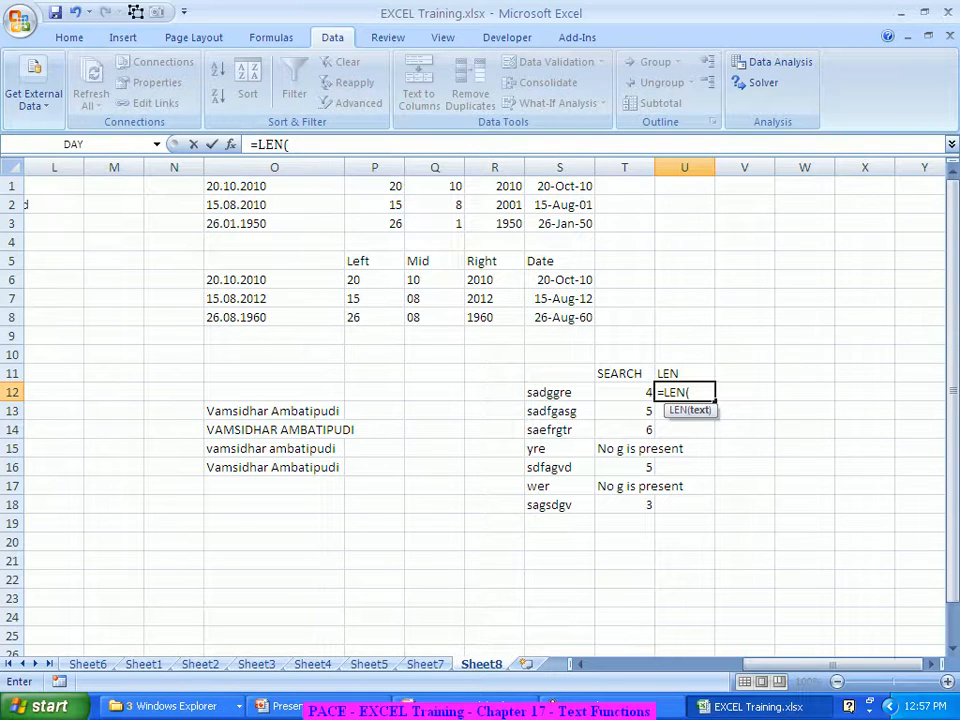
{"action": "key", "text": "ctrl+a"}
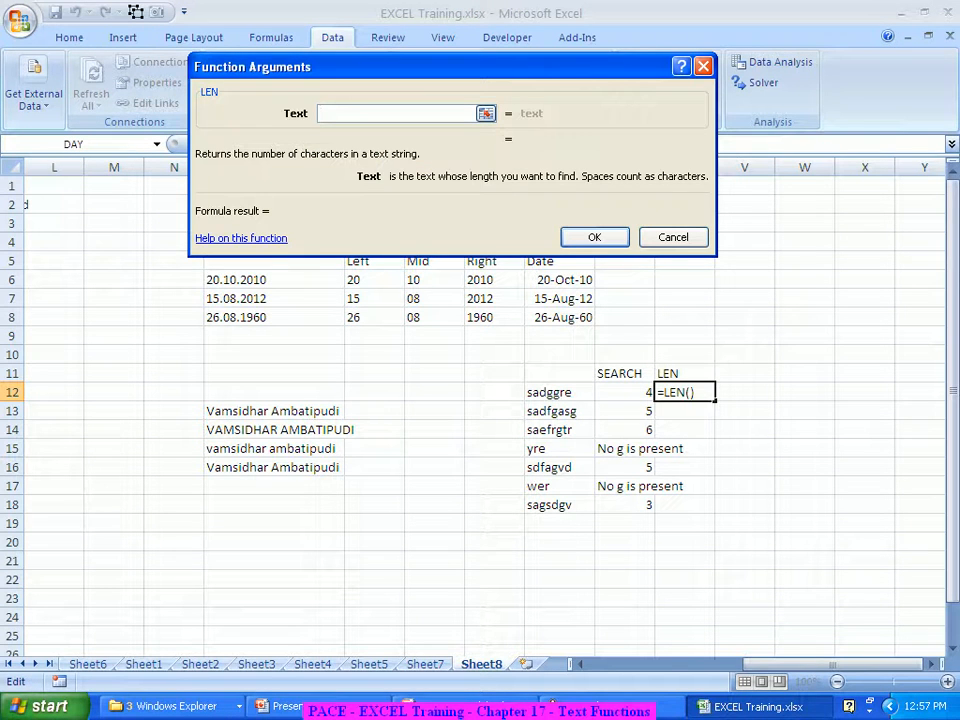
{"action": "left_click", "coordinate": [549, 392]}
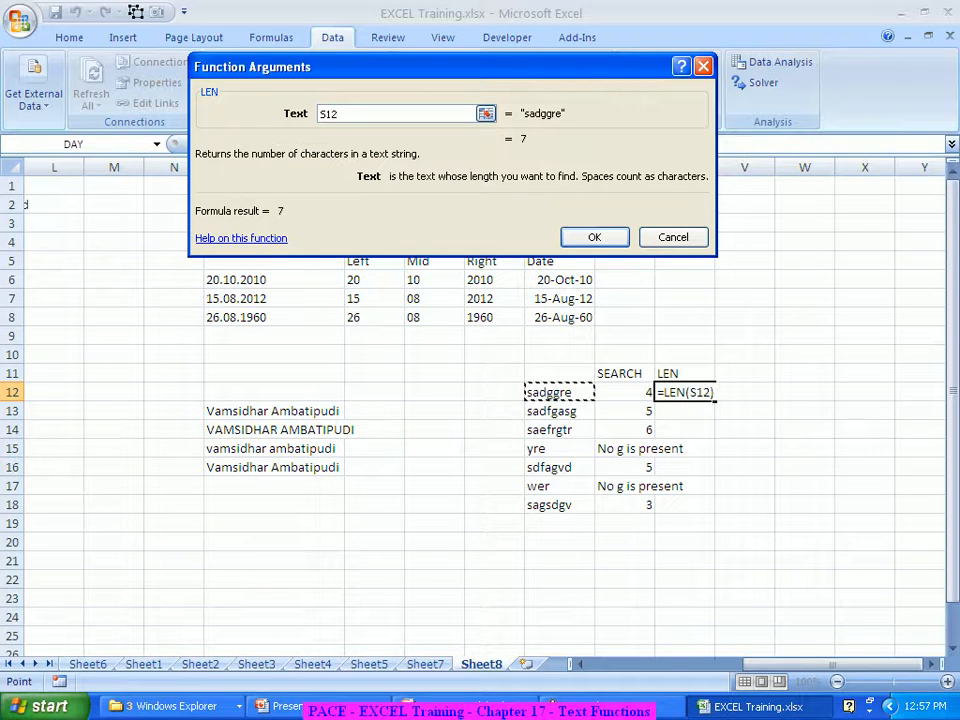
{"action": "key", "text": "Return"}
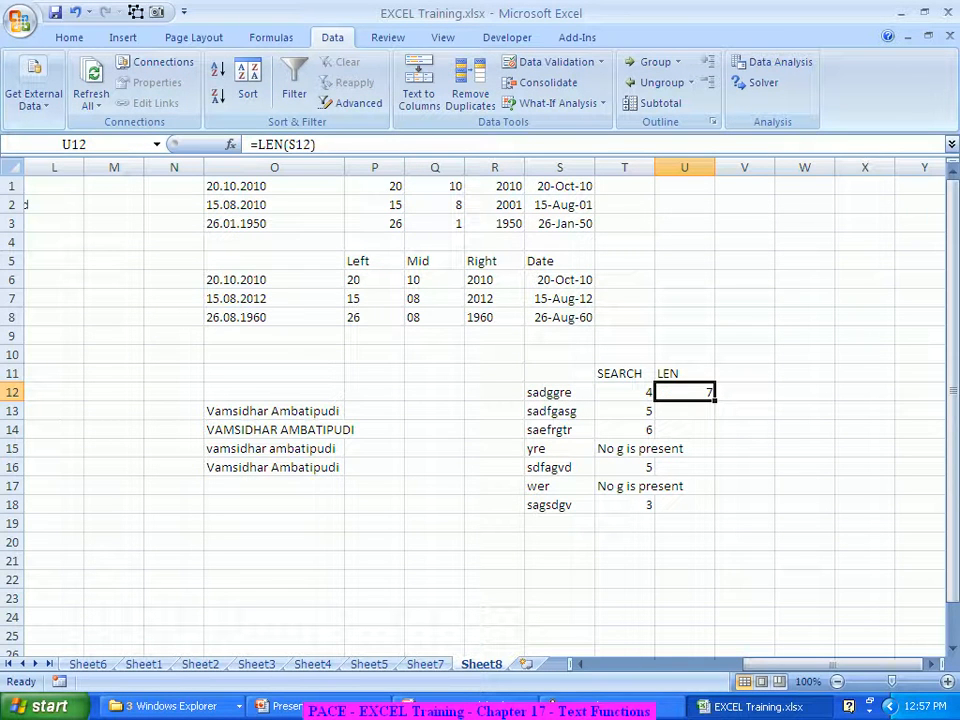
{"action": "left_click_drag", "start_coordinate": [715, 401], "coordinate": [725, 522]}
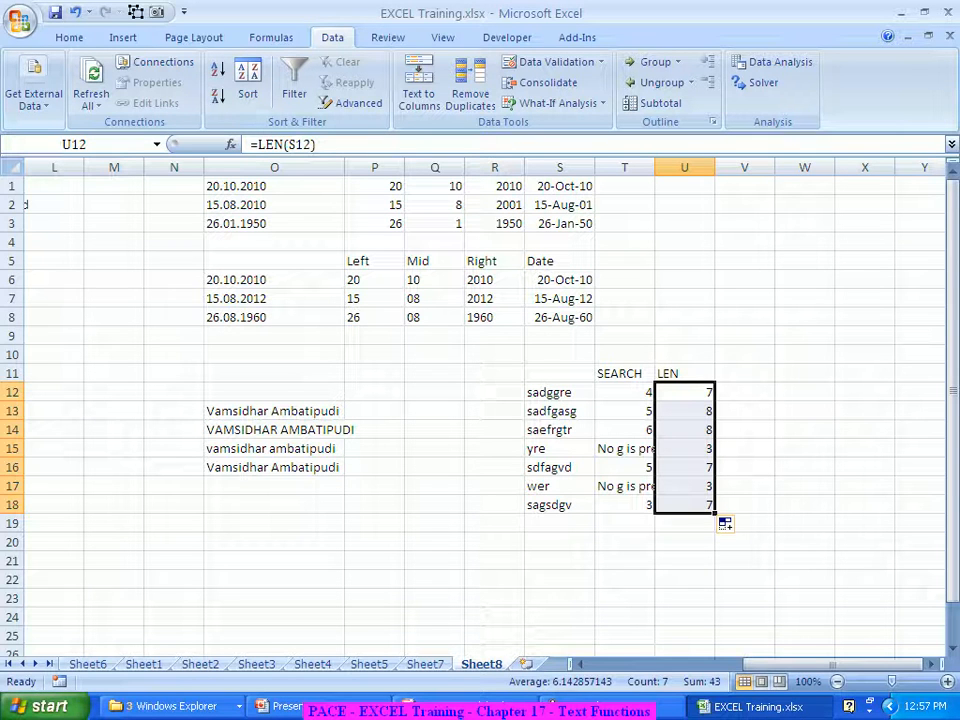
{"action": "left_click", "coordinate": [744, 373]}
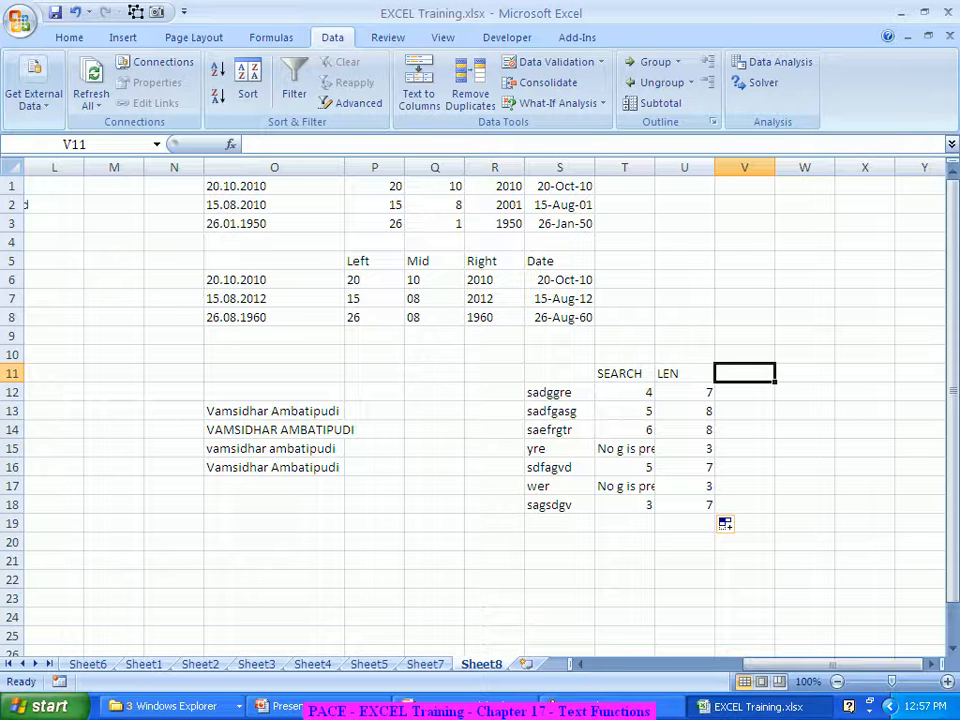
Enter the heading Substitute in V11 and start a =SUBSTITUTE( formula in V12
{"action": "type", "text": "Substitute"}
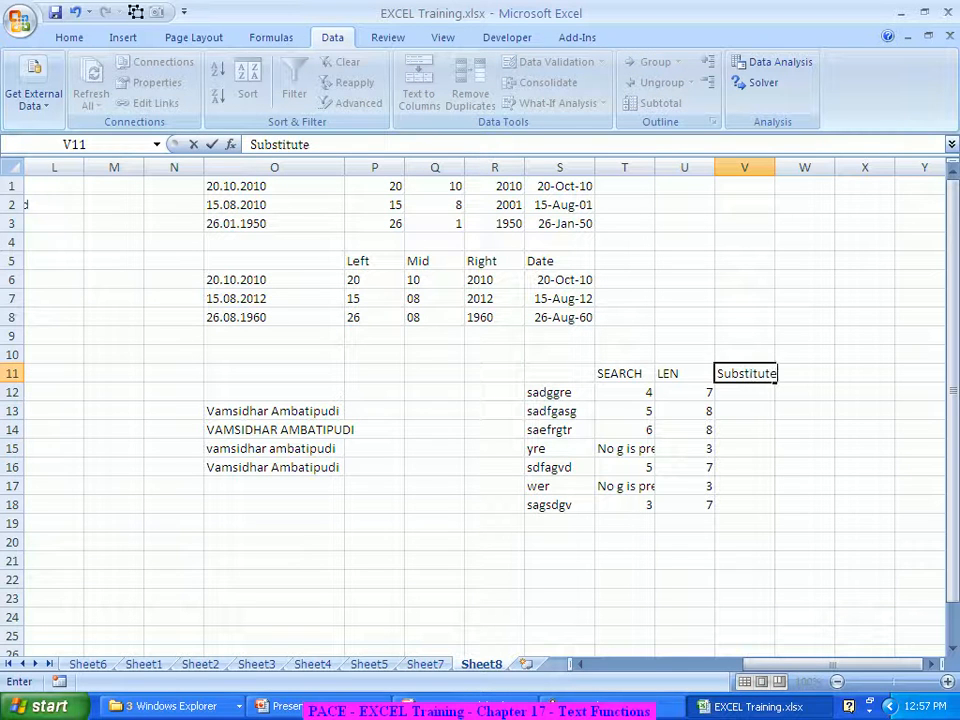
{"action": "key", "text": "Return"}
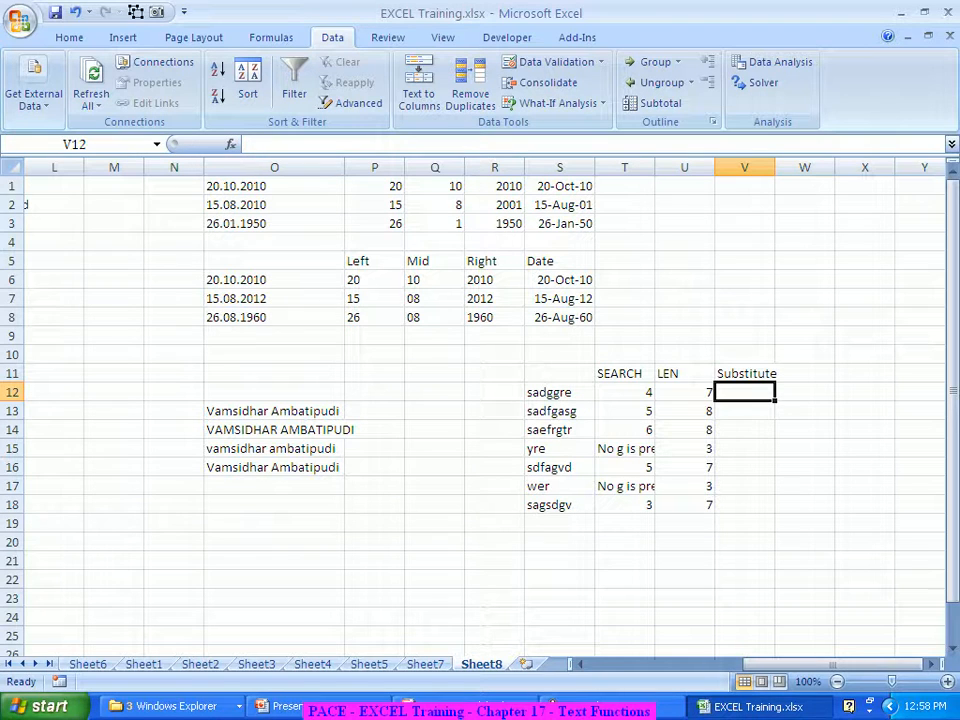
{"action": "type", "text": "=sub"}
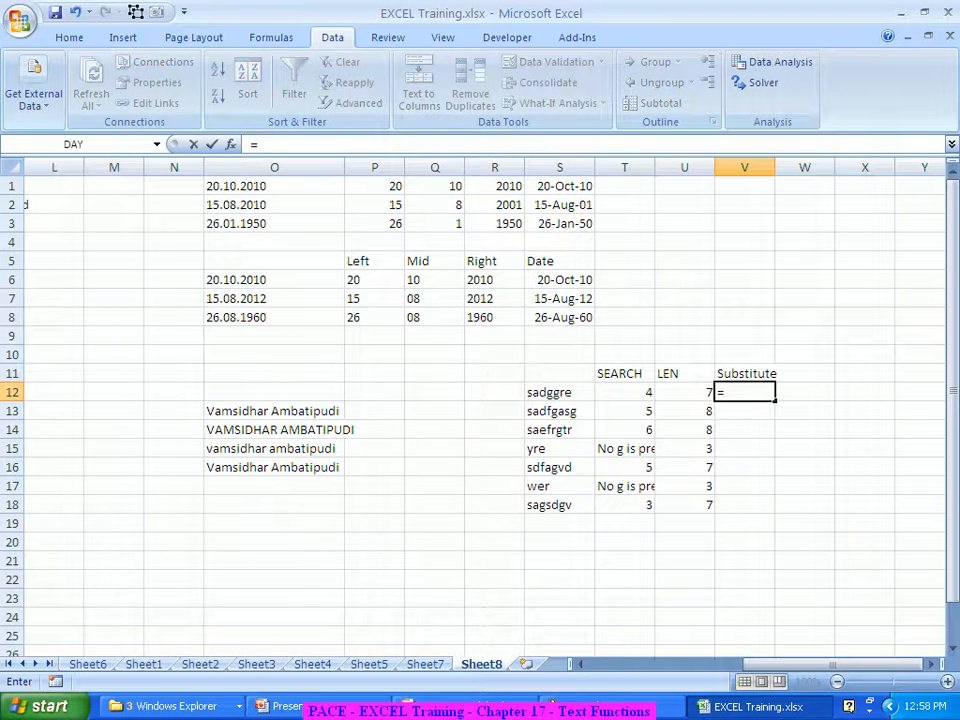
{"action": "key", "text": "Tab"}
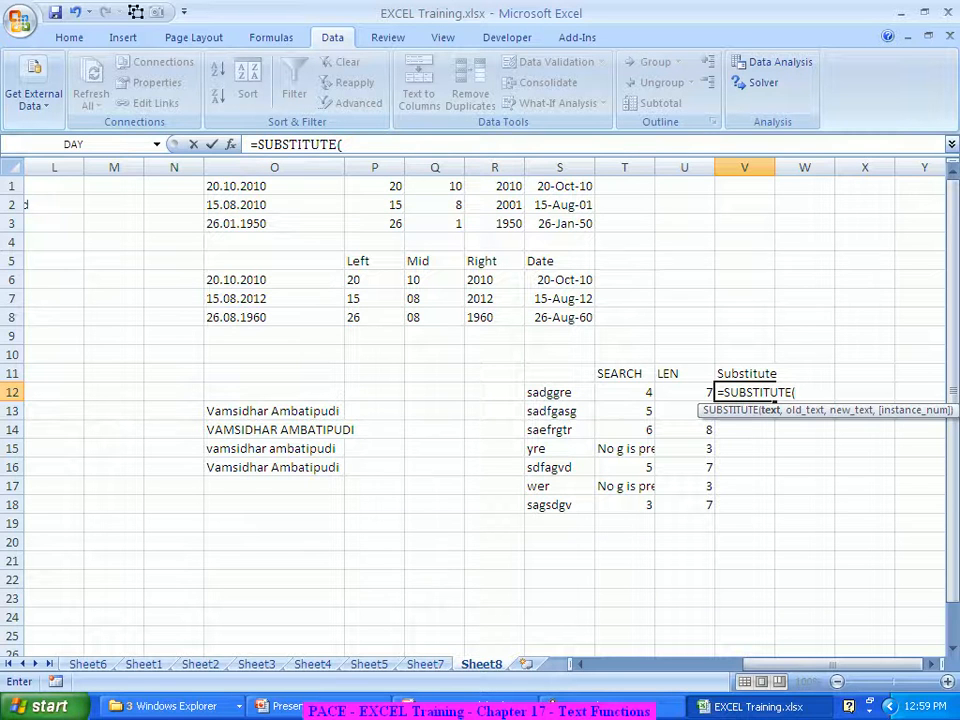
Enter =SUBSTITUTE(S12,"g","") in V12 and fill to V18, giving sadre through sasdv
{"action": "key", "text": "ctrl+a"}
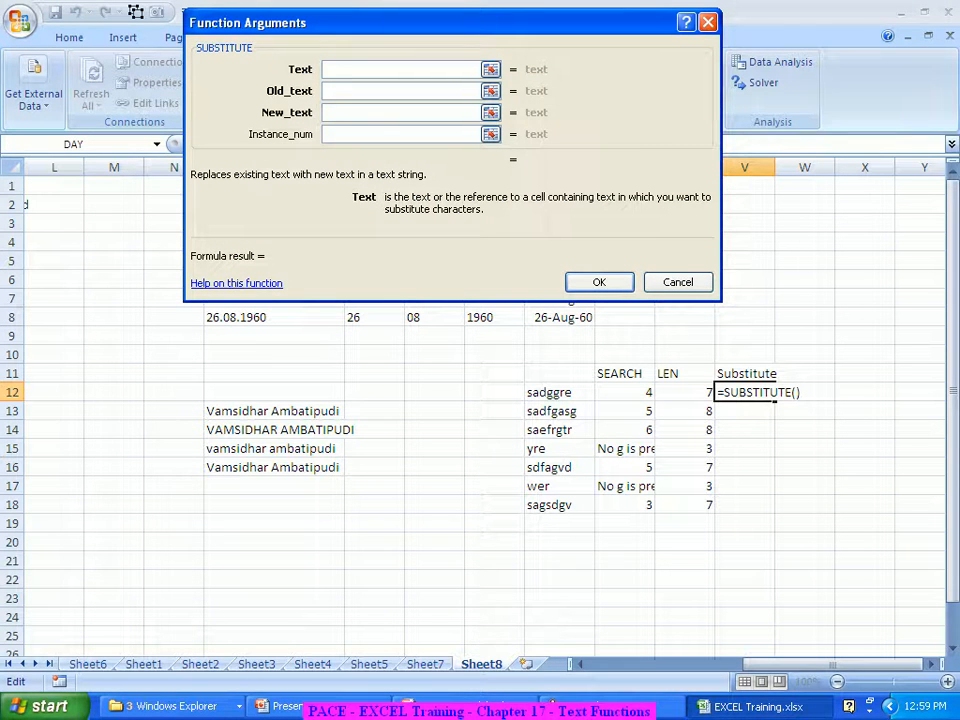
{"action": "left_click", "coordinate": [559, 392]}
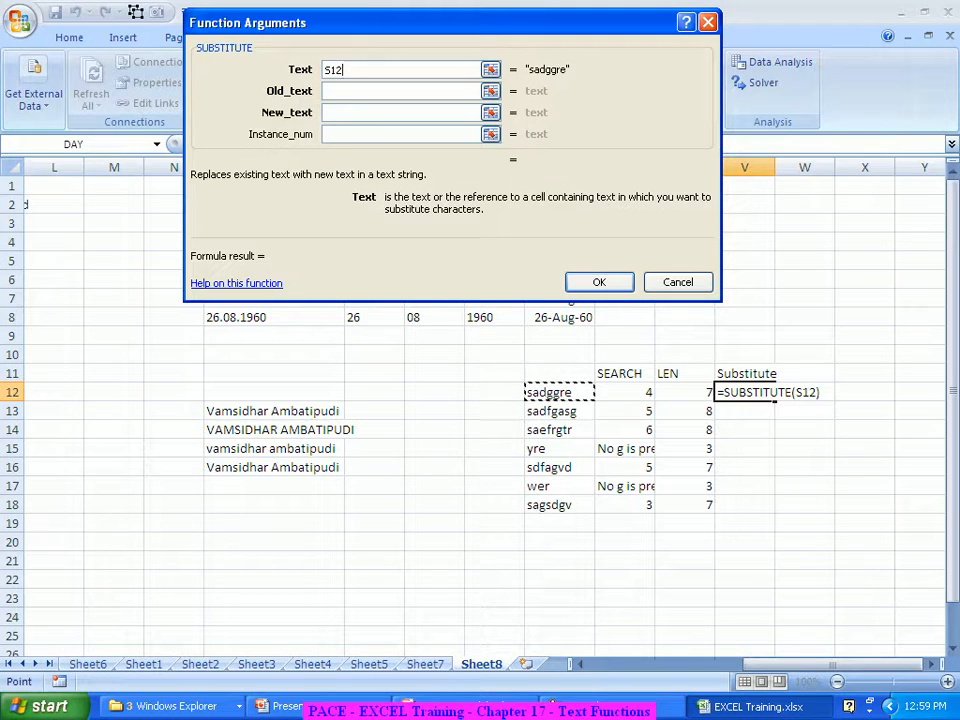
{"action": "key", "text": "Tab"}
{"action": "type", "text": "g"}
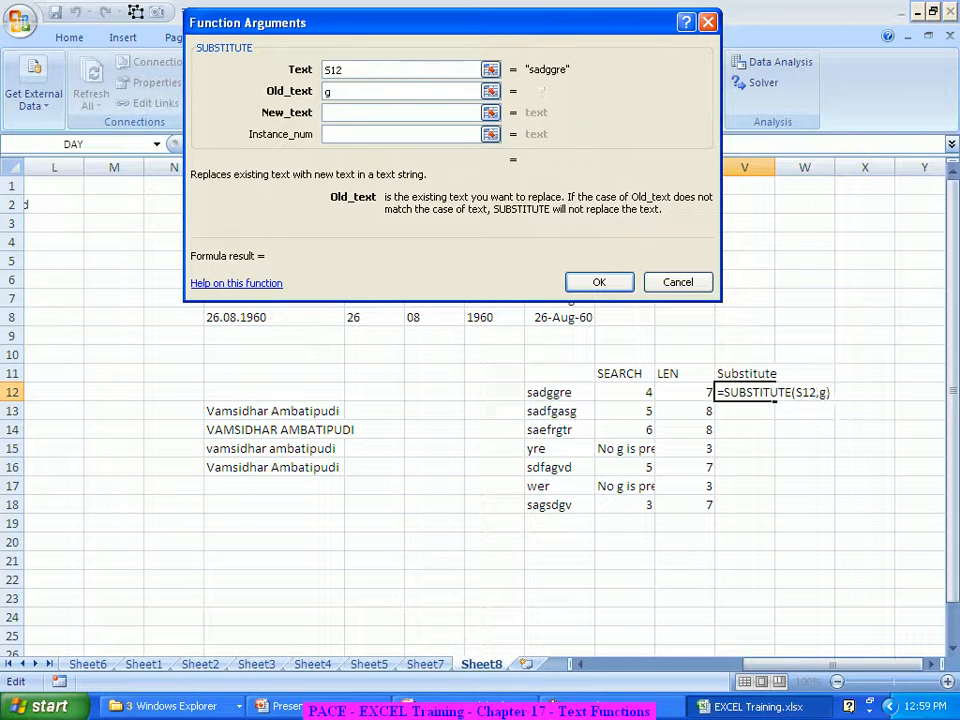
{"action": "key", "text": "Tab"}
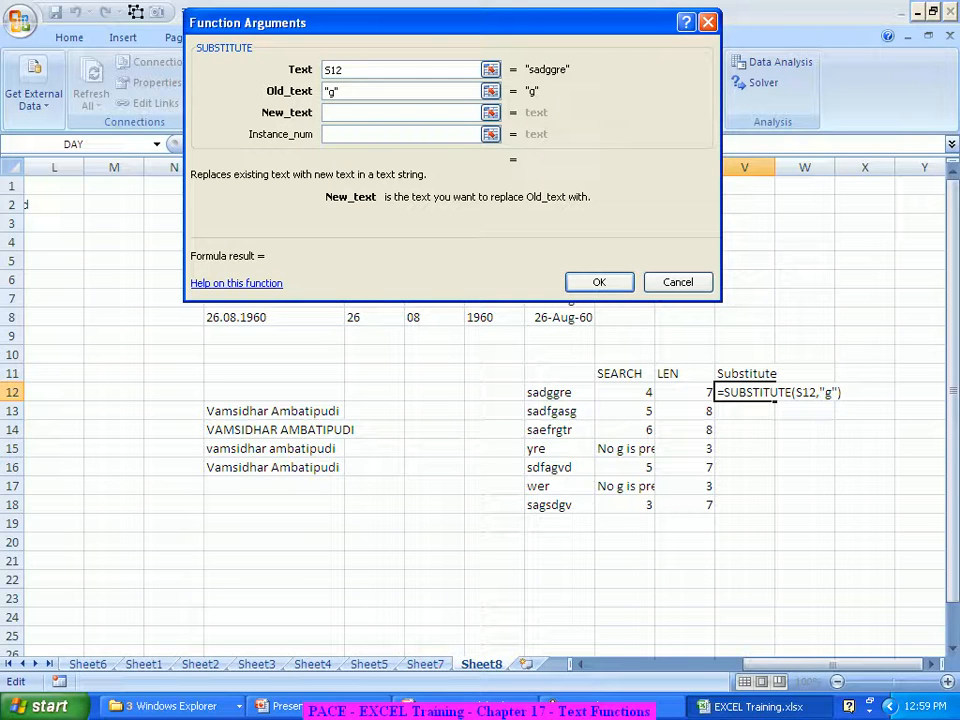
{"action": "type", "text": "\"\""}
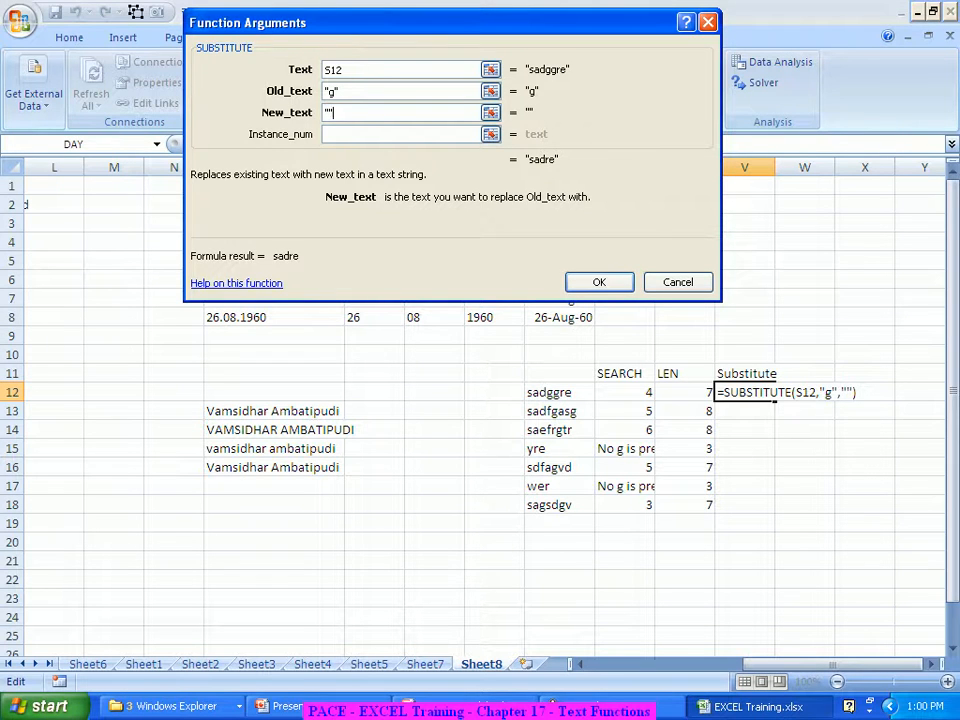
{"action": "key", "text": "Return"}
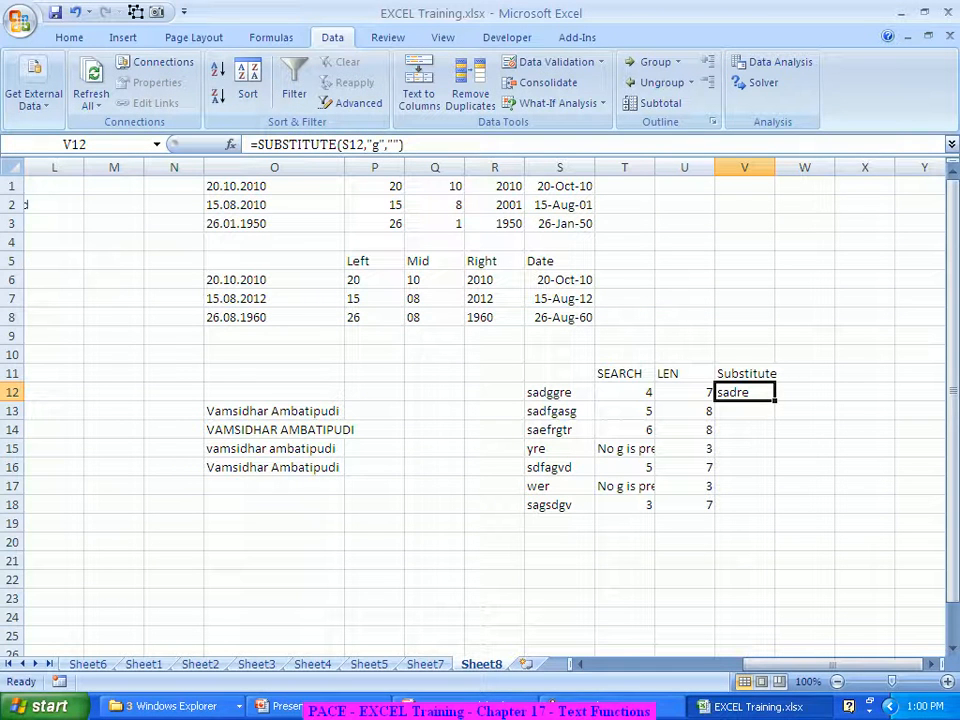
{"action": "left_click_drag", "start_coordinate": [775, 401], "coordinate": [770, 512]}
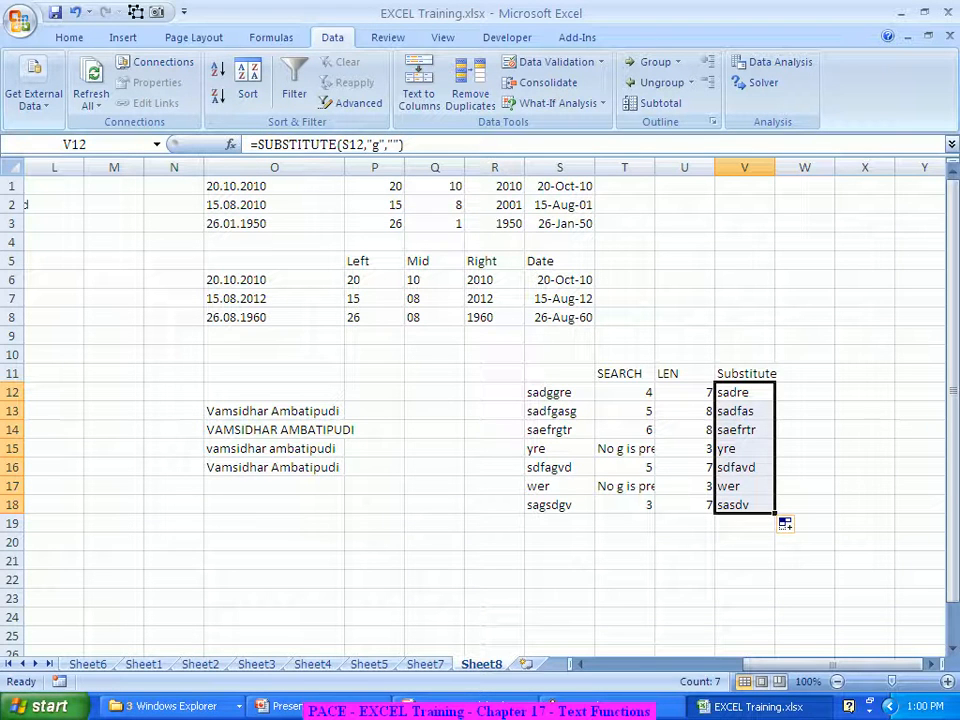
{"action": "left_click", "coordinate": [777, 373]}
Head W11 Len and fill =LEN(V12) down column W for the g-free strings
{"action": "type", "text": "Len"}
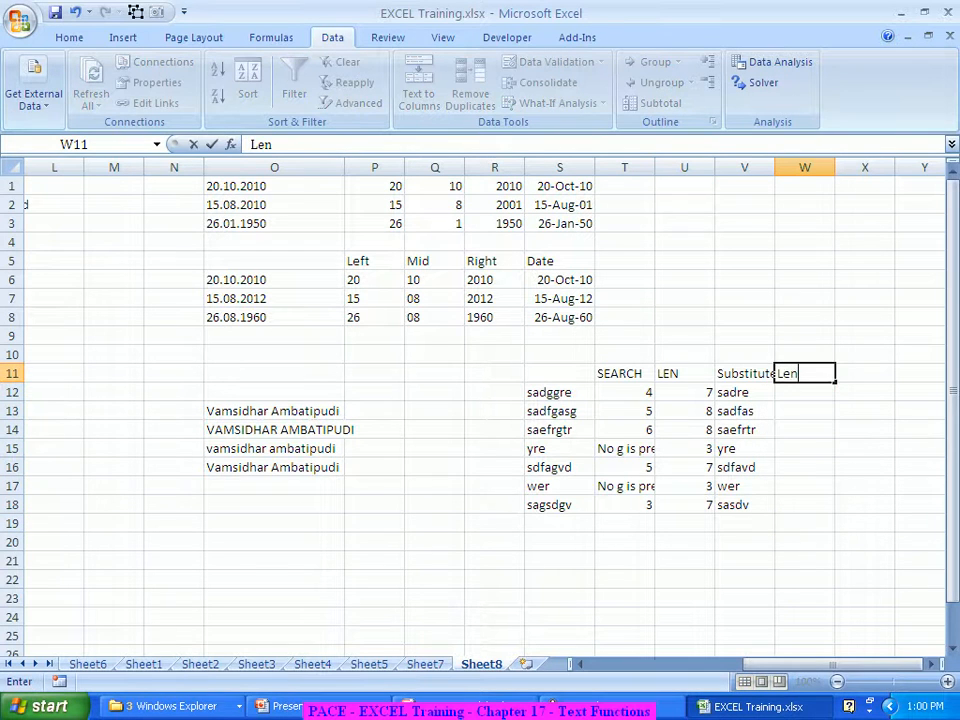
{"action": "key", "text": "Return"}
{"action": "type", "text": "=Len"}
{"action": "key", "text": "Tab"}
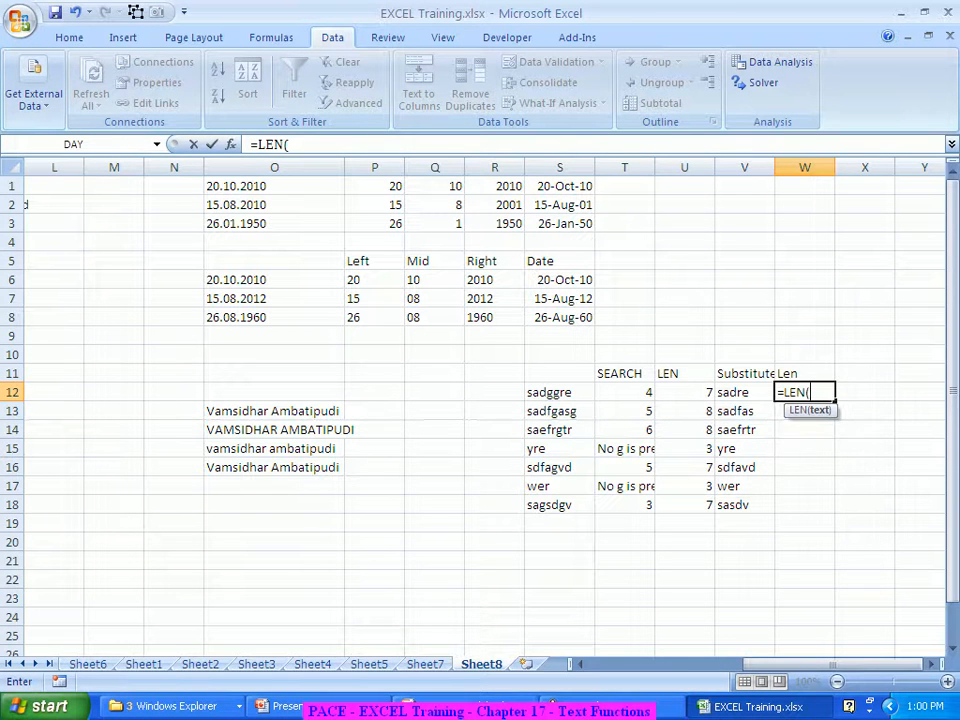
{"action": "key", "text": "ctrl+a"}
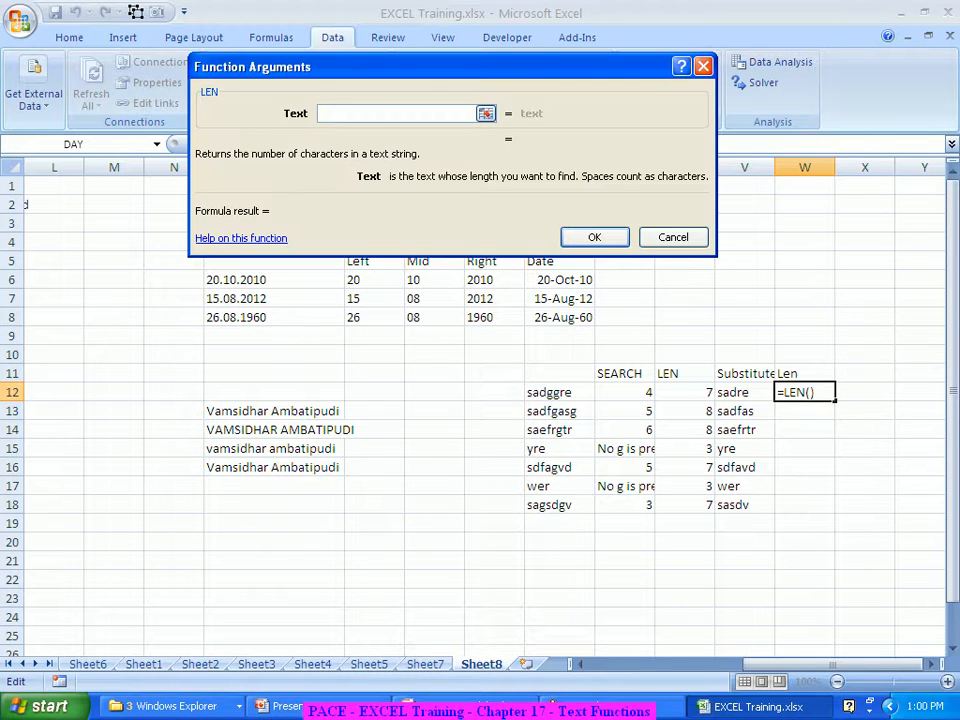
{"action": "left_click", "coordinate": [744, 392]}
{"action": "key", "text": "Return"}
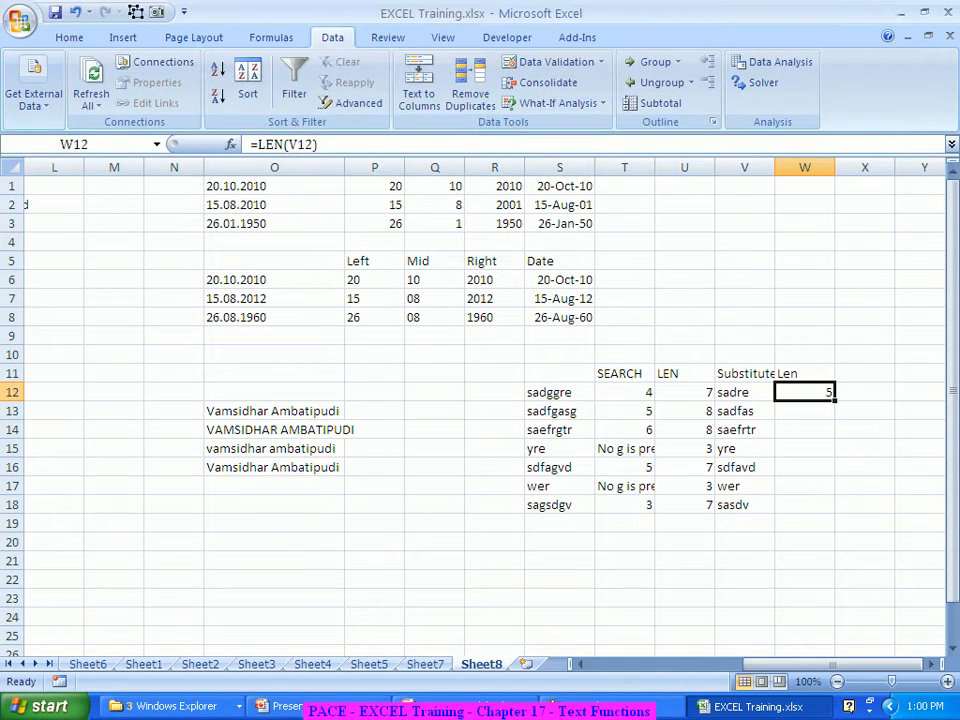
{"action": "double_click", "coordinate": [834, 401]}
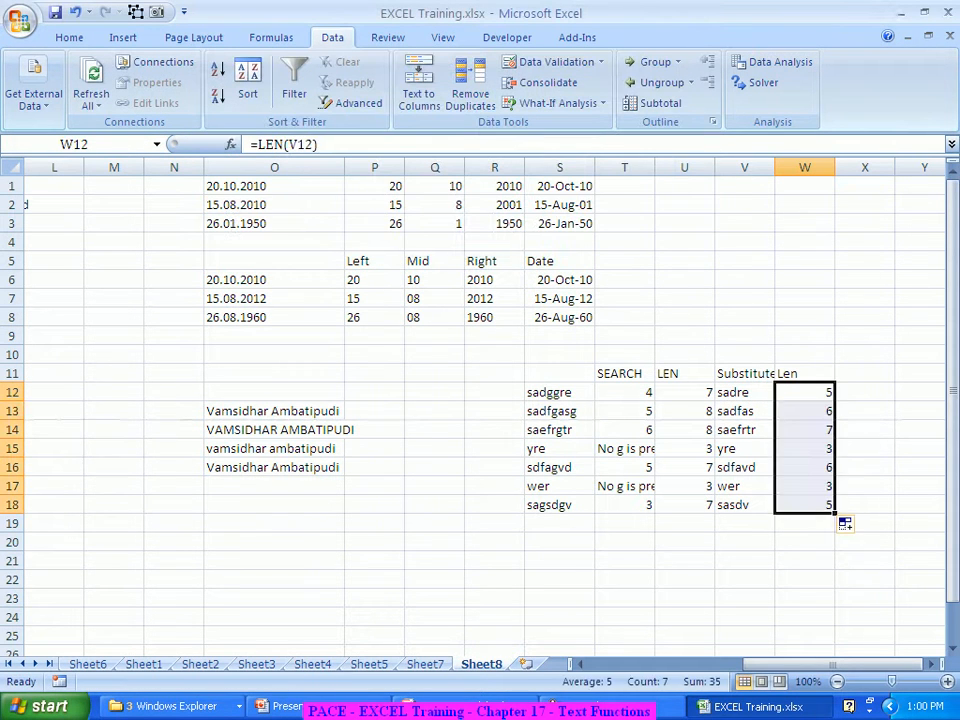
Head X11 No of gs and fill =U12-W12 down to X18, giving 2, 2, 1, 0, 1, 0, 2
{"action": "left_click", "coordinate": [865, 373]}
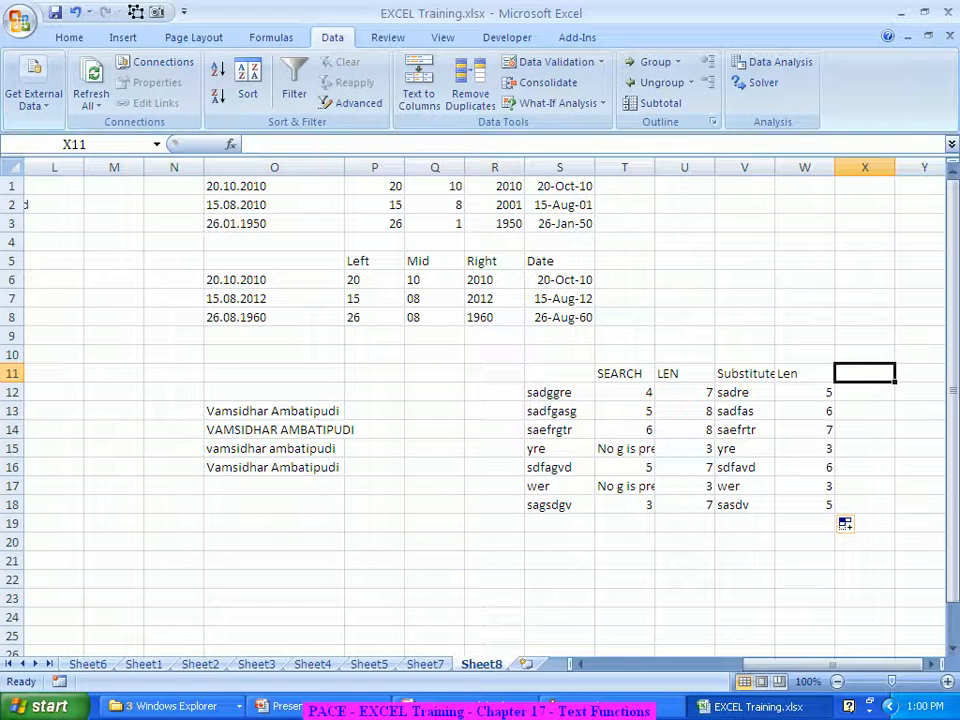
{"action": "type", "text": "No"}
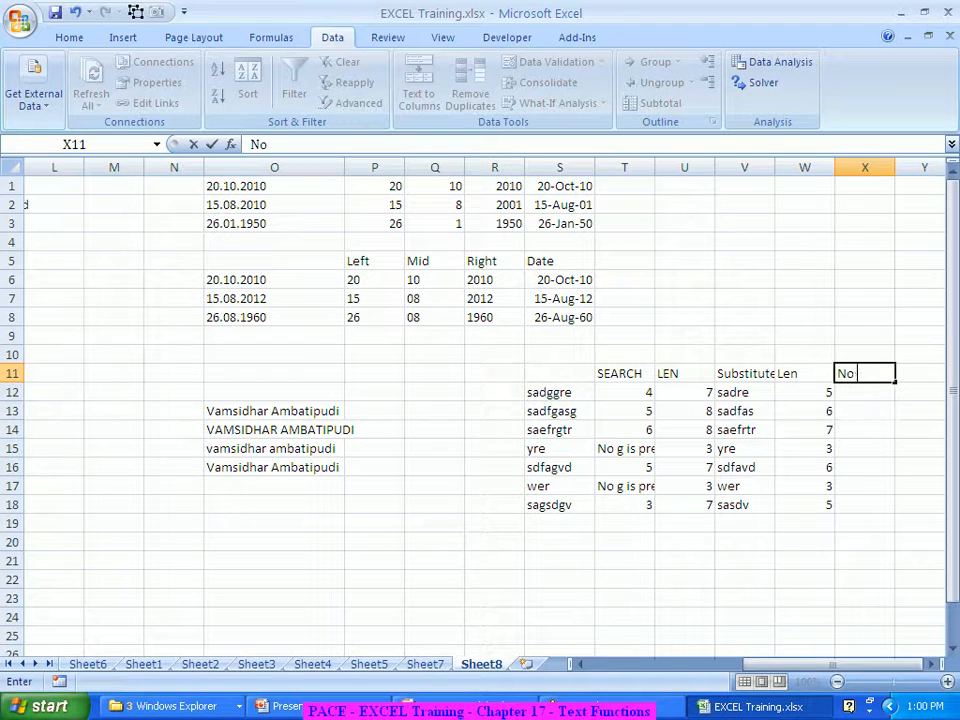
{"action": "type", "text": " of gs"}
{"action": "key", "text": "Return"}
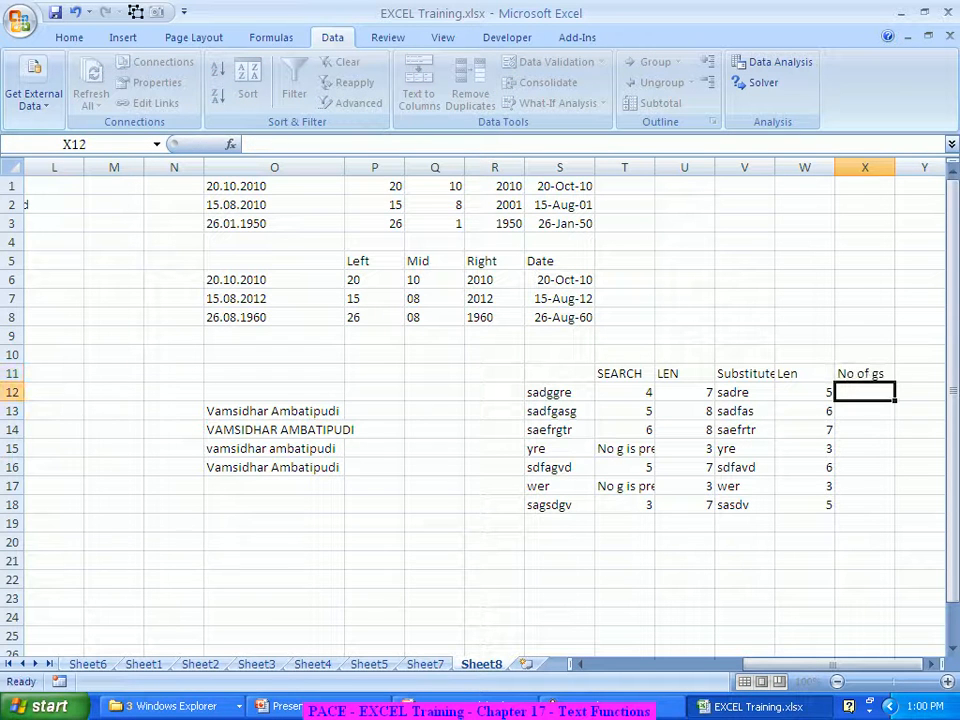
{"action": "type", "text": "="}
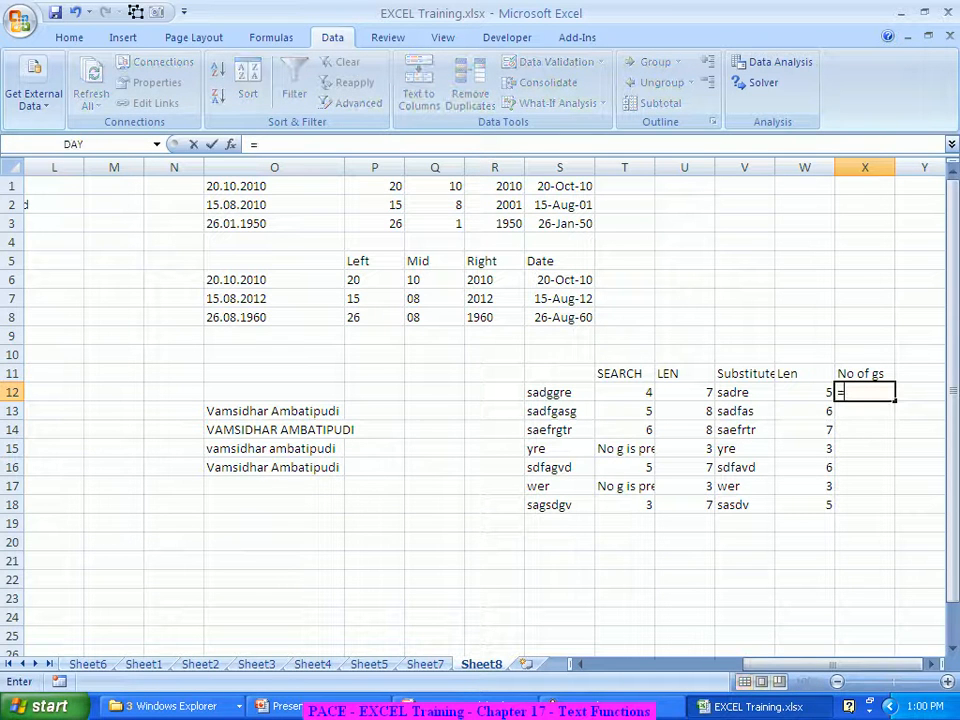
{"action": "left_click", "coordinate": [684, 392]}
{"action": "type", "text": "-"}
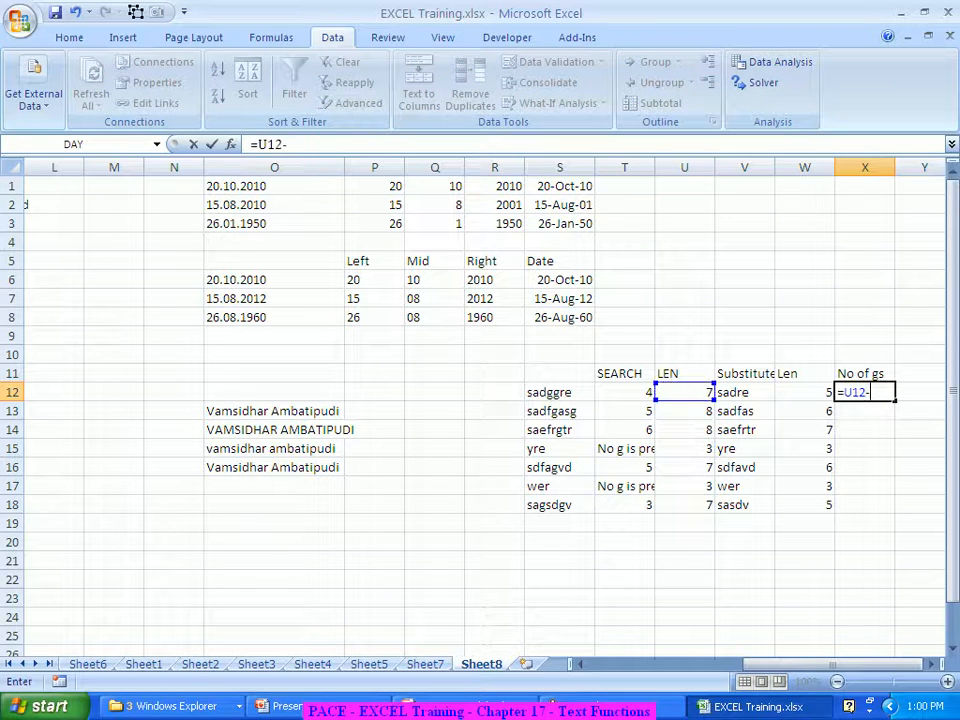
{"action": "key", "text": "Left"}
{"action": "key", "text": "Return"}
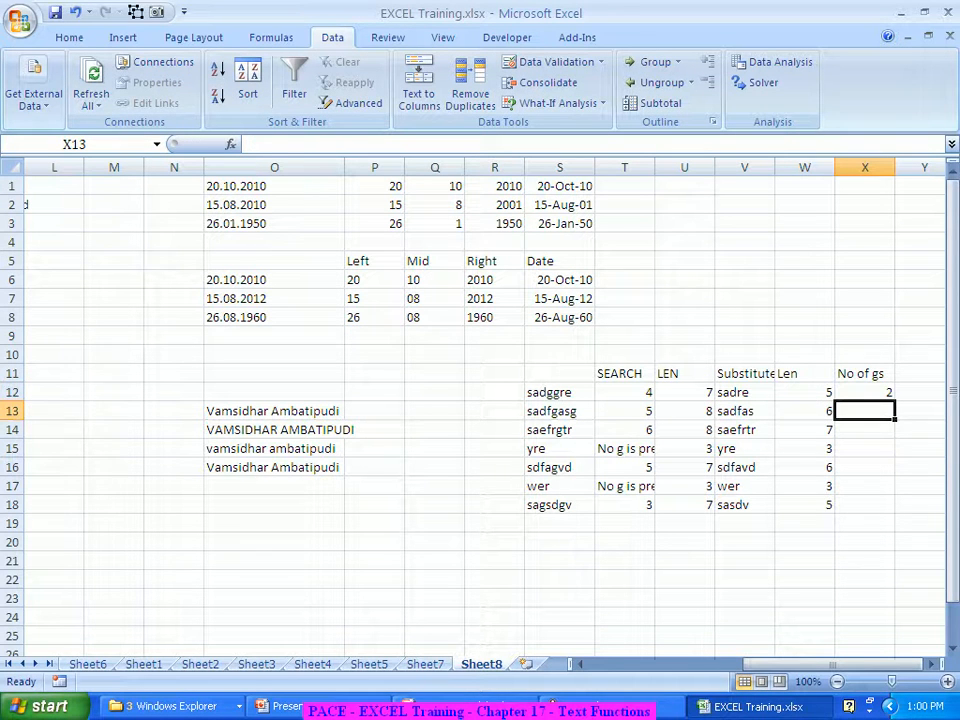
{"action": "key", "text": "Up"}
{"action": "double_click", "coordinate": [895, 400]}
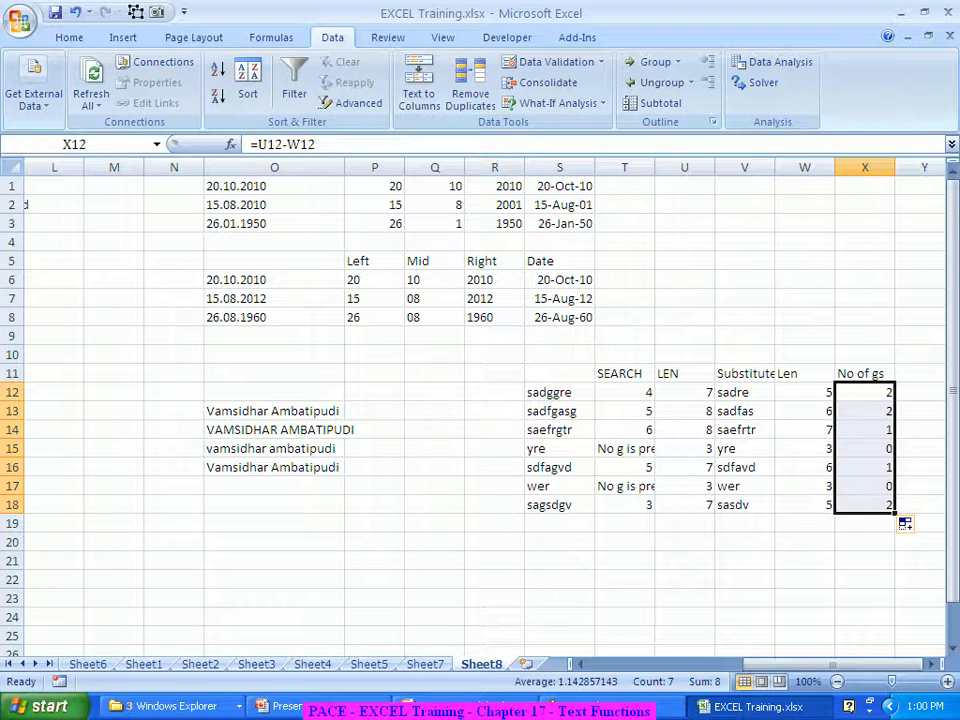
{"action": "left_click", "coordinate": [559, 392]}
Replace the first sample string in S12 with 'ggggggsddsg', yielding 7 g's in X12
{"action": "type", "text": "ggggggsddsg"}
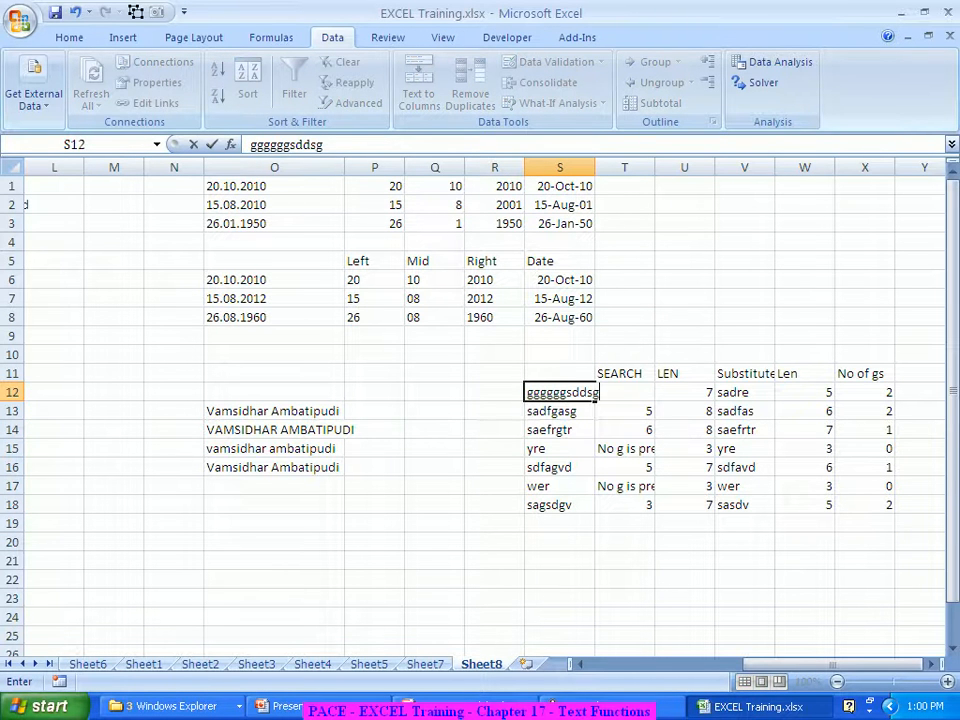
{"action": "key", "text": "Return"}
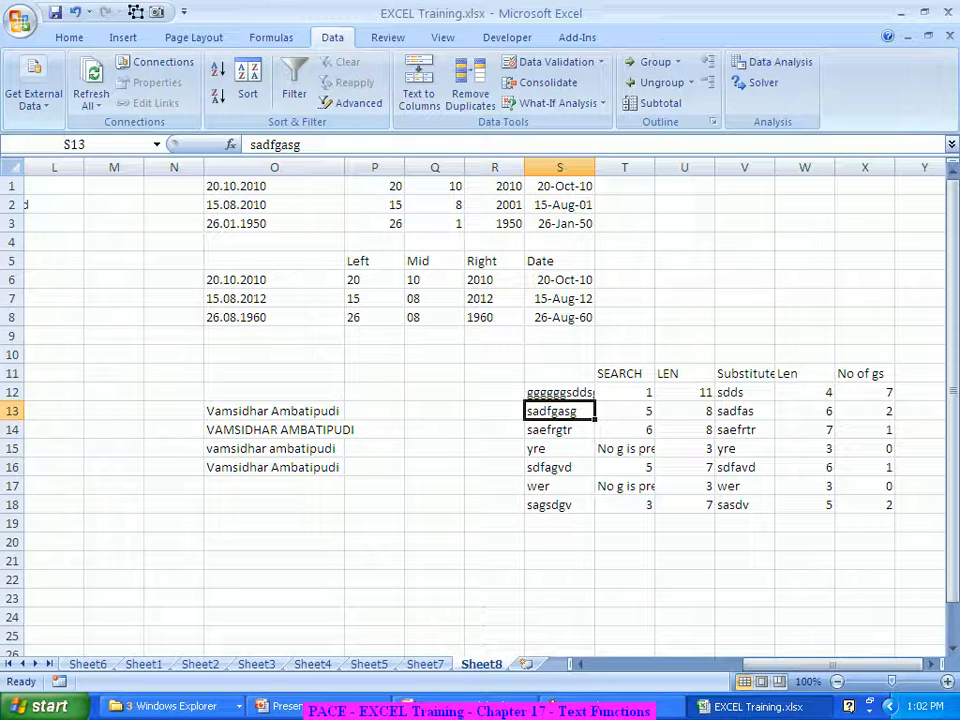
{"action": "left_click", "coordinate": [624, 523]}
{"action": "left_click", "coordinate": [624, 541]}
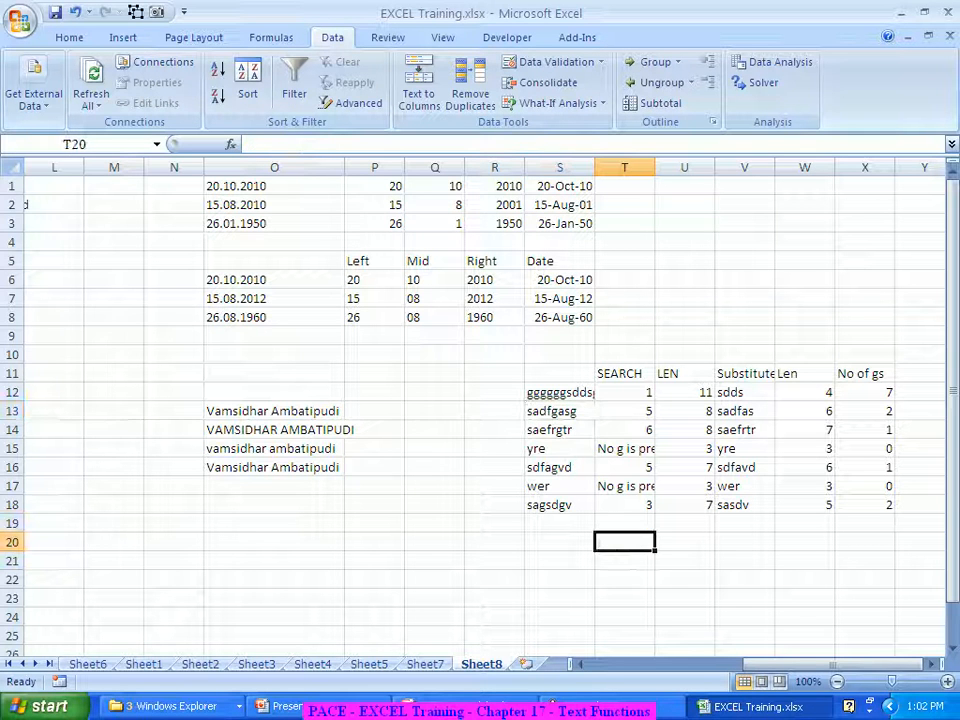